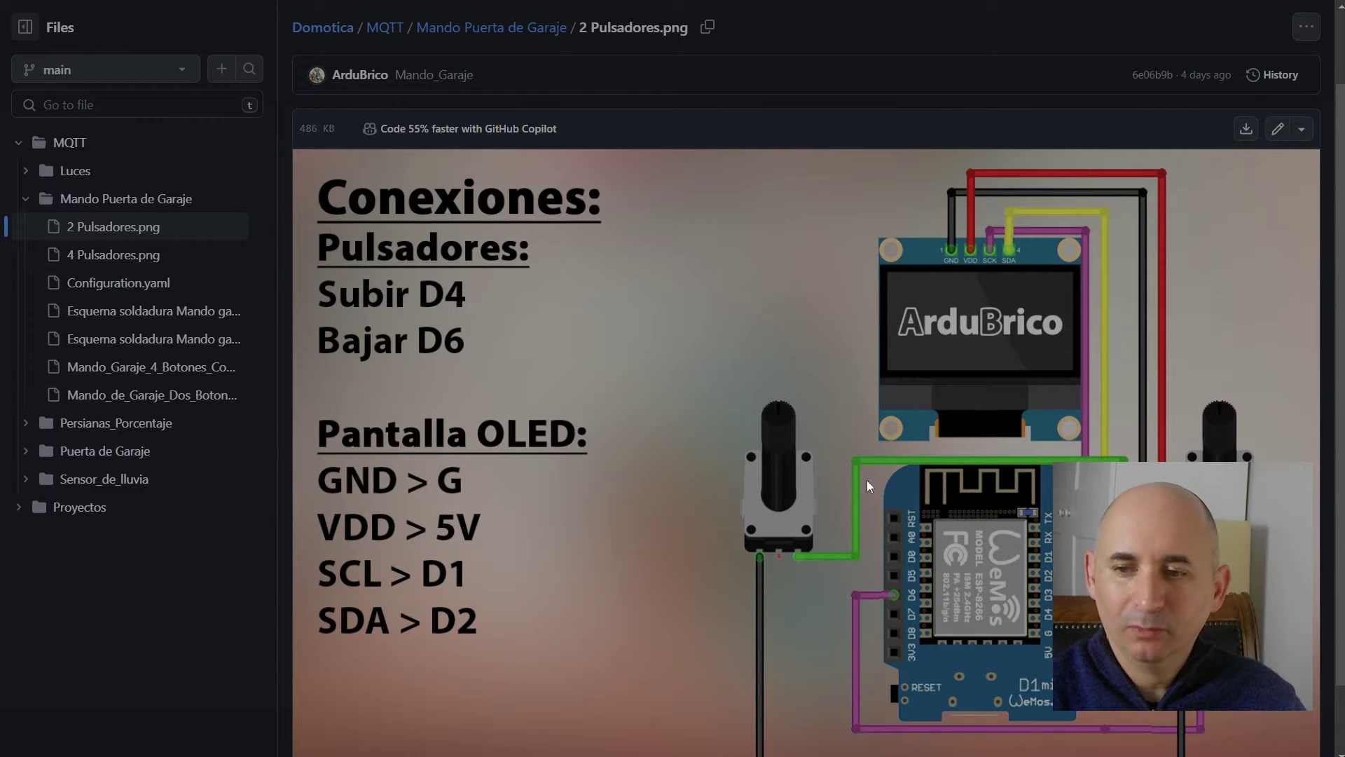
# - View the remote's soldering layout diagram, then open Mando_de_Garaje_Dos_Botones.ino and copy its raw code
pyautogui.scroll(-1, 758, 479)
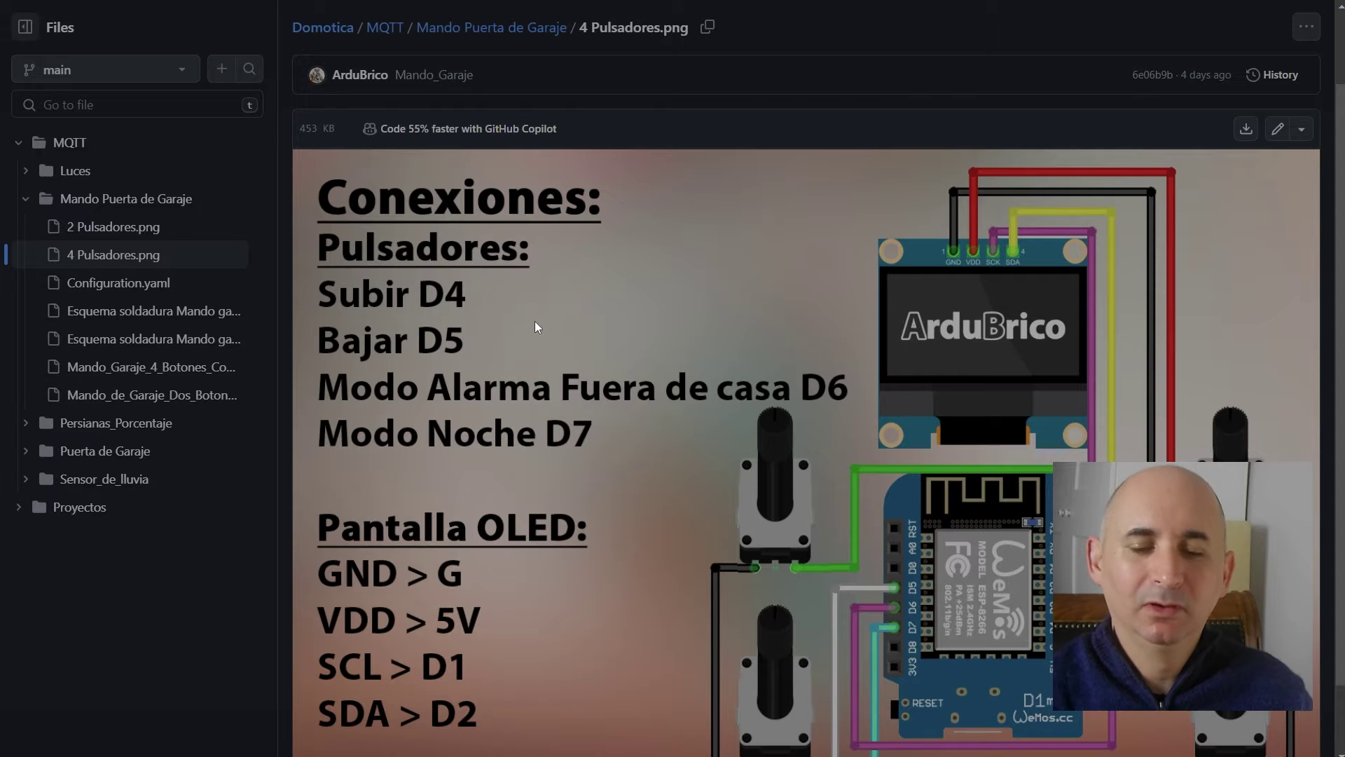
pyautogui.click(161, 319)
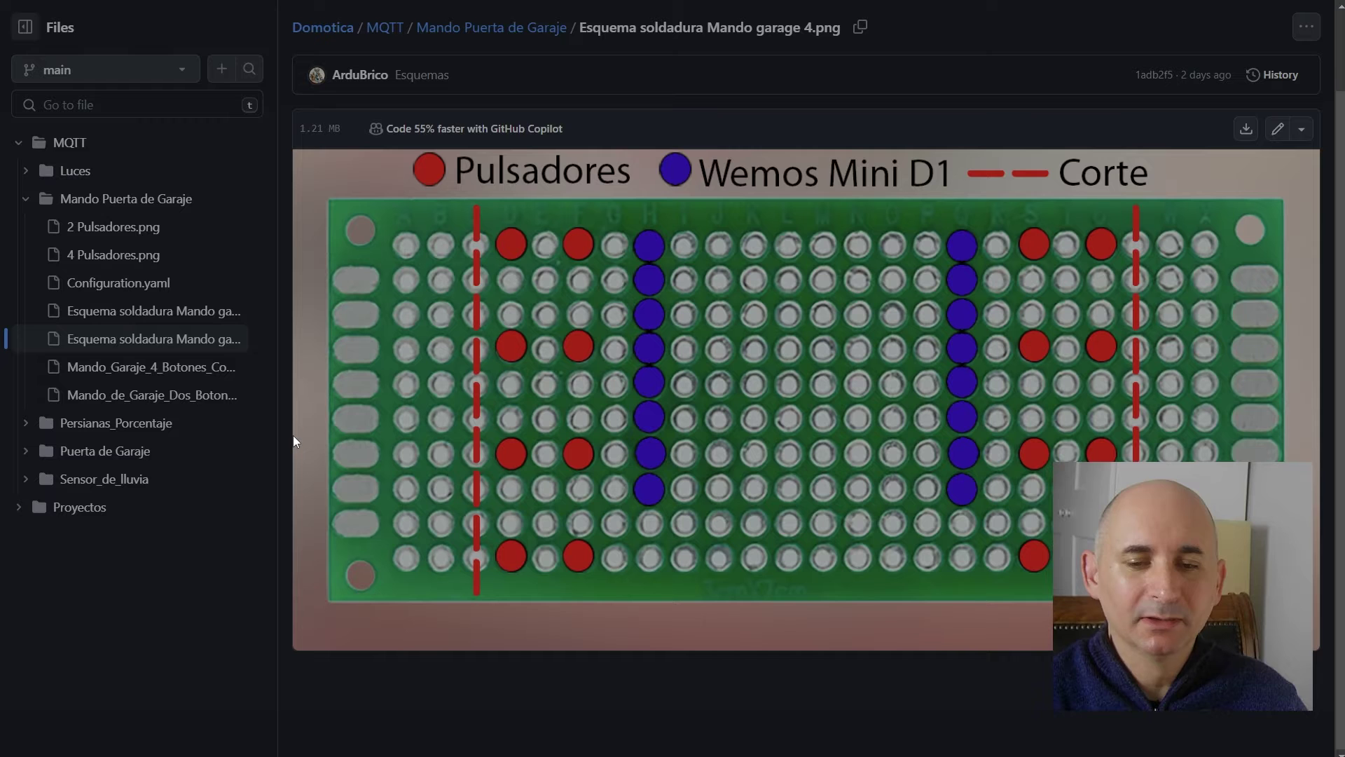
pyautogui.click(189, 396)
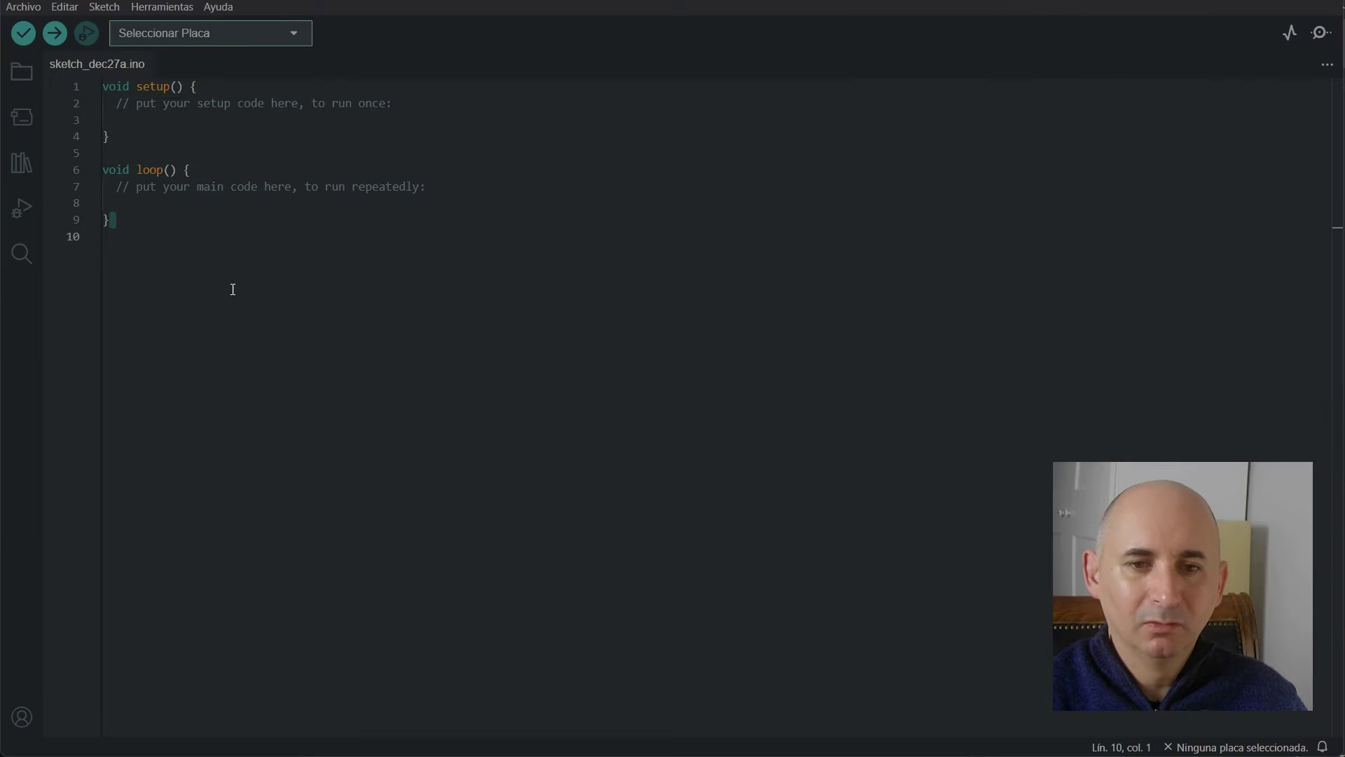
# - Replace the blank sketch's template with the pasted two-button garage remote code
pyautogui.moveTo(232, 289)
pyautogui.mouseDown()
pyautogui.moveTo(85, 131)
pyautogui.moveTo(70, 62)
pyautogui.mouseUp()
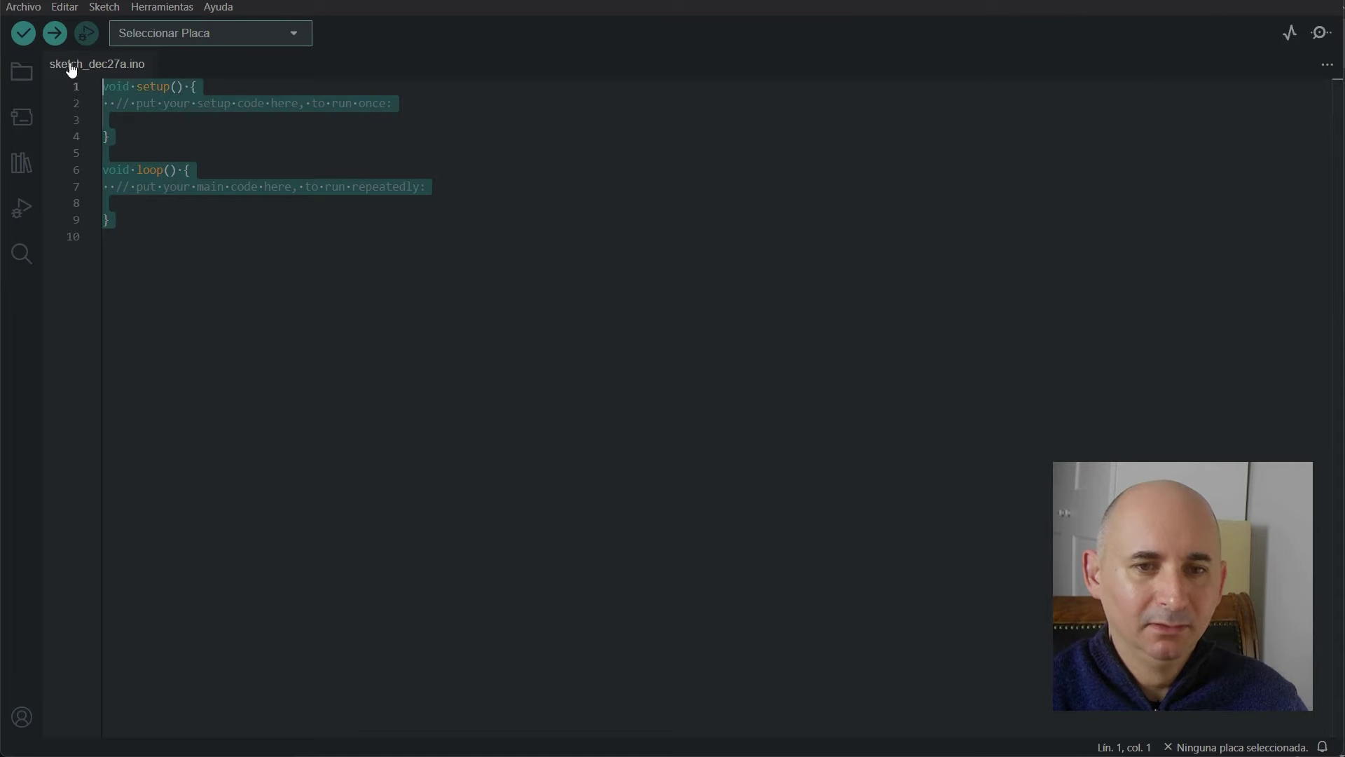
pyautogui.hotkey('ctrl', 'v')
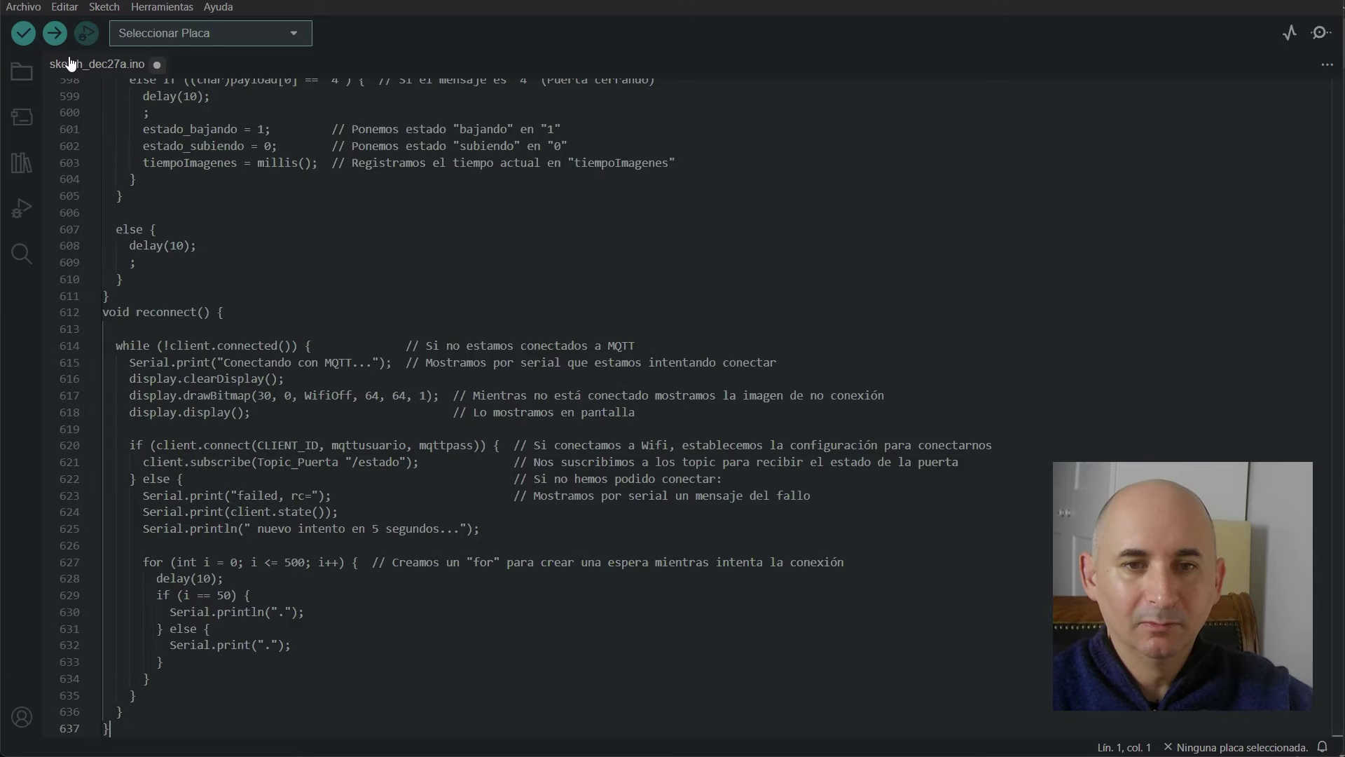
pyautogui.moveTo(1336, 722); pyautogui.dragTo(1336, 98)
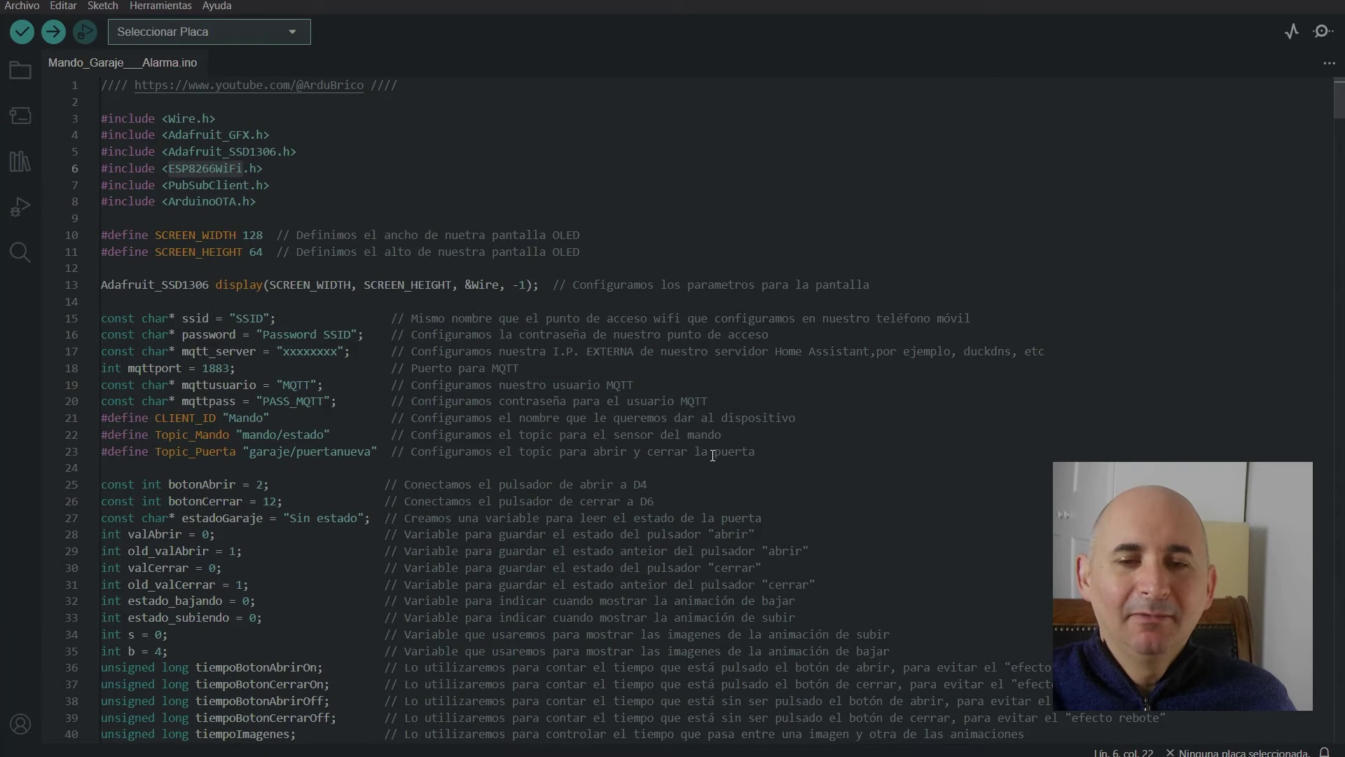
pyautogui.click(103, 5)
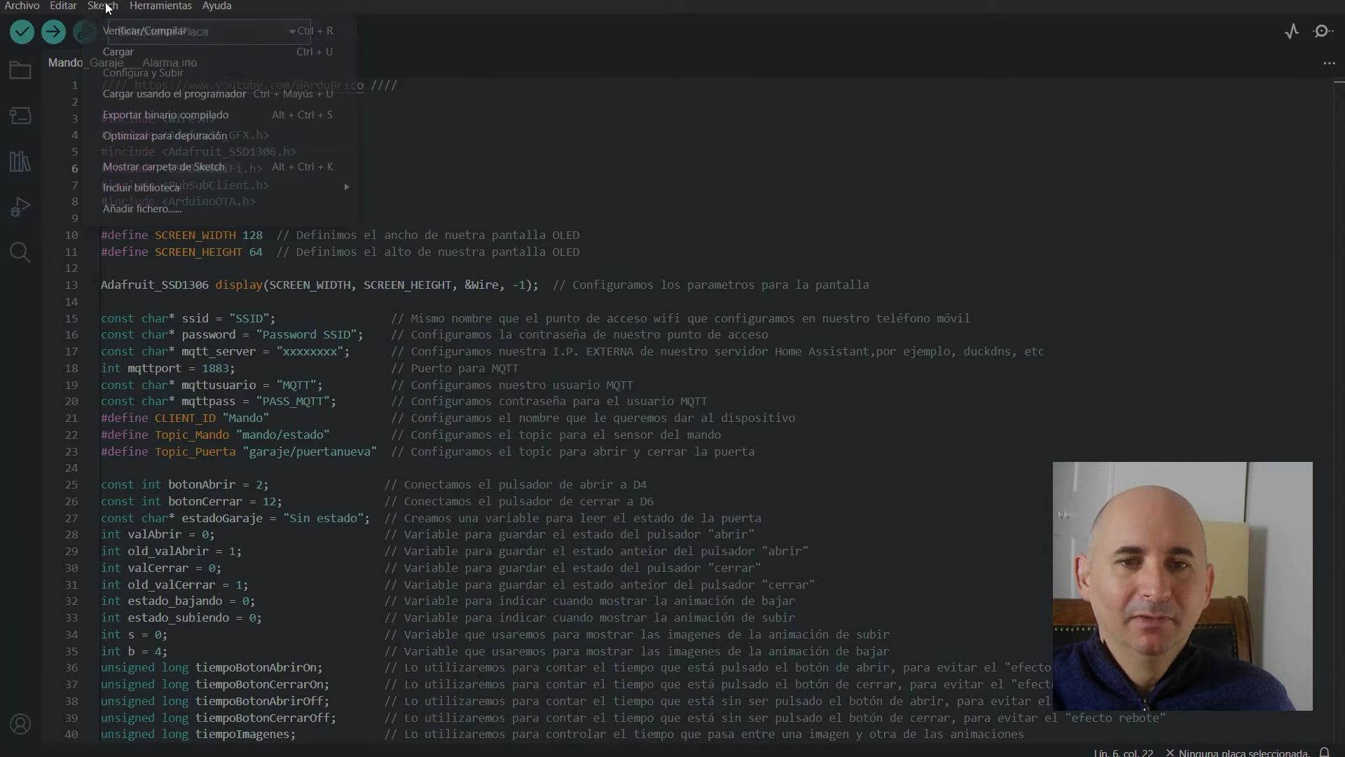
pyautogui.moveTo(141, 187)
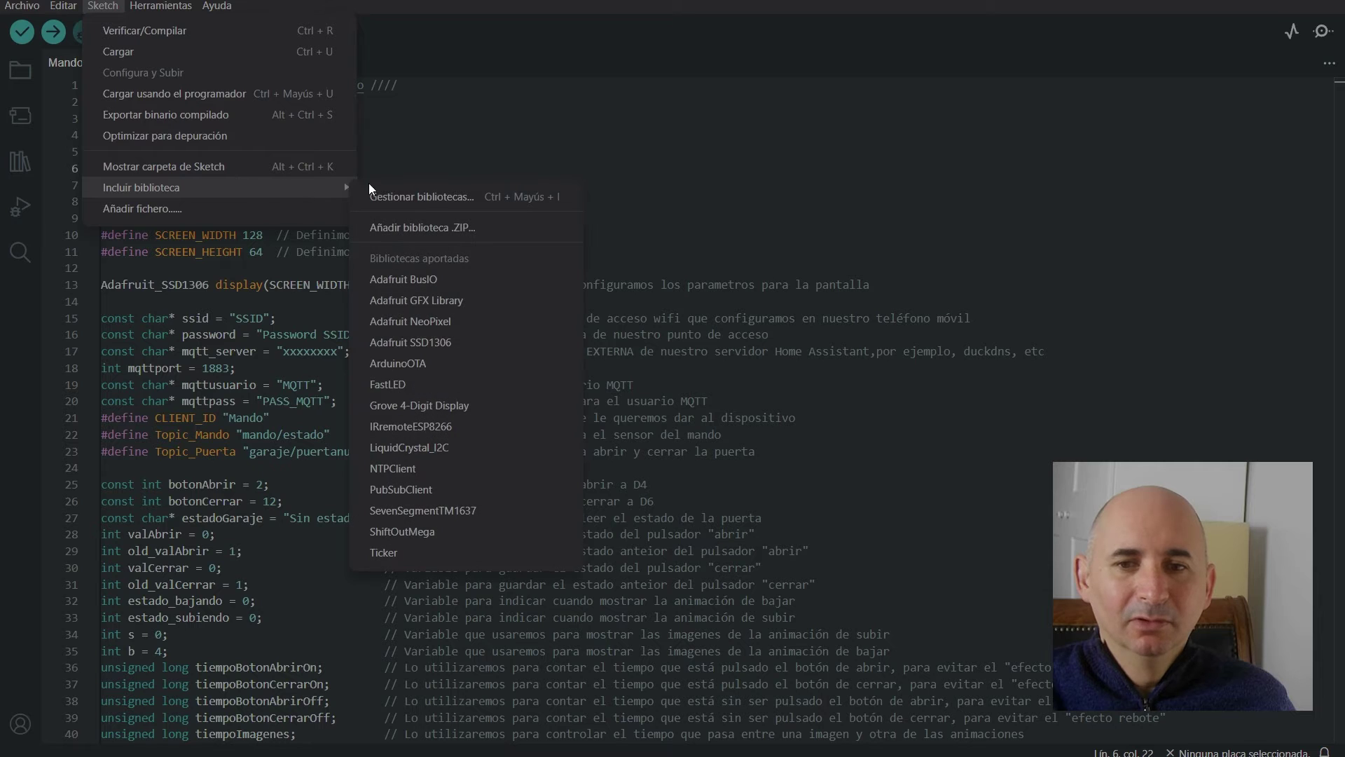
# - Search the Library Manager for Adafruit_GFX to confirm version 1.11.9 is installed
pyautogui.click(393, 196)
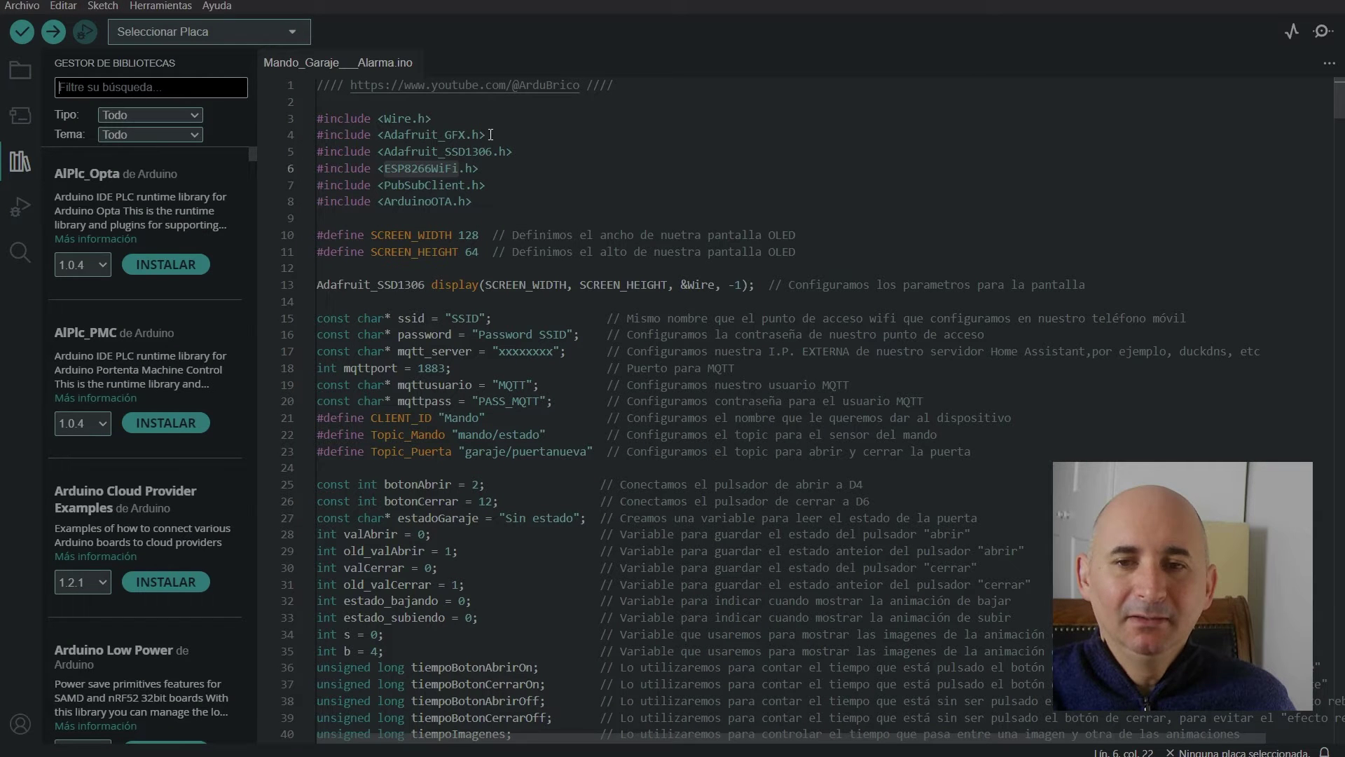
pyautogui.doubleClick(436, 134)
pyautogui.hotkey('ctrl', 'c')
pyautogui.click(184, 85)
pyautogui.hotkey('ctrl', 'v')
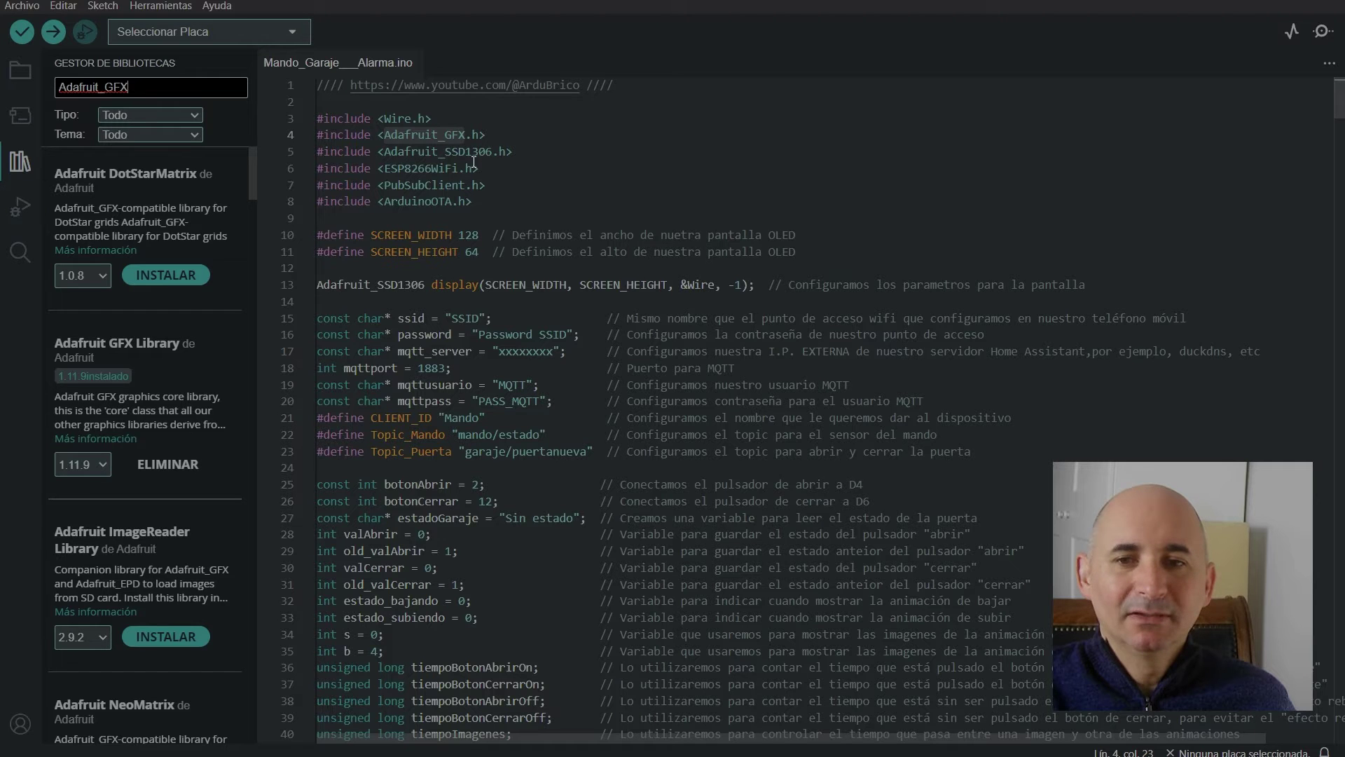
# - Confirm Adafruit_SSD1306 2.5.9 is installed too, then close the Library Manager
pyautogui.doubleClick(456, 152)
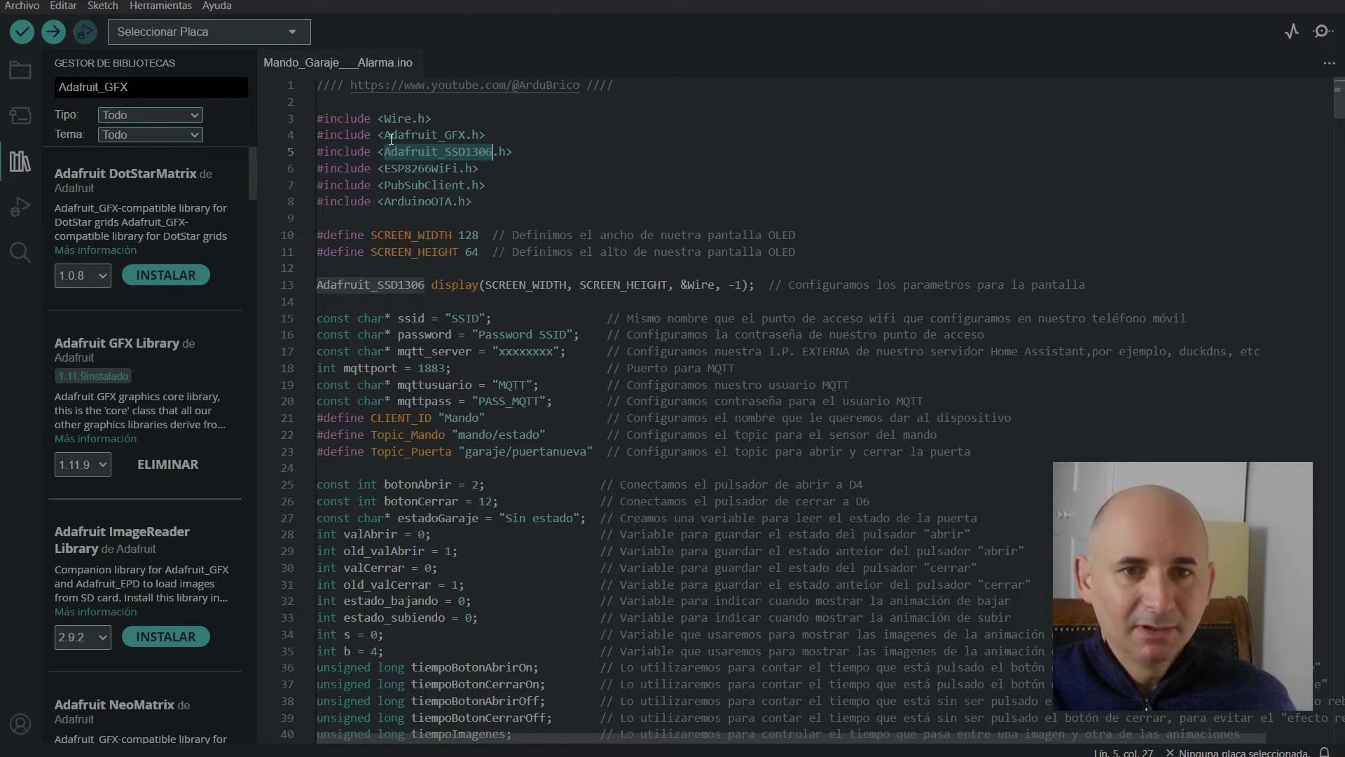
pyautogui.doubleClick(91, 87)
pyautogui.hotkey('ctrl', 'v')
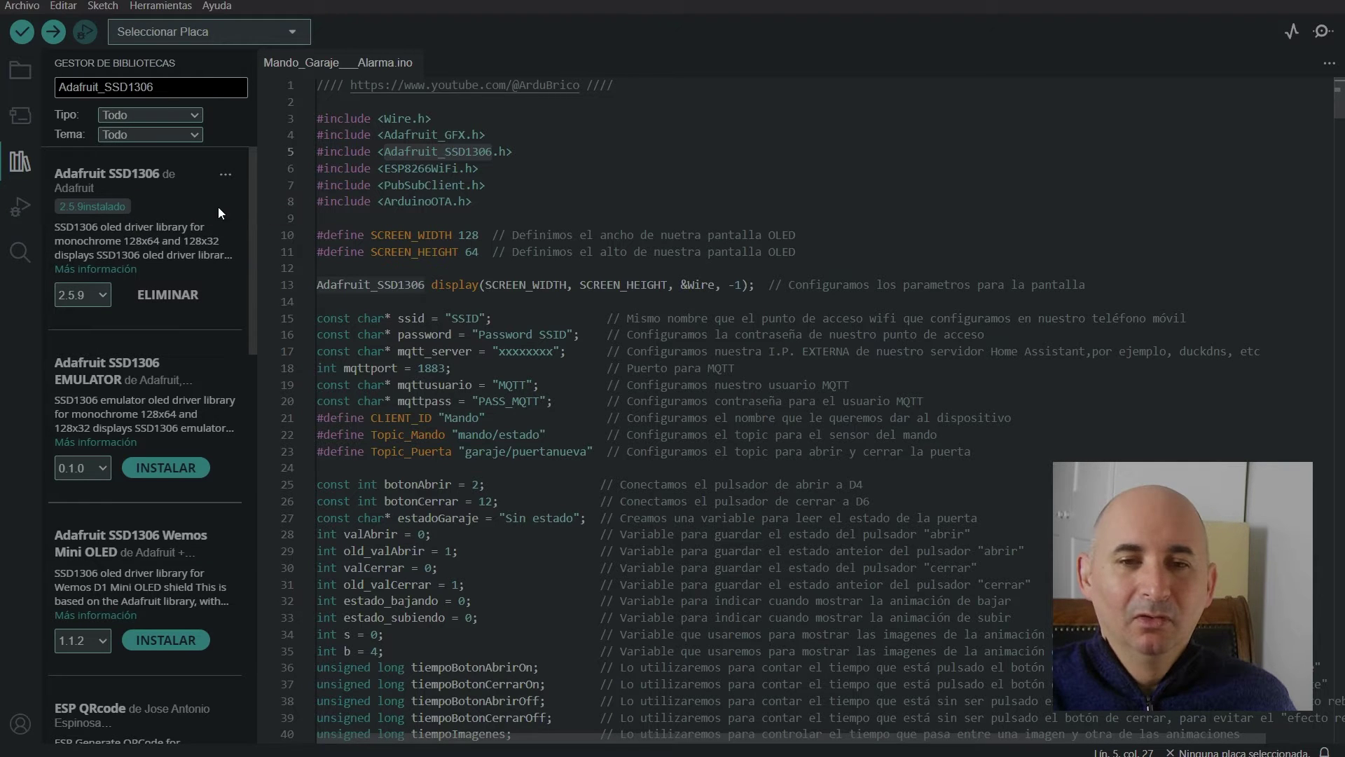
pyautogui.click(408, 117)
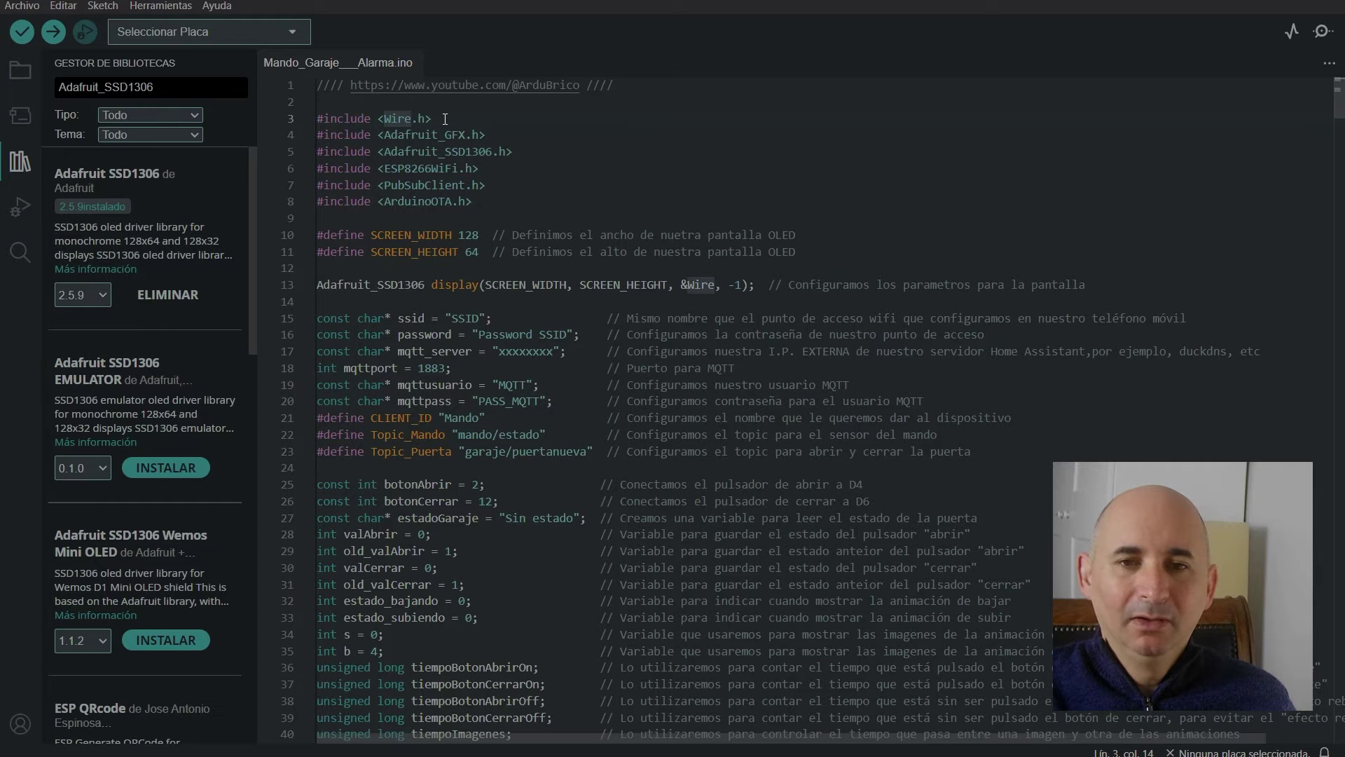
pyautogui.click(20, 163)
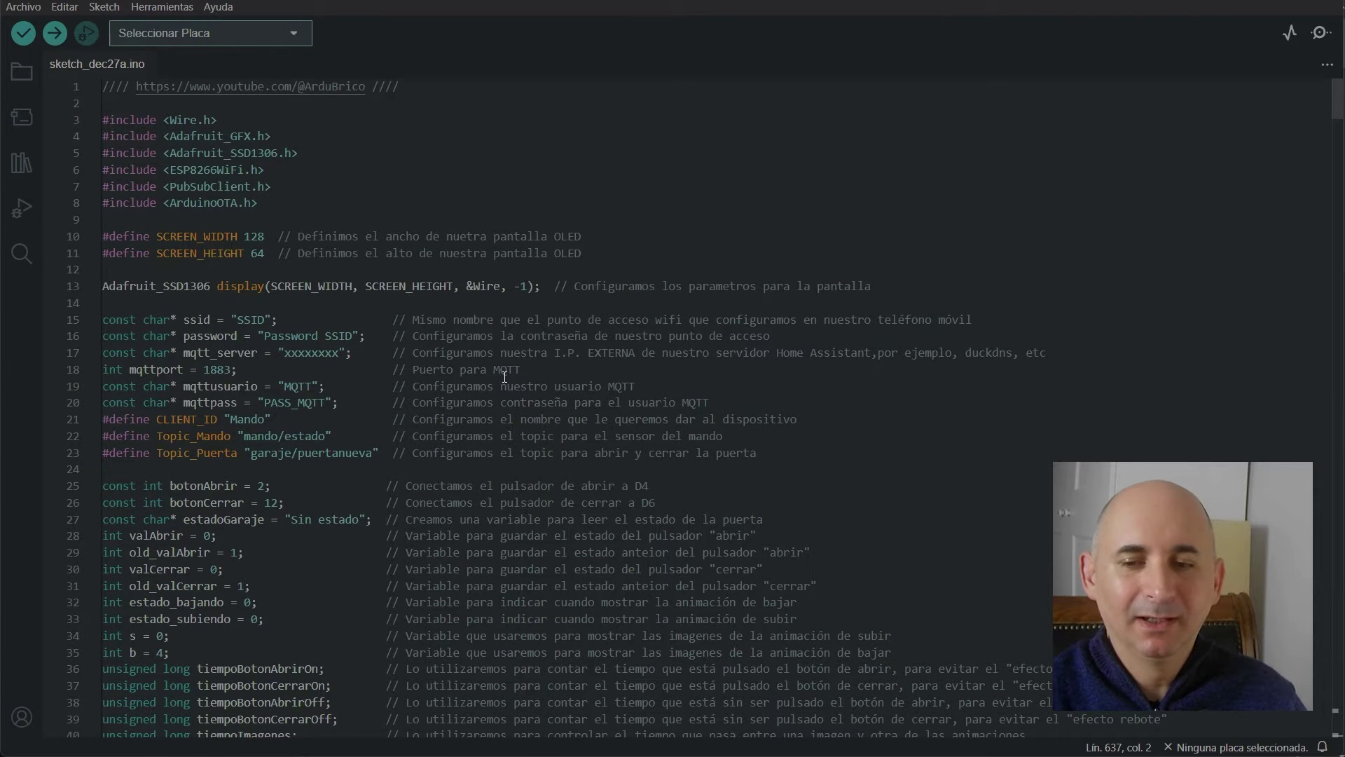
pyautogui.doubleClick(250, 320)
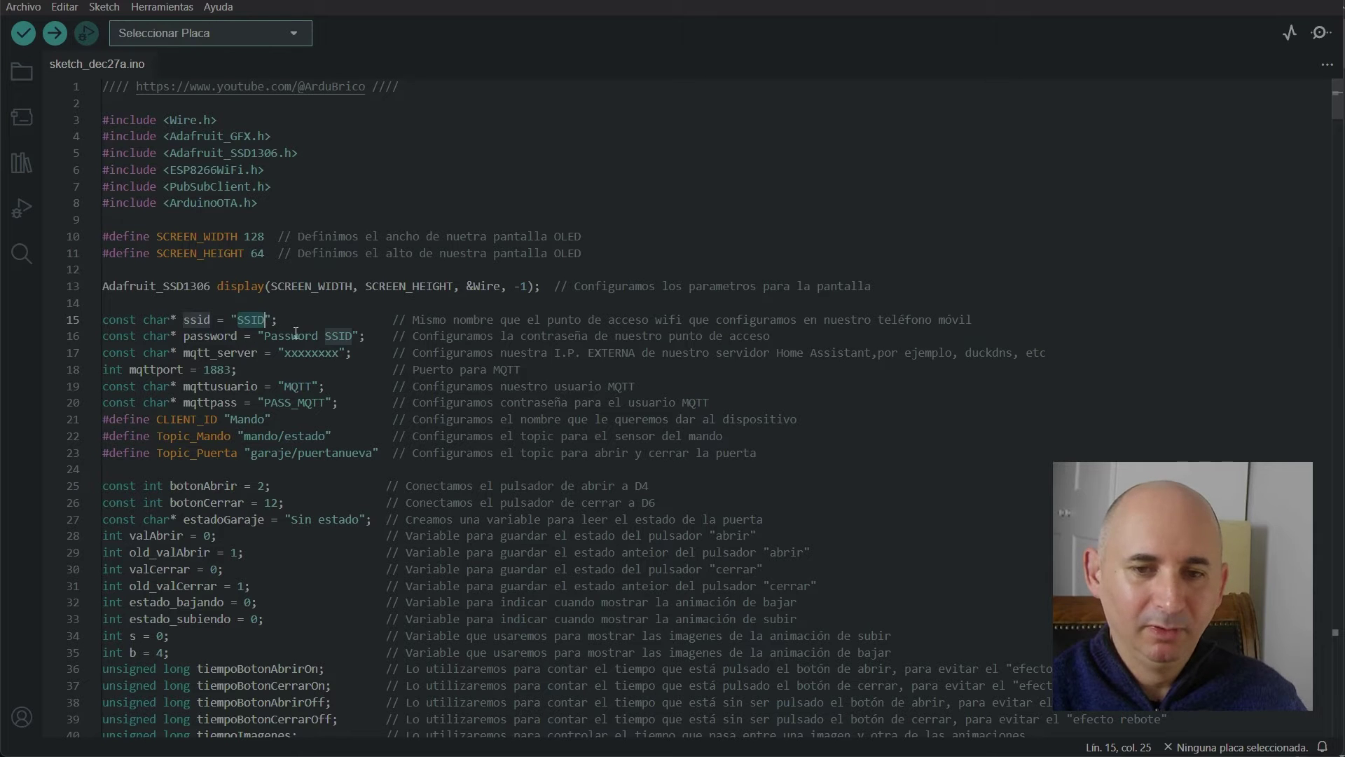
pyautogui.click(321, 354)
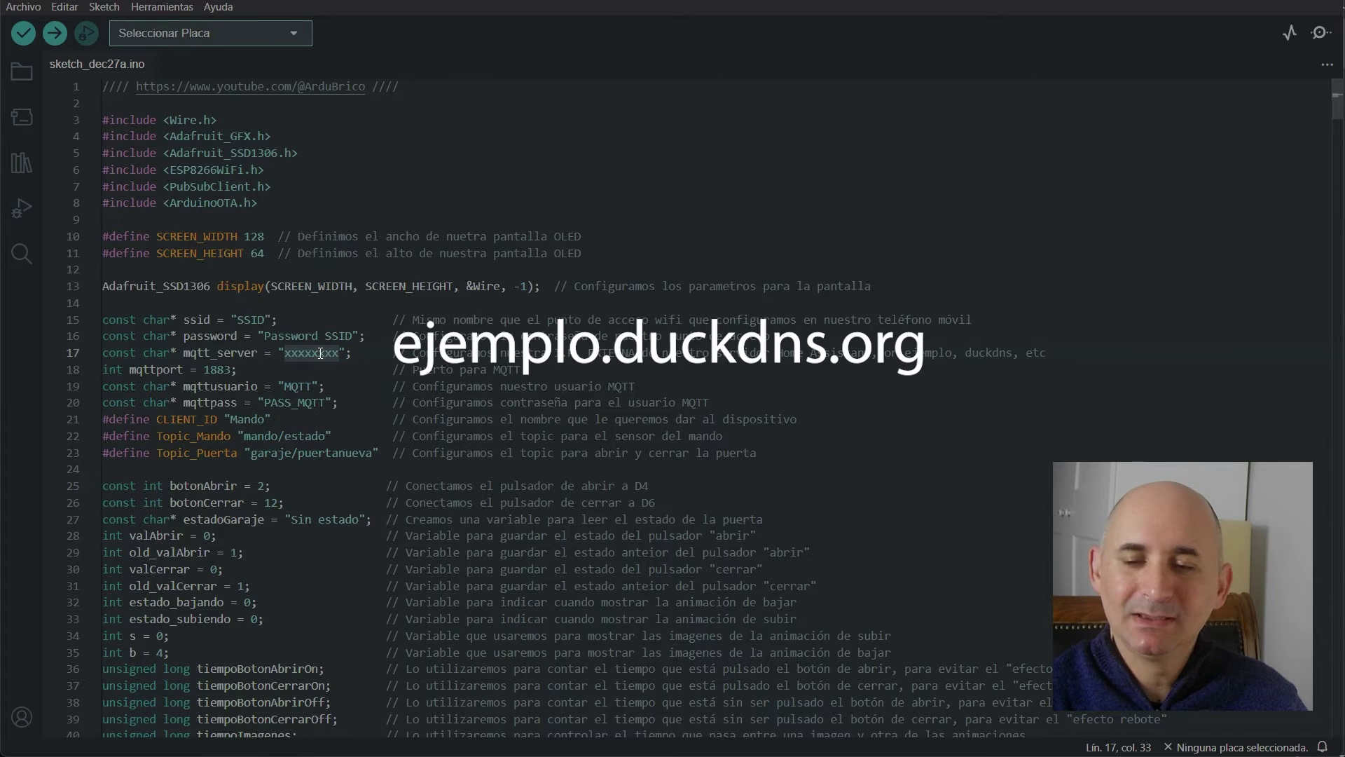
pyautogui.doubleClick(297, 386)
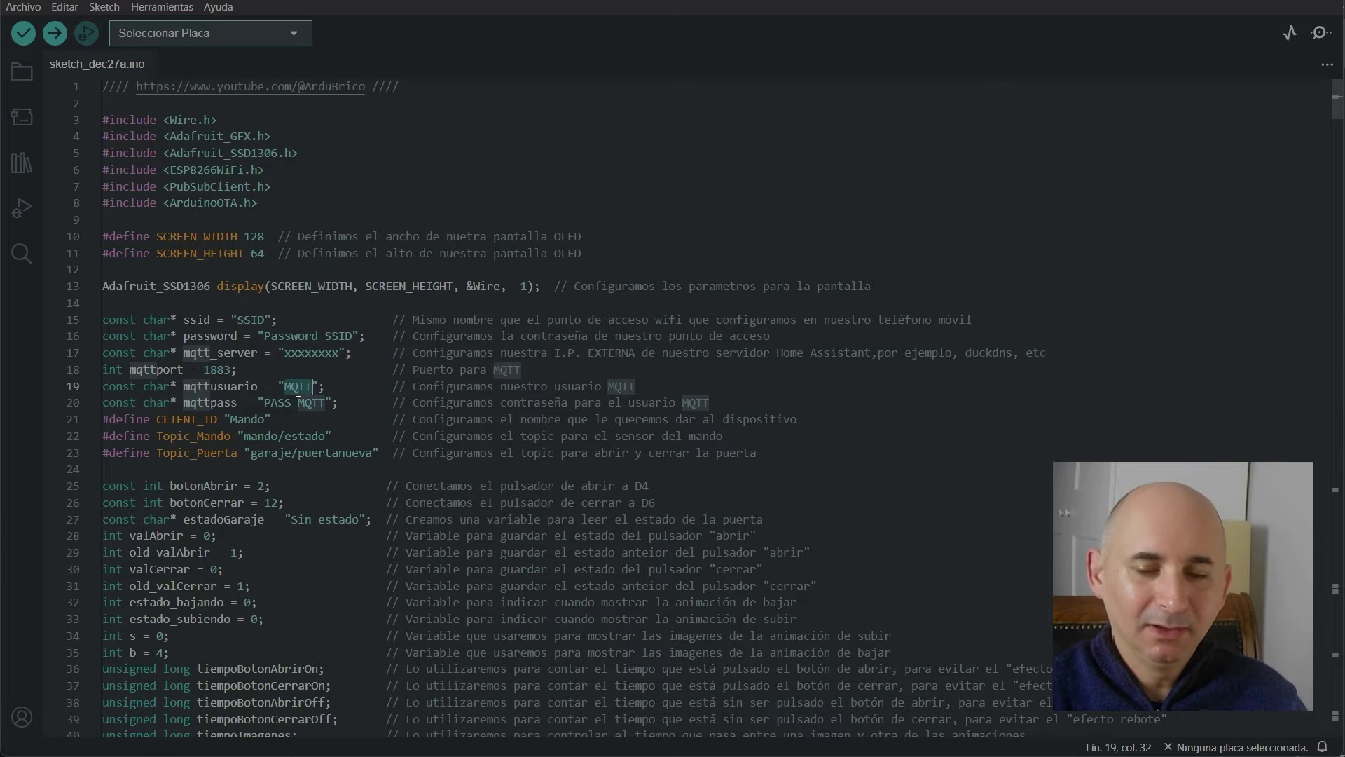
pyautogui.doubleClick(294, 402)
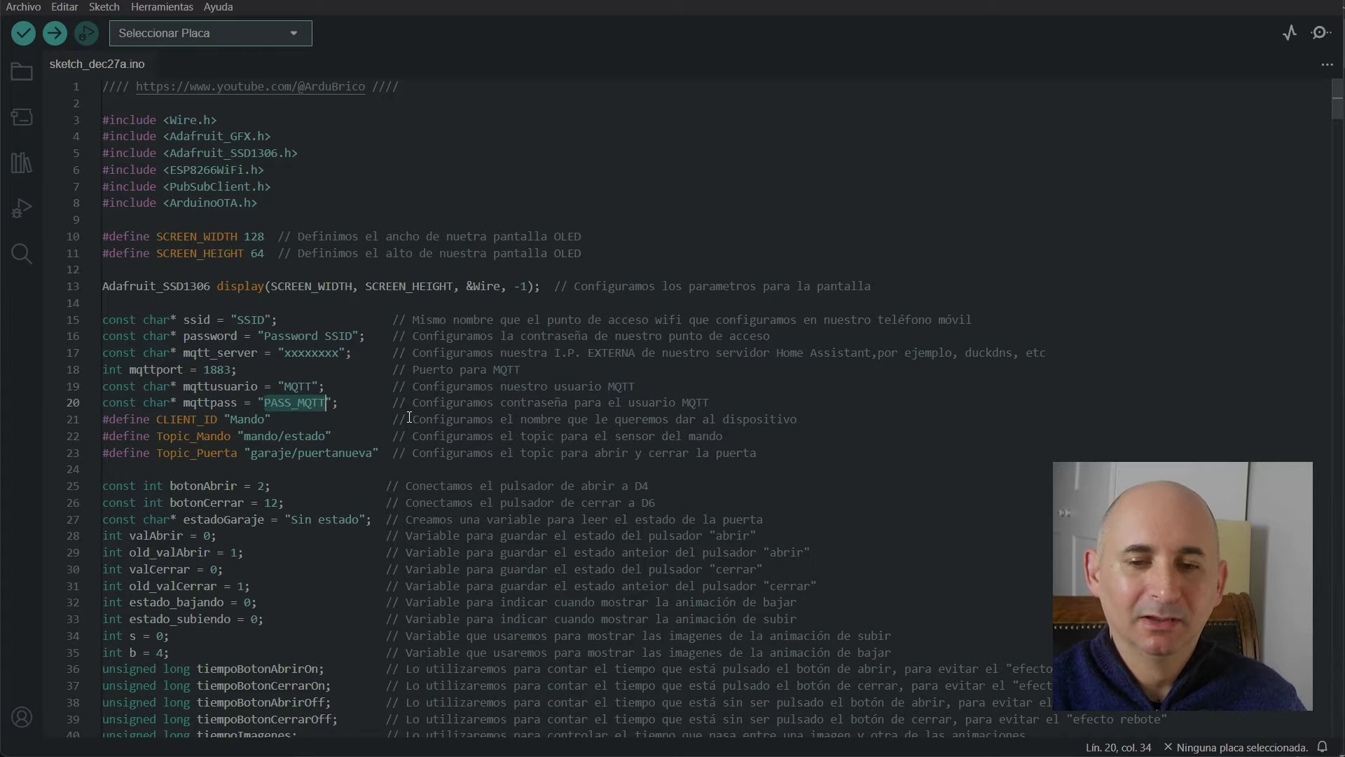
pyautogui.click(272, 419)
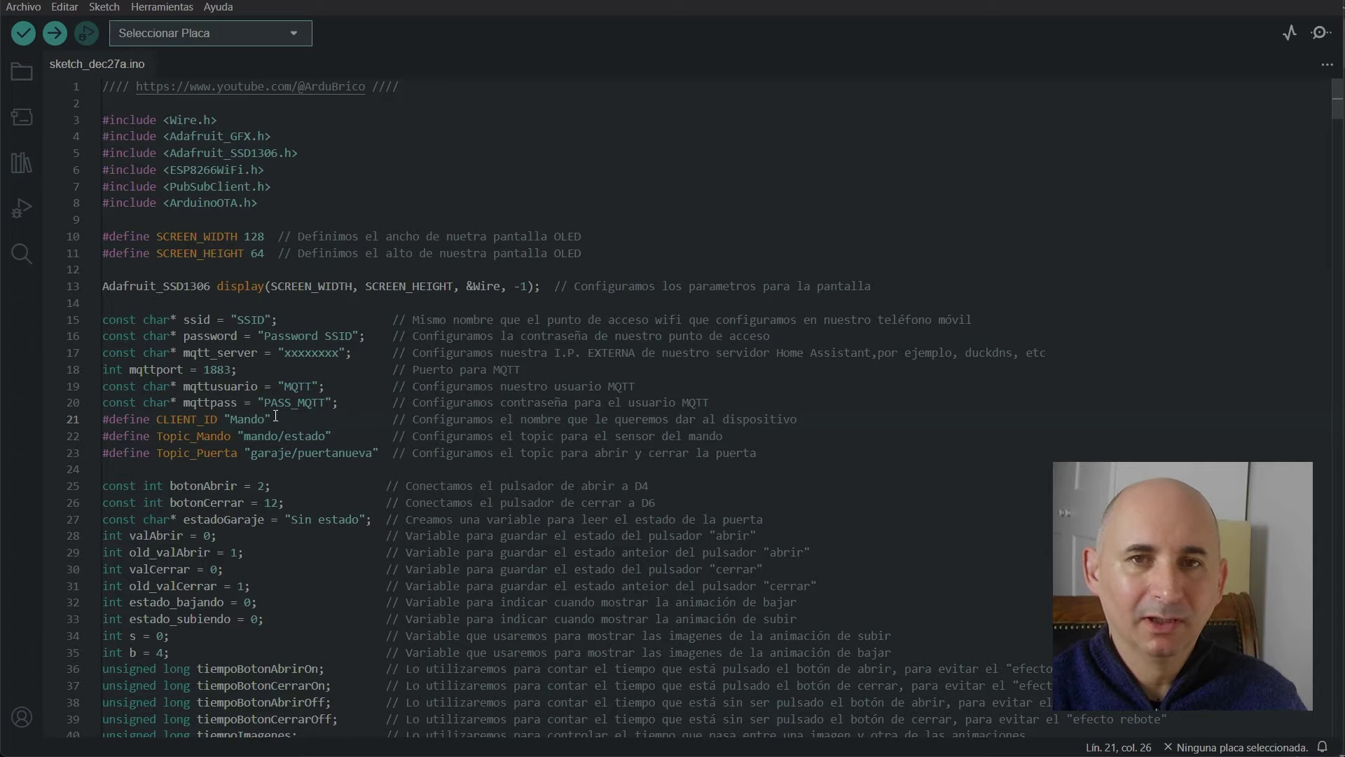
pyautogui.click(386, 453)
pyautogui.click(346, 435)
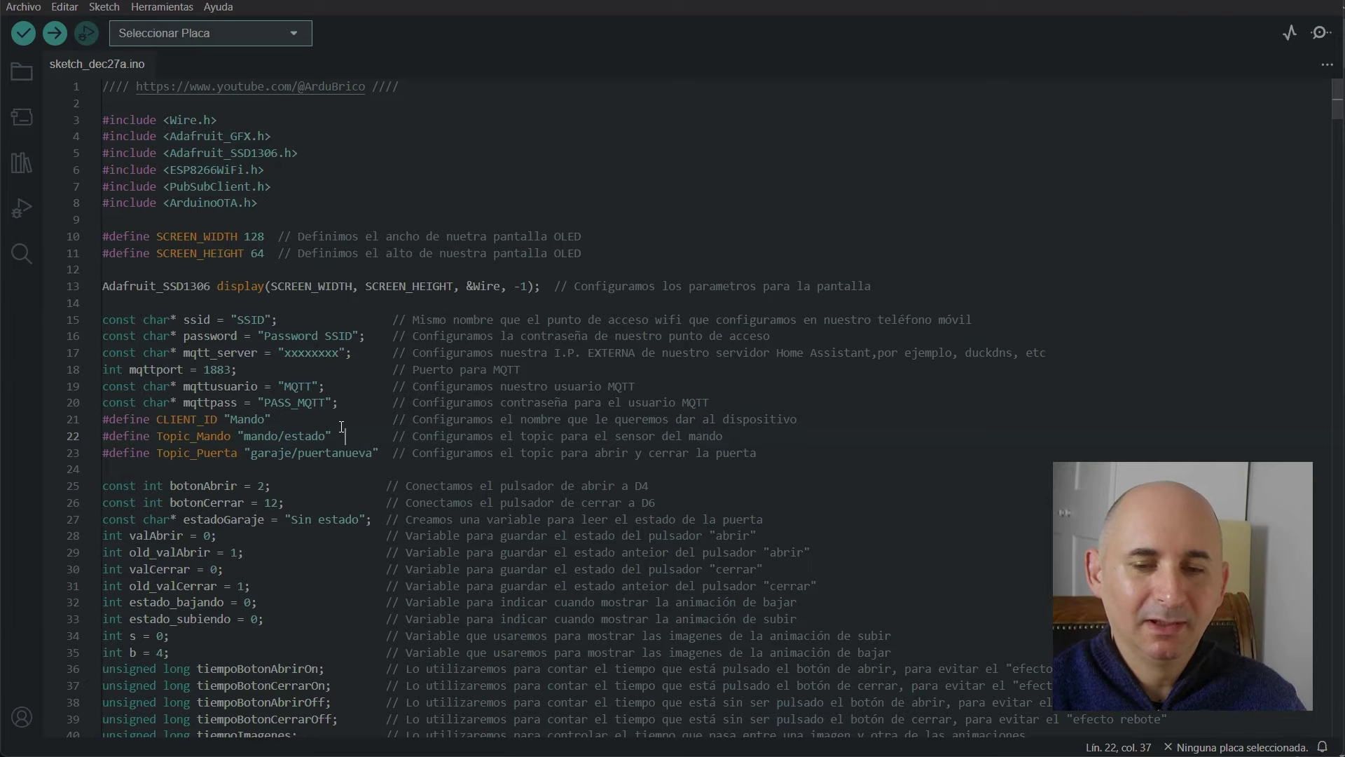
pyautogui.click(386, 452)
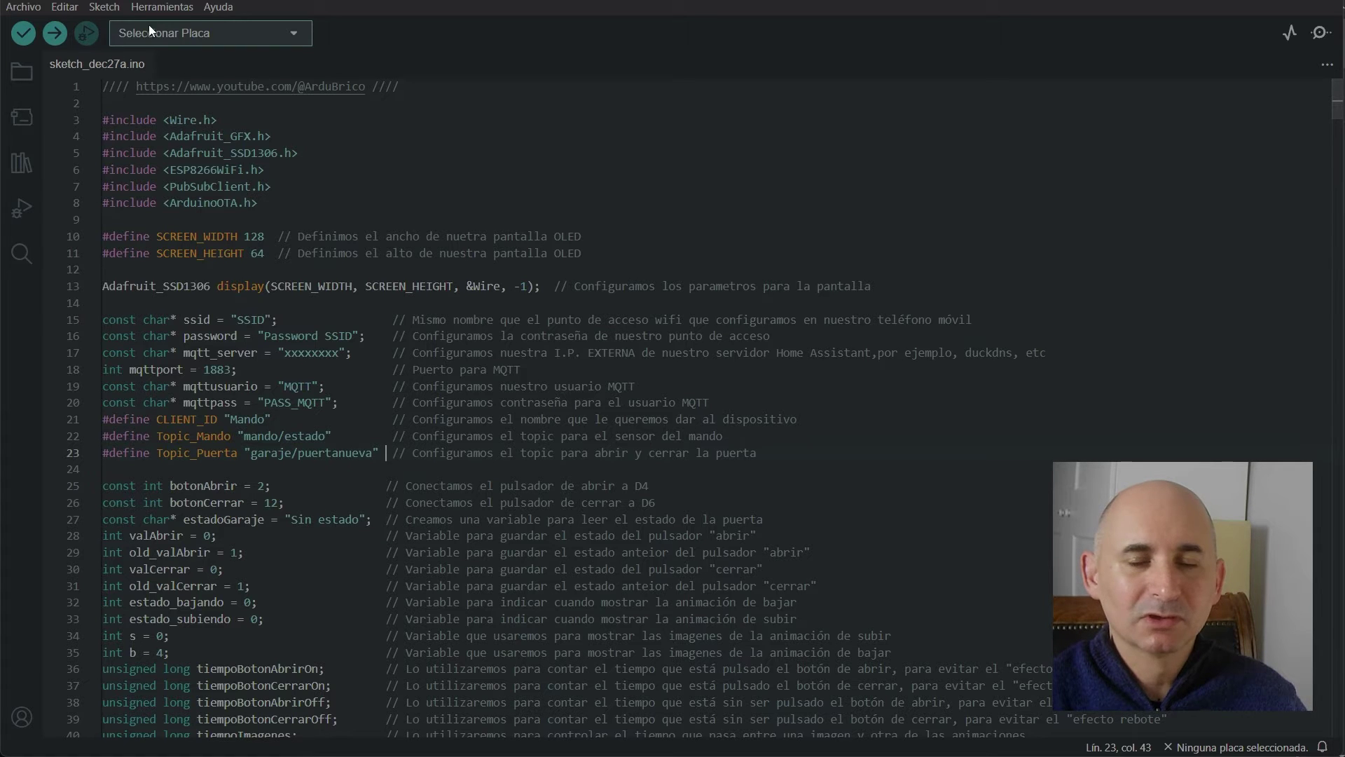
pyautogui.click(175, 7)
pyautogui.click(469, 119)
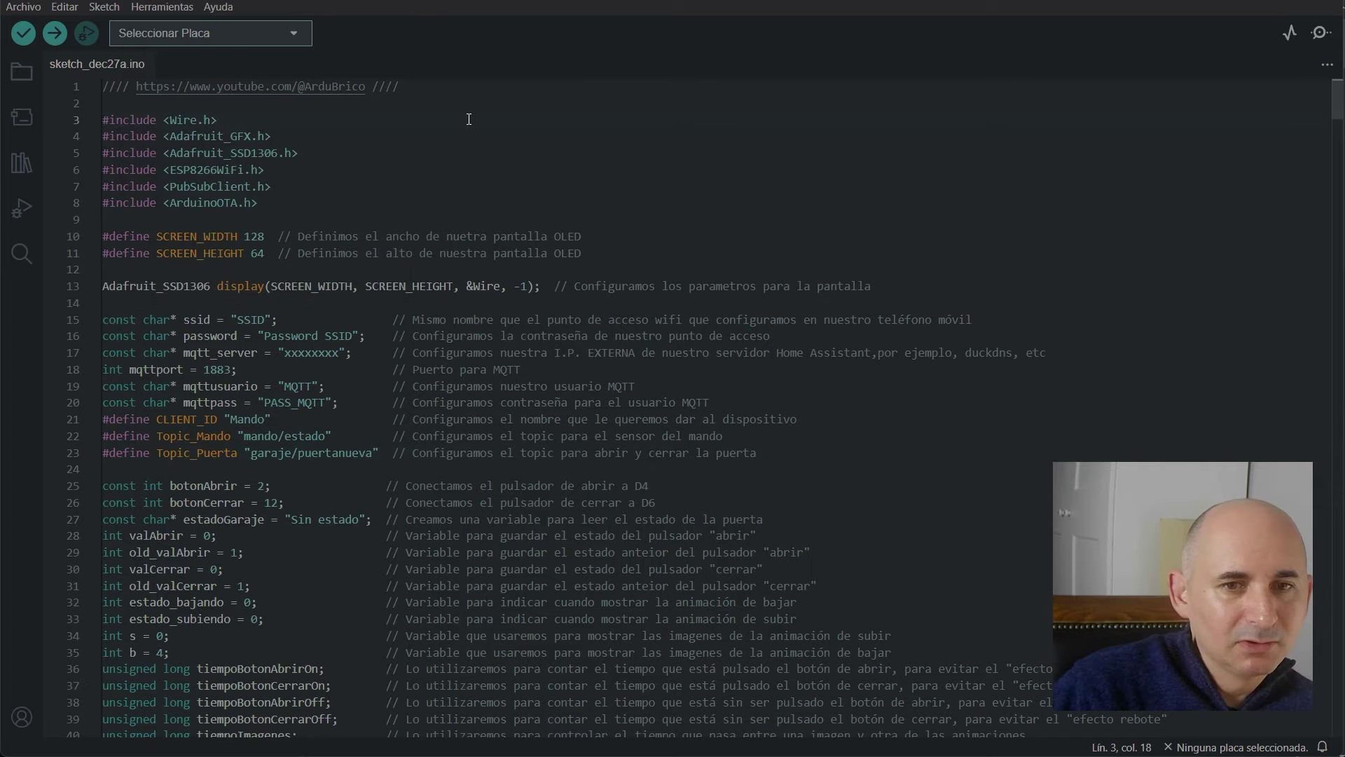
# - Set the port to COM6 and the board to LOLIN(WEMOS) D1 mini (clone)
pyautogui.click(162, 7)
pyautogui.moveTo(263, 220)
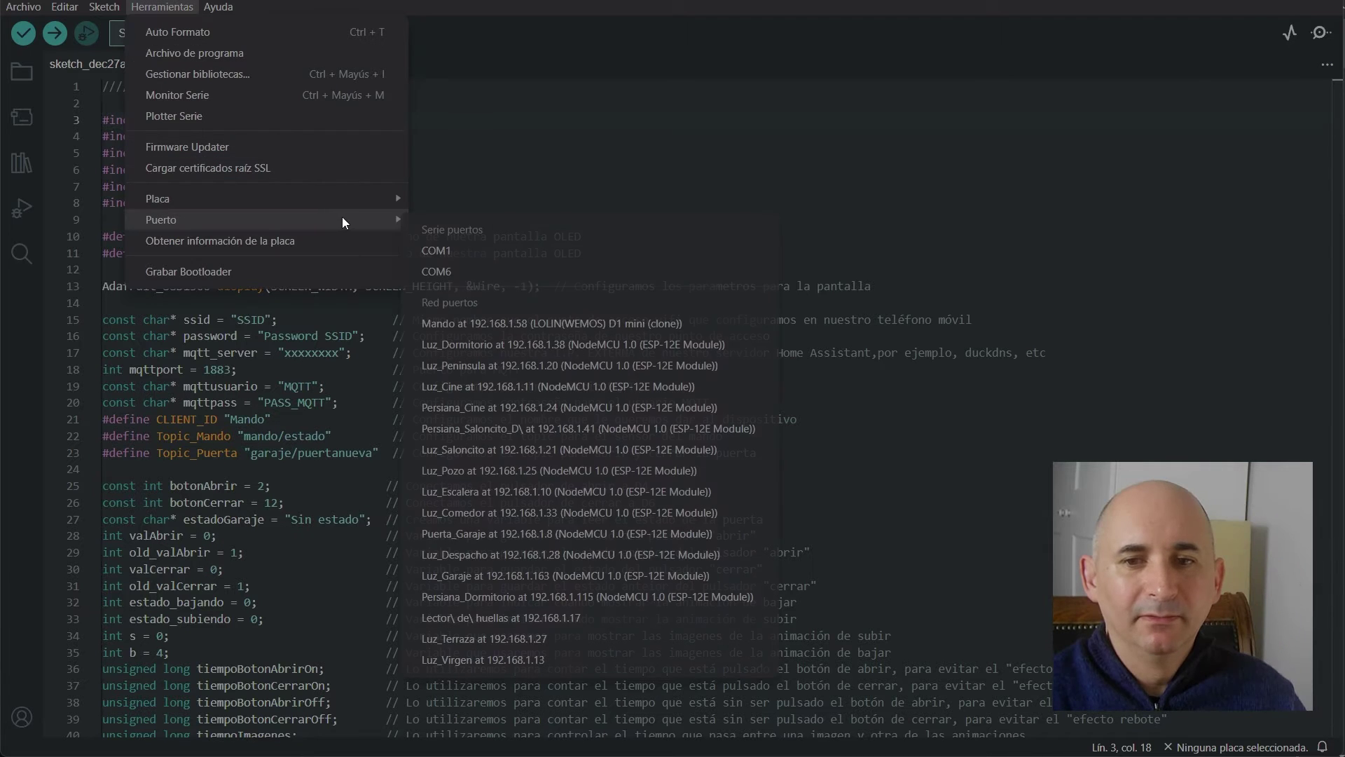
pyautogui.click(436, 271)
pyautogui.click(186, 12)
pyautogui.moveTo(158, 199)
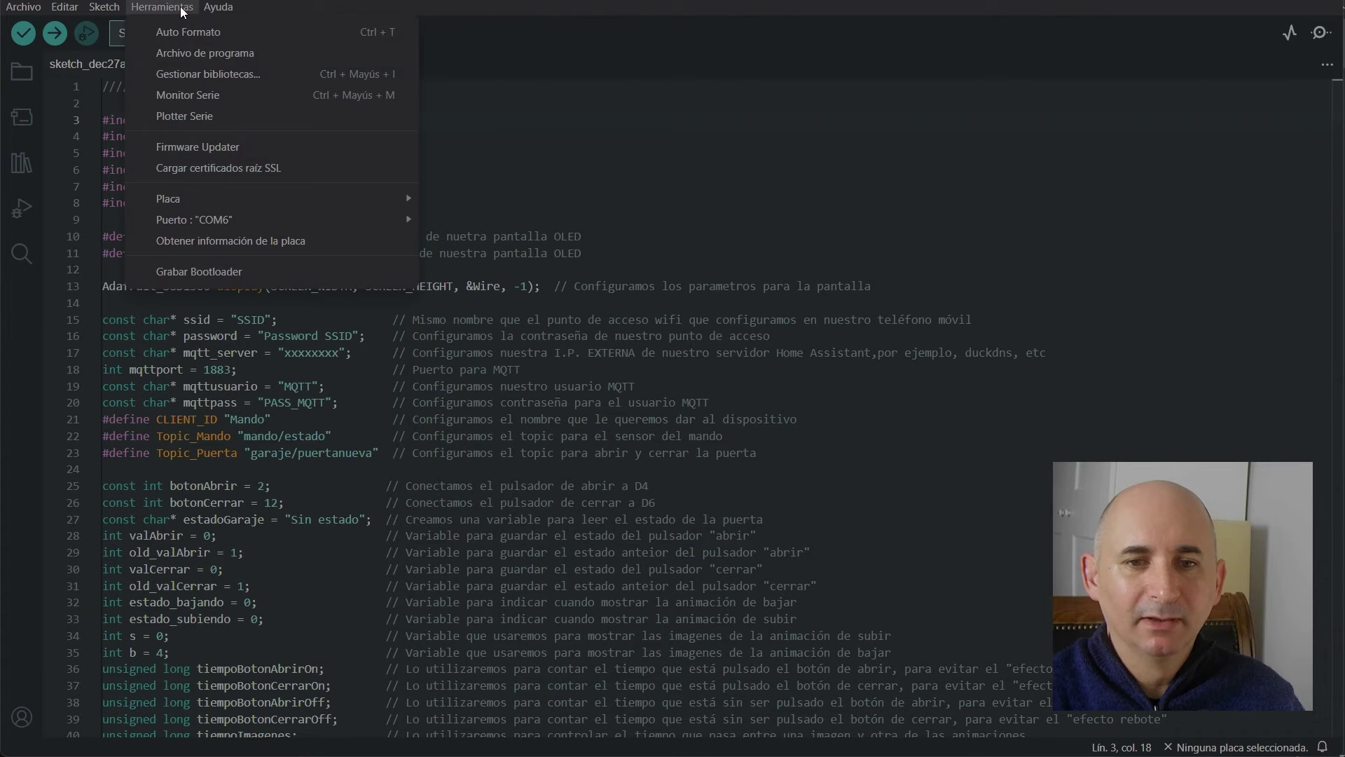
pyautogui.moveTo(526, 259)
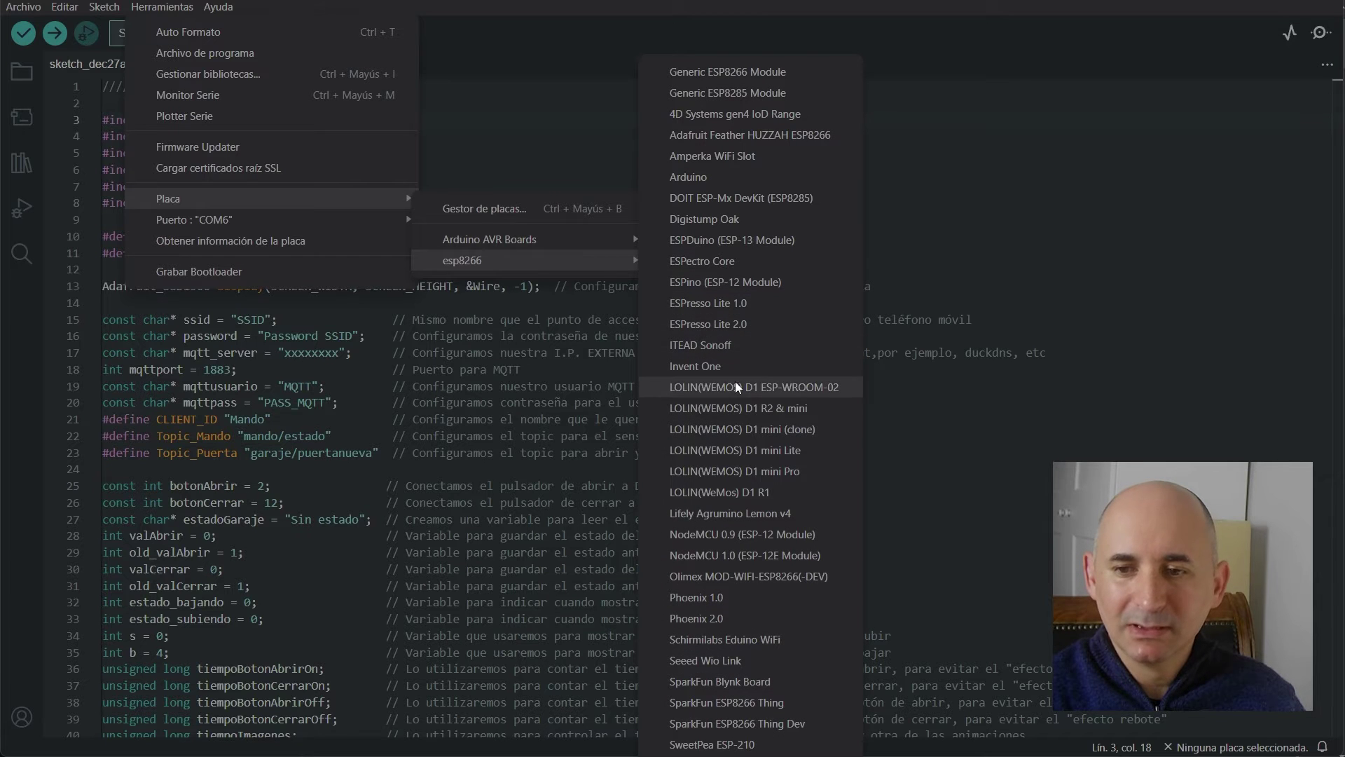
pyautogui.click(766, 431)
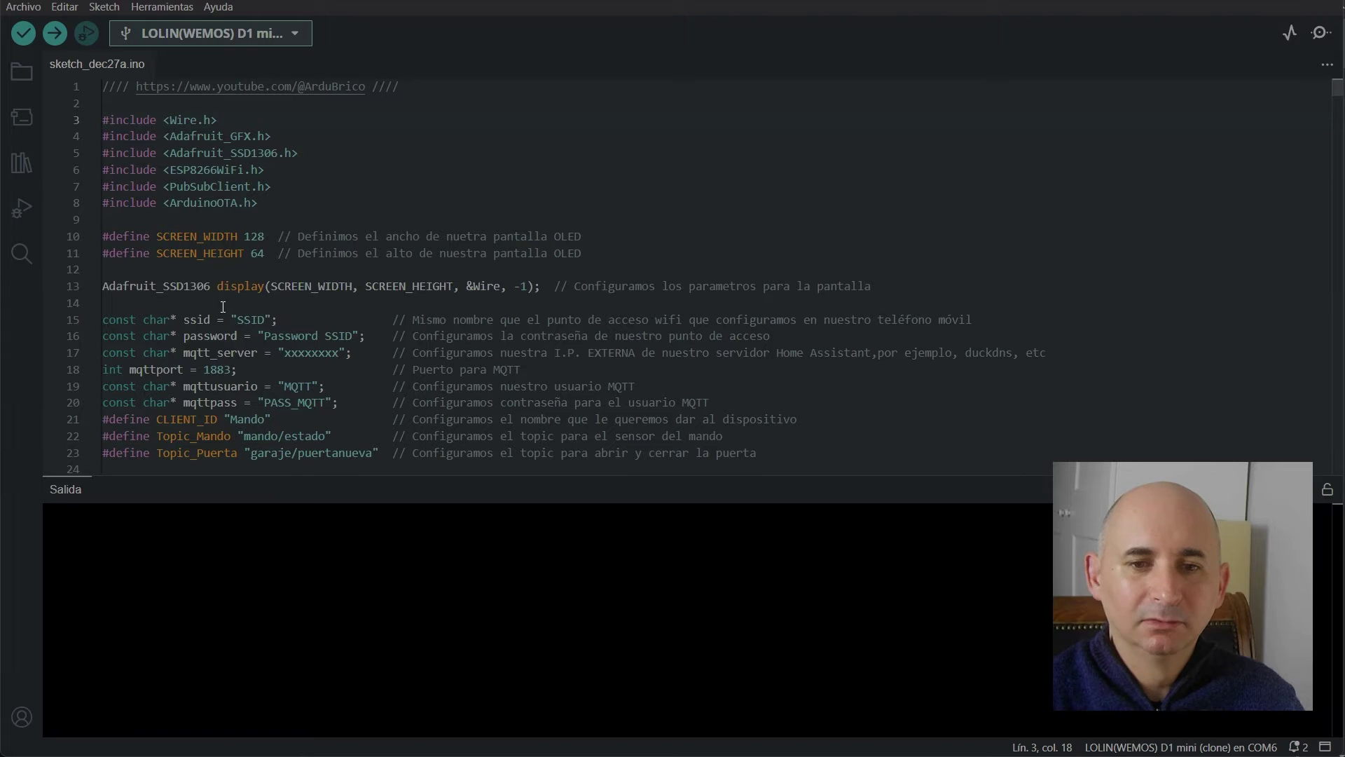
# - Compile and upload the garage remote sketch to the D1 mini
pyautogui.click(293, 403)
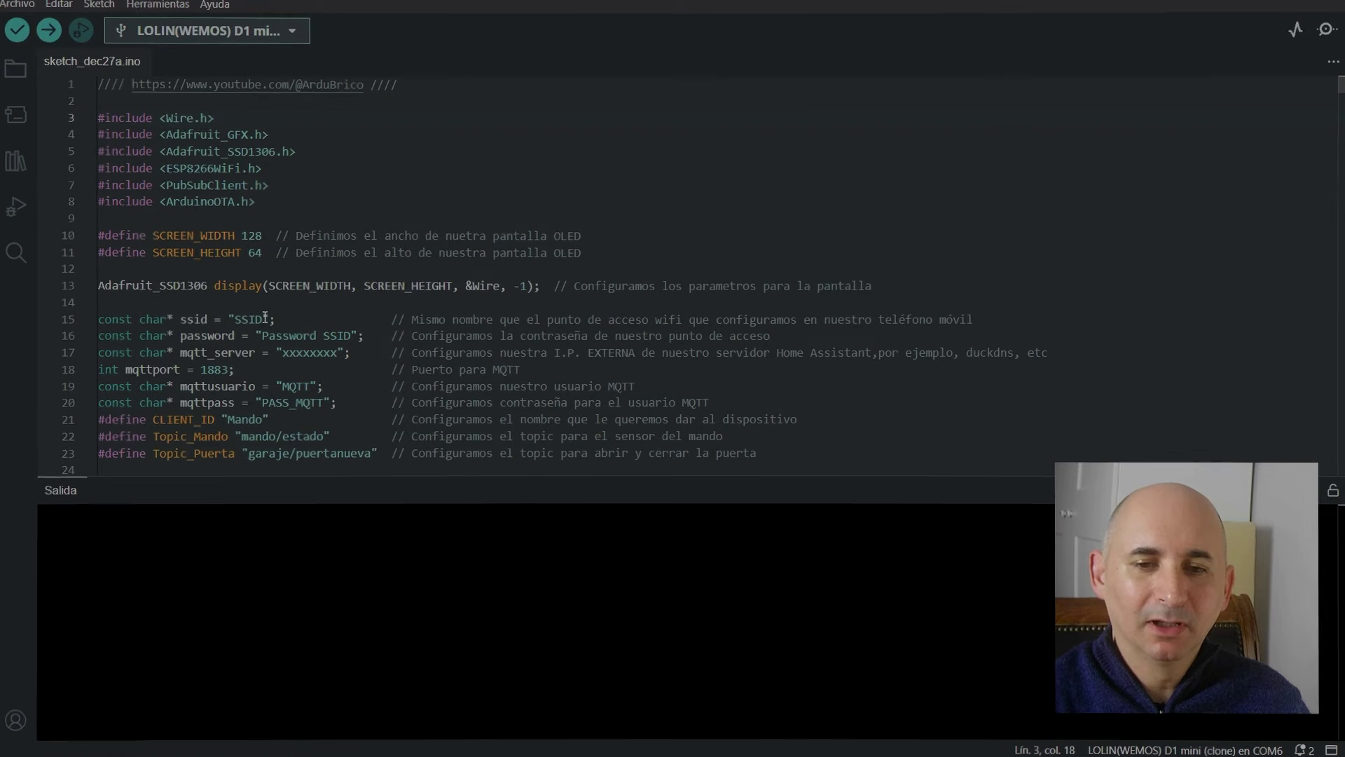
pyautogui.scroll(-8, 293, 350)
pyautogui.click(55, 32)
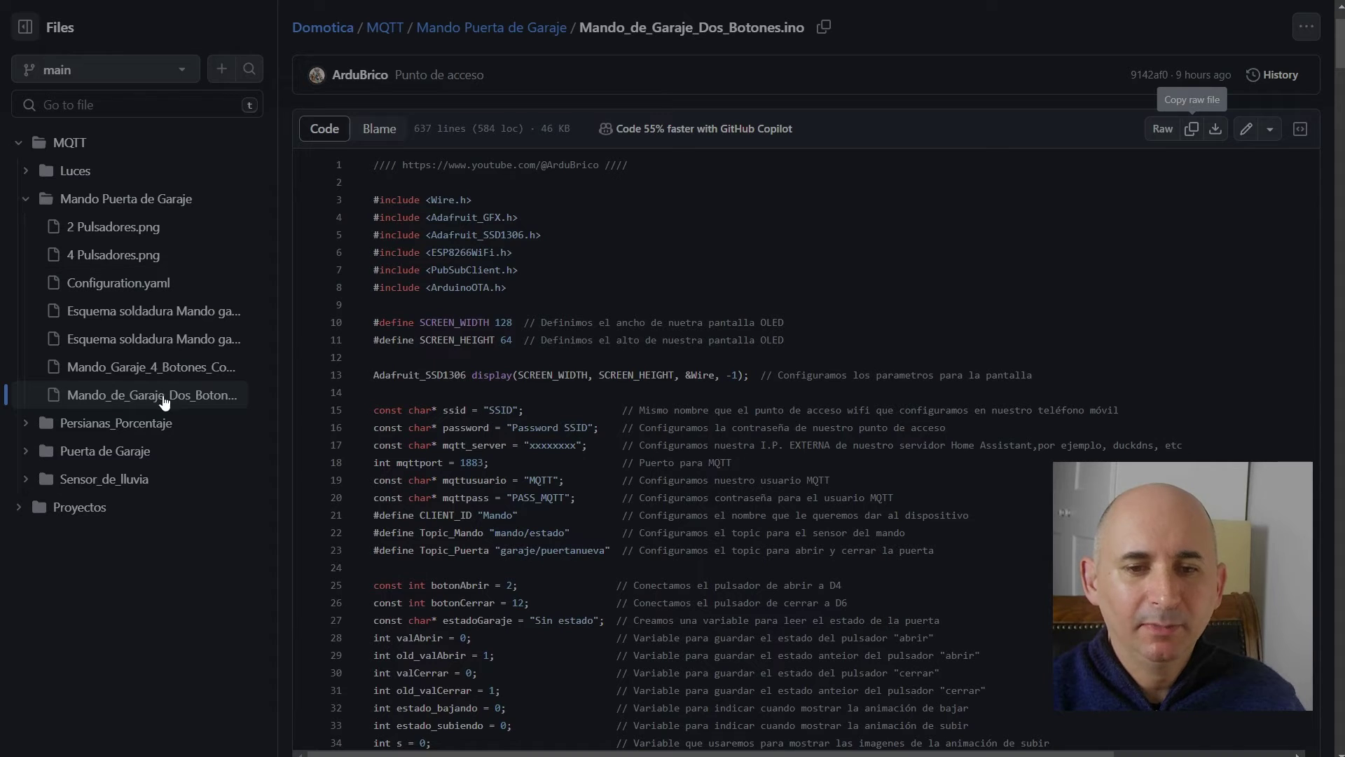
# - Copy Mando_Garaje_4_Botones_Con_Alarma.ino from GitHub and paste it over the whole sketch
pyautogui.click(210, 372)
pyautogui.click(1194, 130)
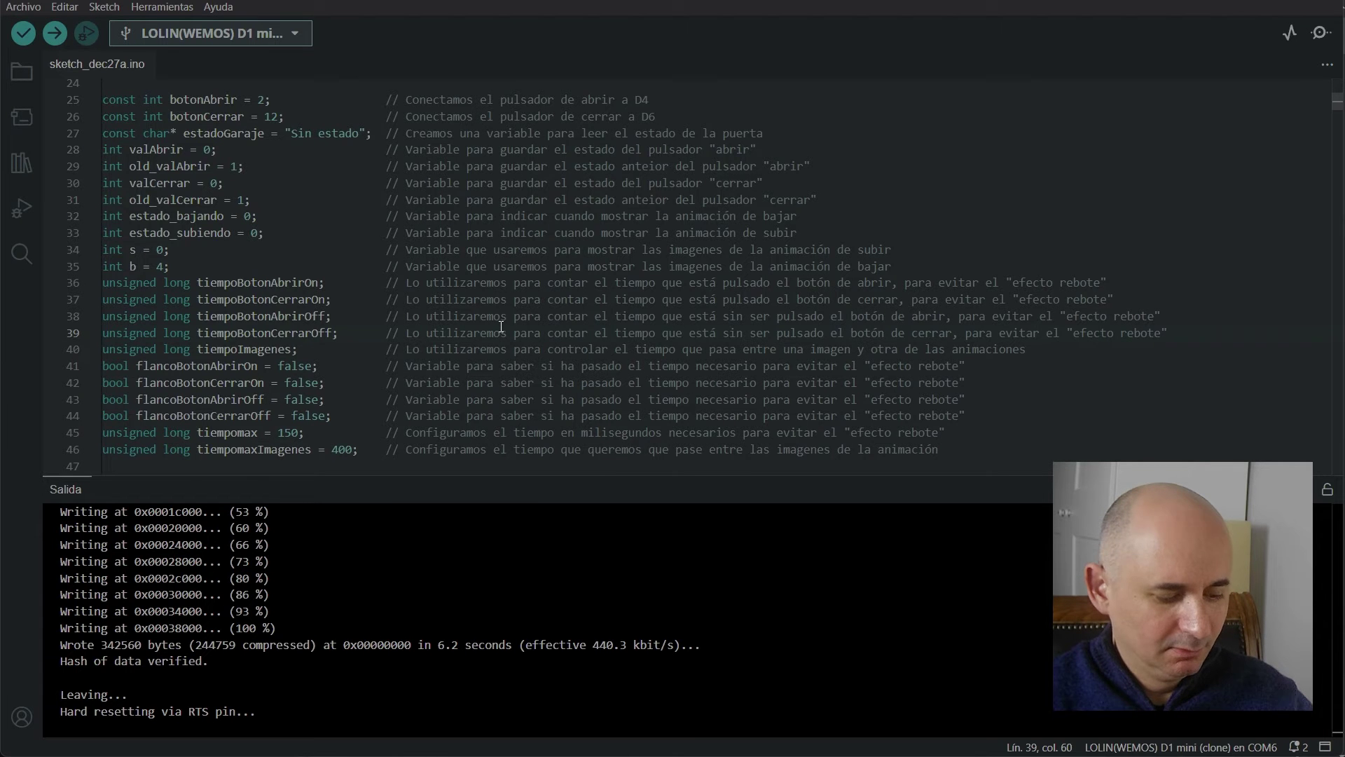
pyautogui.hotkey('ctrl', 'a')
pyautogui.hotkey('ctrl', 'v')
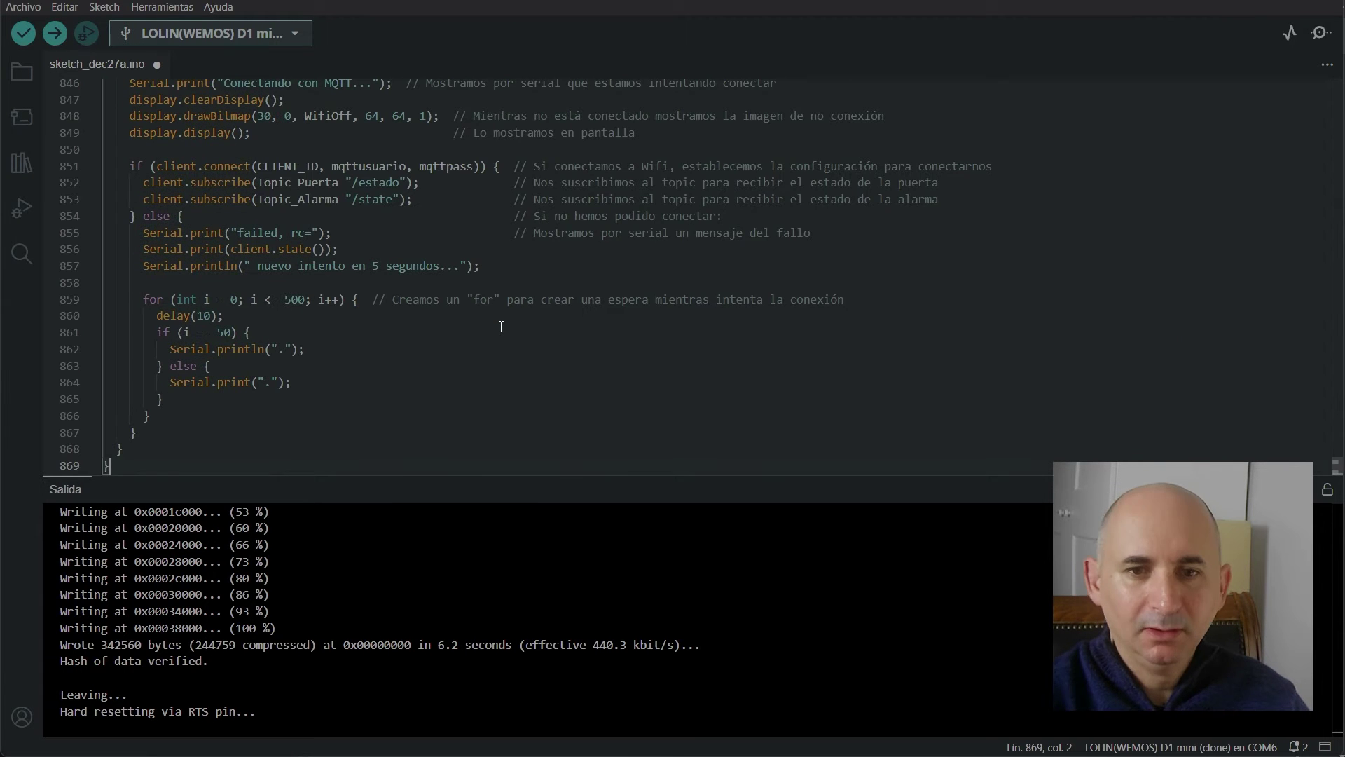
pyautogui.moveTo(1342, 468); pyautogui.dragTo(1321, 81)
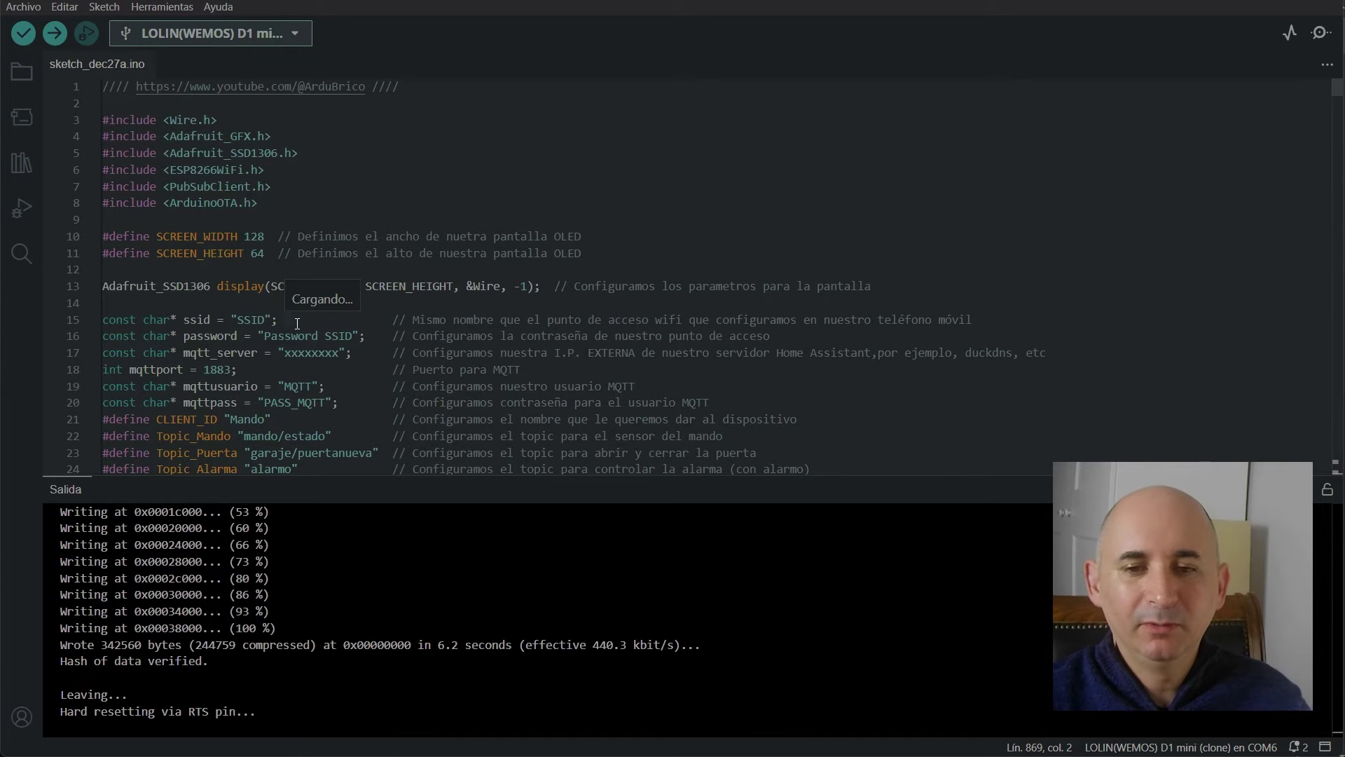
# - Review the MQTT server address placeholder and the new Topic_Alarma definition set to alarmo
pyautogui.click(305, 353)
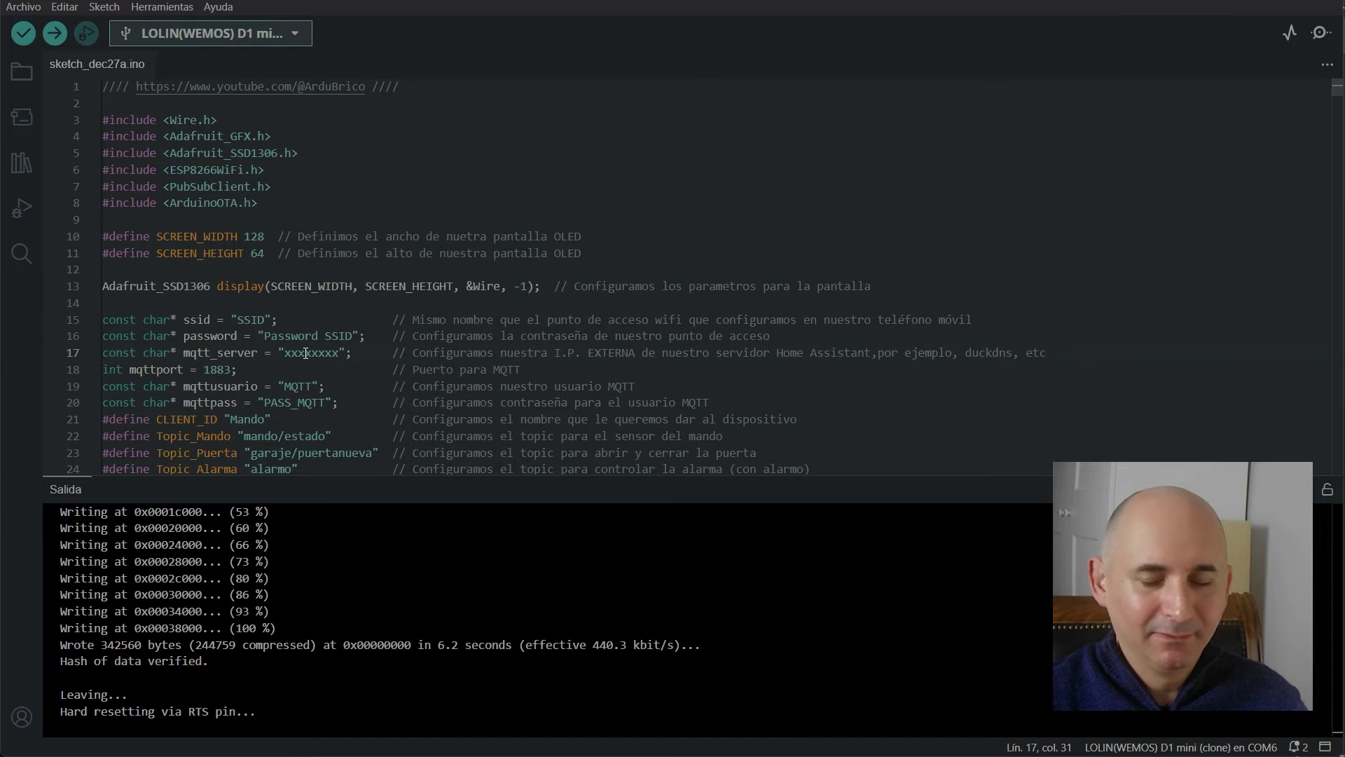
pyautogui.scroll(-2, 346, 385)
pyautogui.click(313, 359)
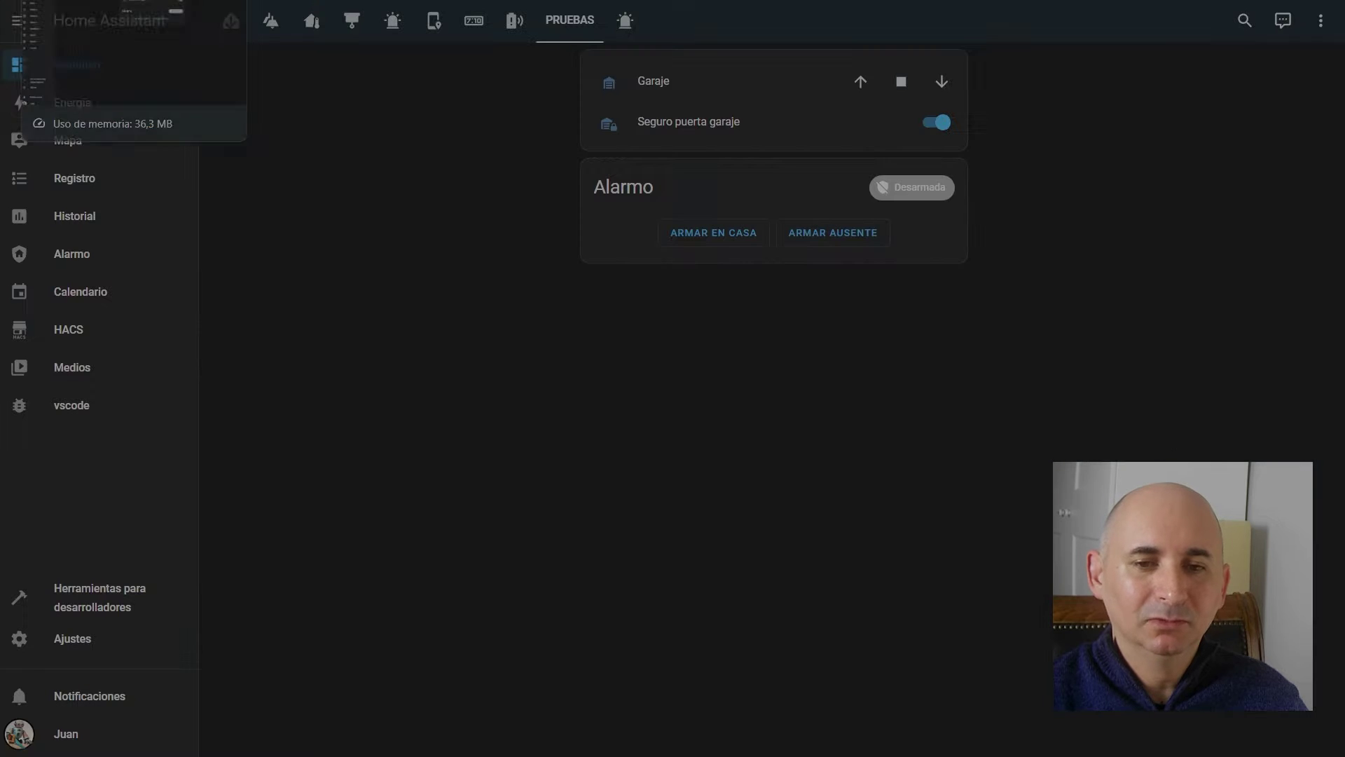
# - Check that Alarmo's MQTT settings use the alarmo/state, alarmo/event and alarmo/command topics, then close them
pyautogui.click(78, 262)
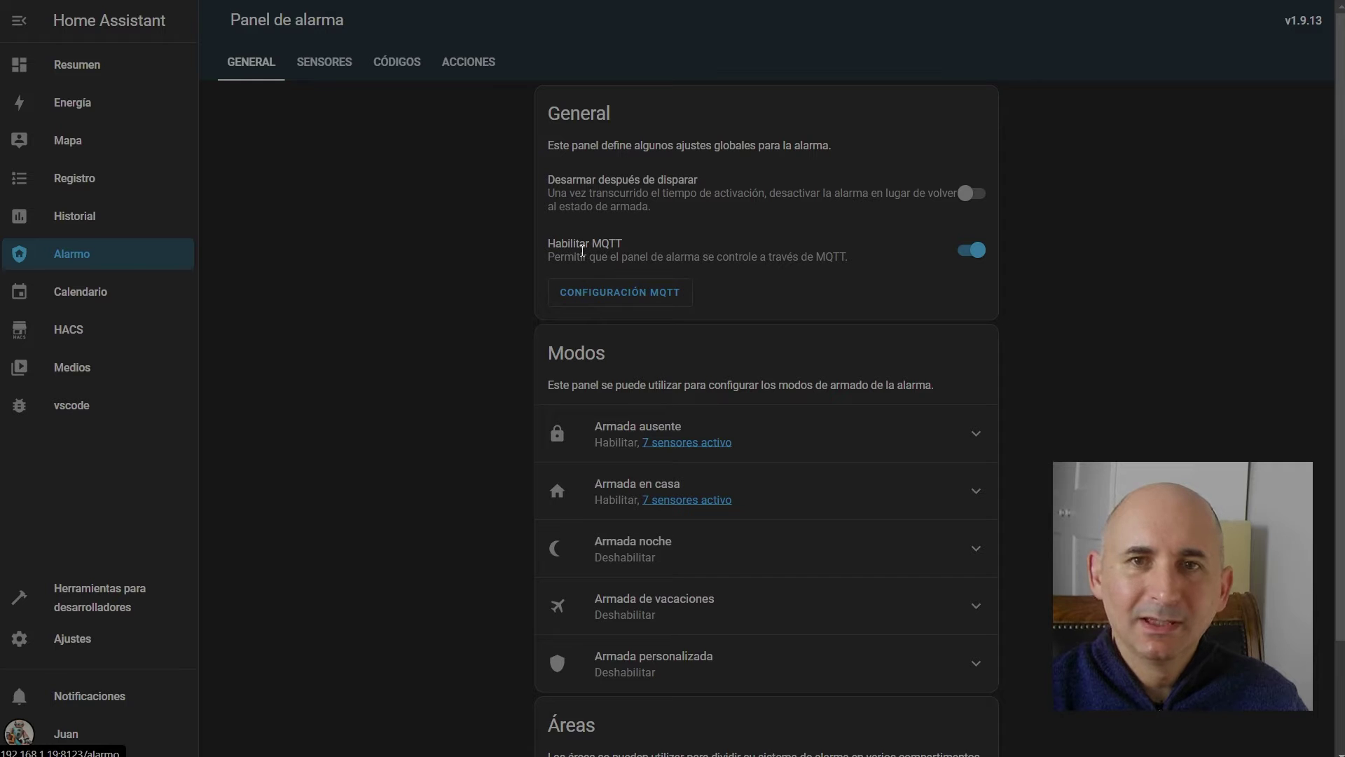
pyautogui.click(595, 294)
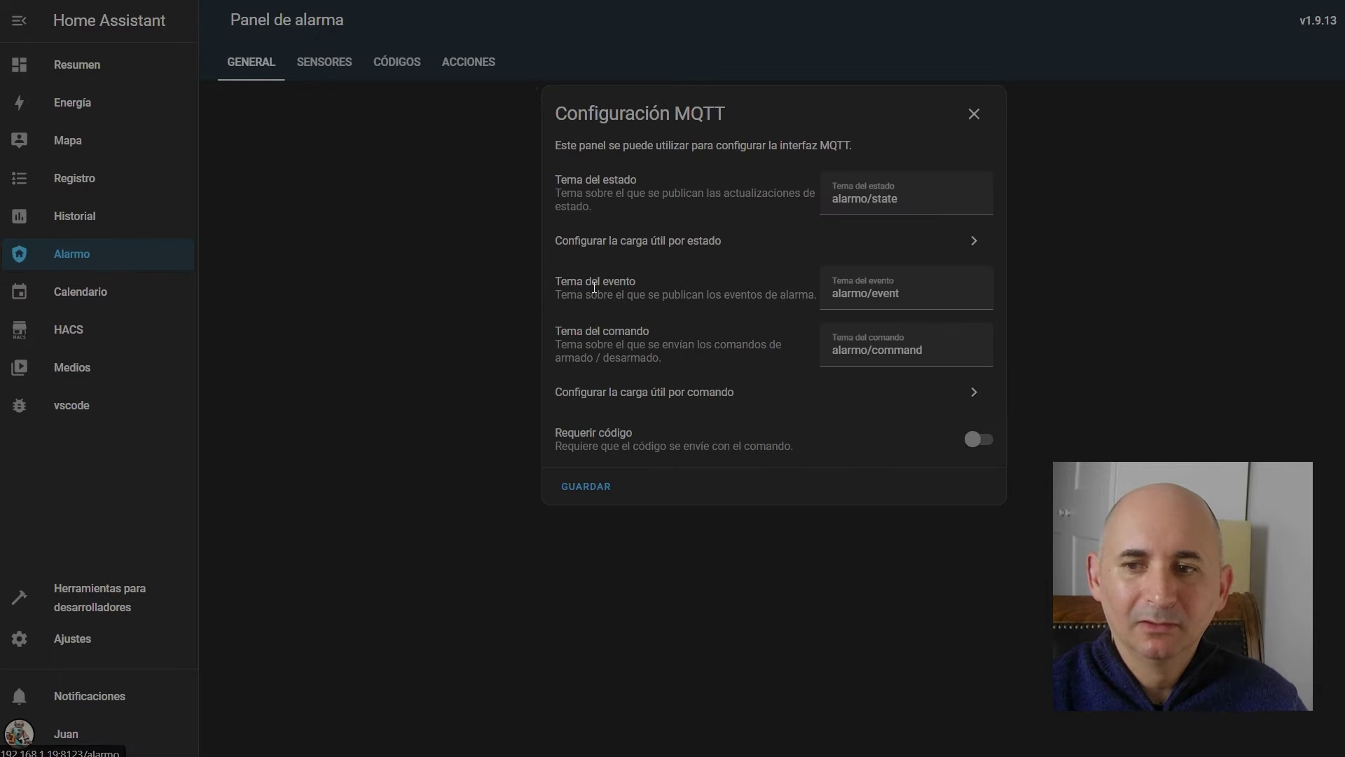
pyautogui.click(295, 78)
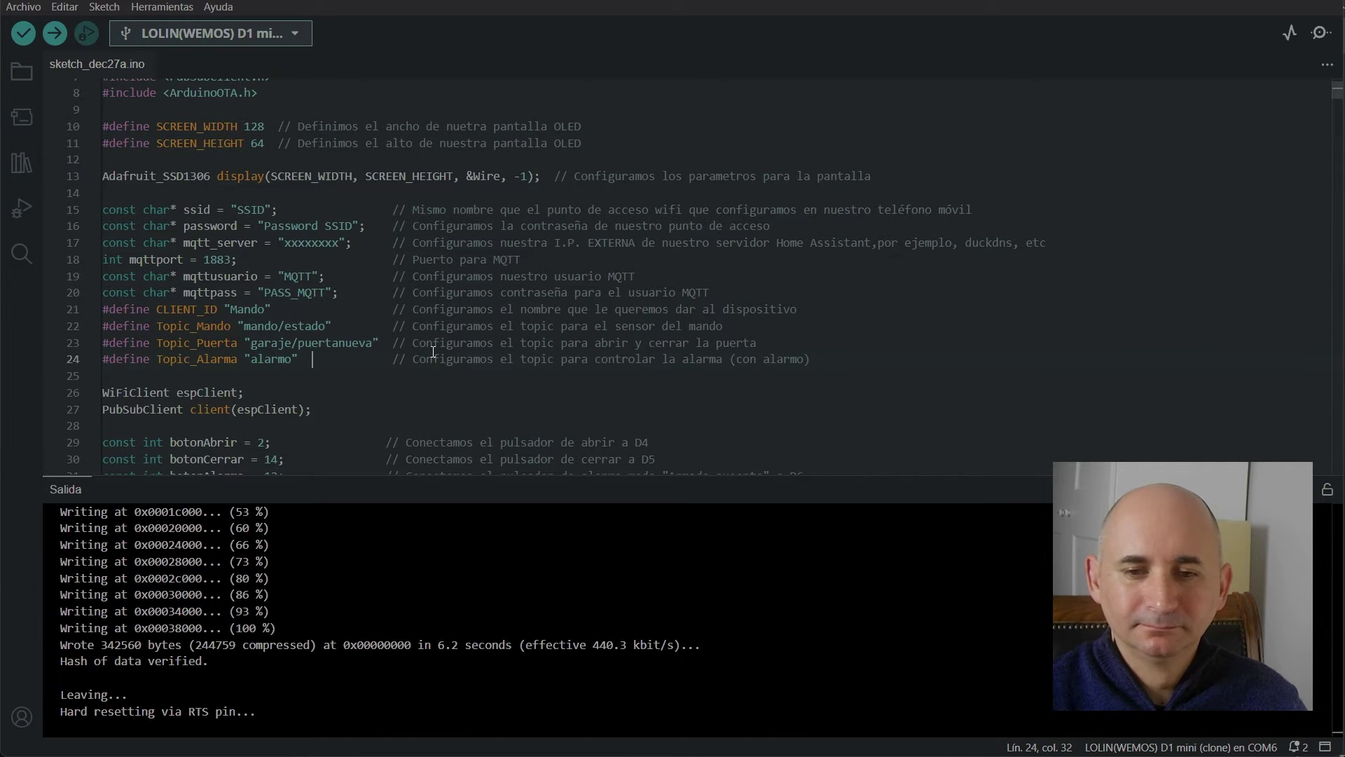
# - Review the alarmo-topic sketch and flash it to the LOLIN(WEMOS) D1 mini
pyautogui.scroll(-1, 433, 352)
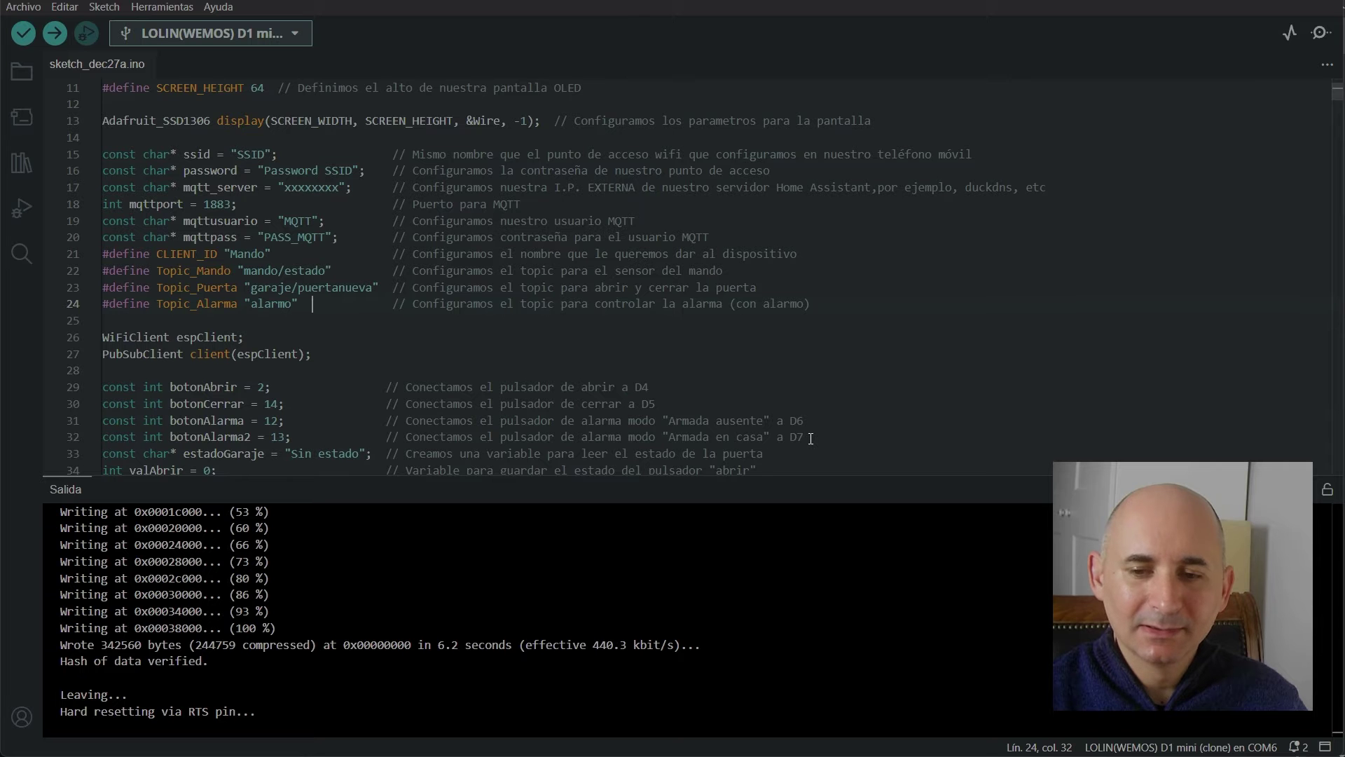
pyautogui.scroll(-5, 811, 438)
pyautogui.click(56, 33)
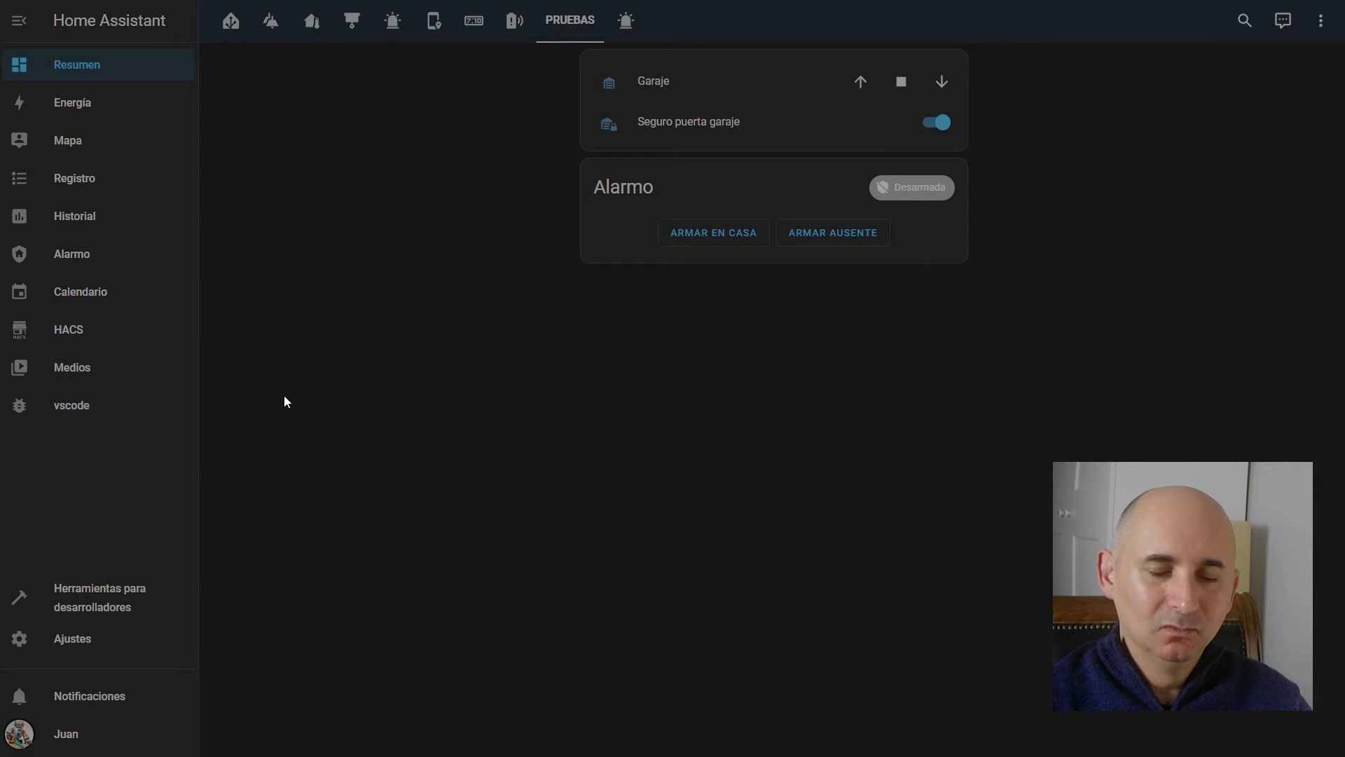
# - Find the sensor: section of mqtt.yaml in VS Code and copy GitHub's Configuration.yaml sensor snippet
pyautogui.click(73, 410)
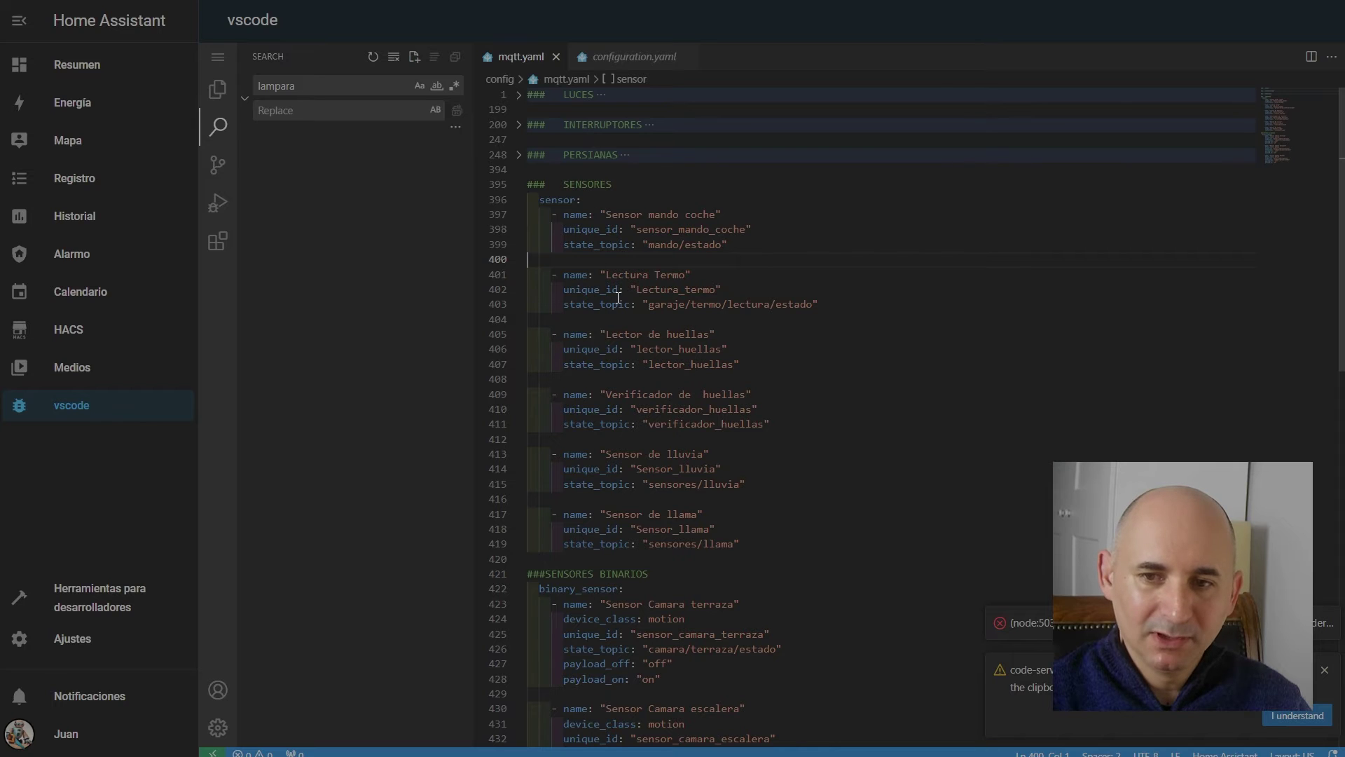
pyautogui.moveTo(582, 196); pyautogui.dragTo(534, 199)
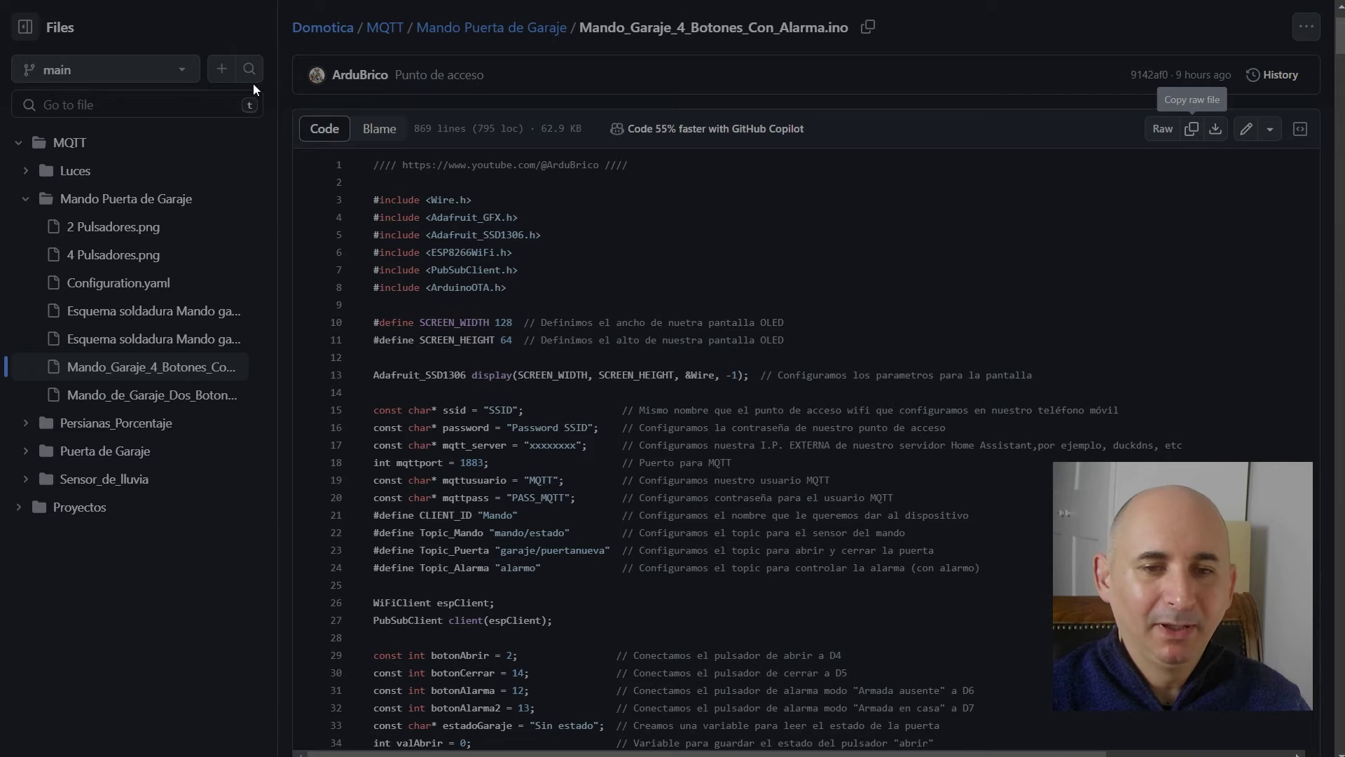
pyautogui.click(101, 289)
pyautogui.doubleClick(550, 217)
pyautogui.hotkey('ctrl', 'a')
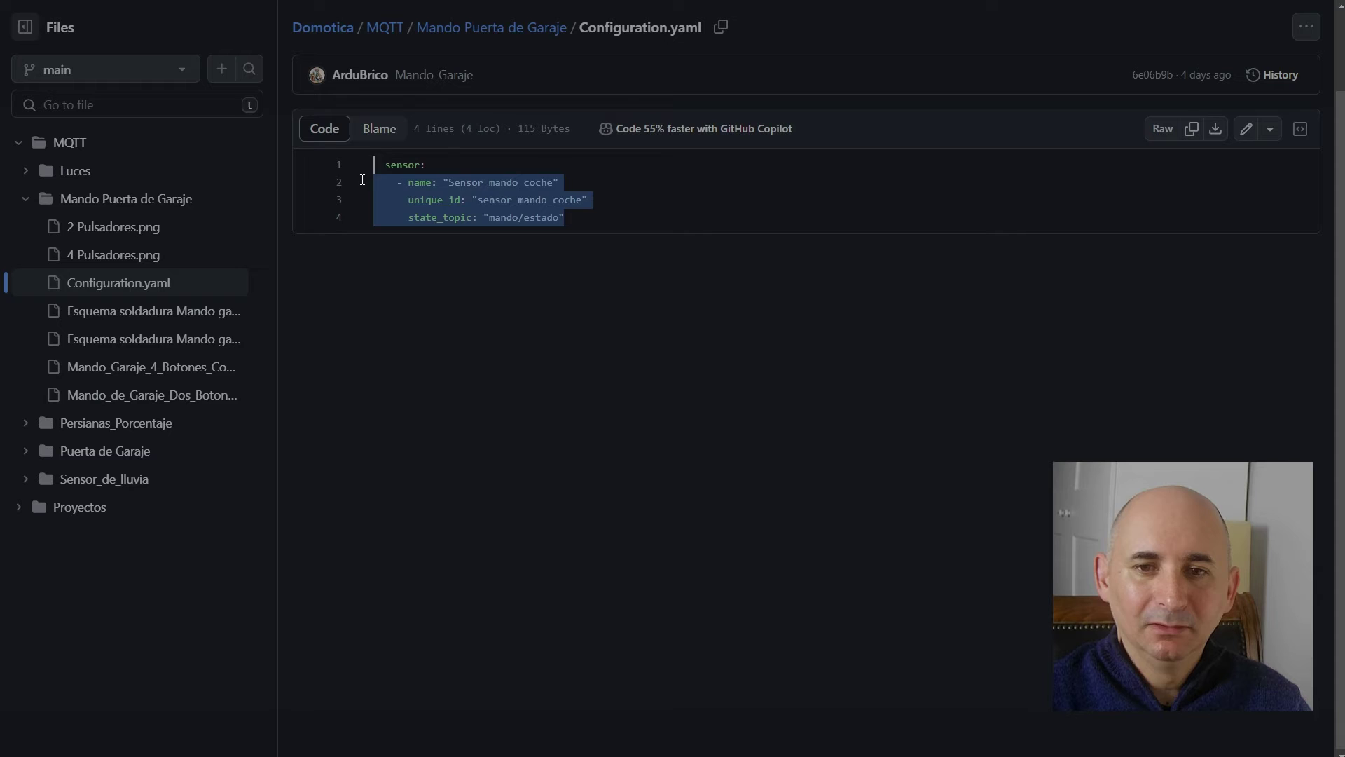
pyautogui.click(1052, 119)
pyautogui.click(1194, 127)
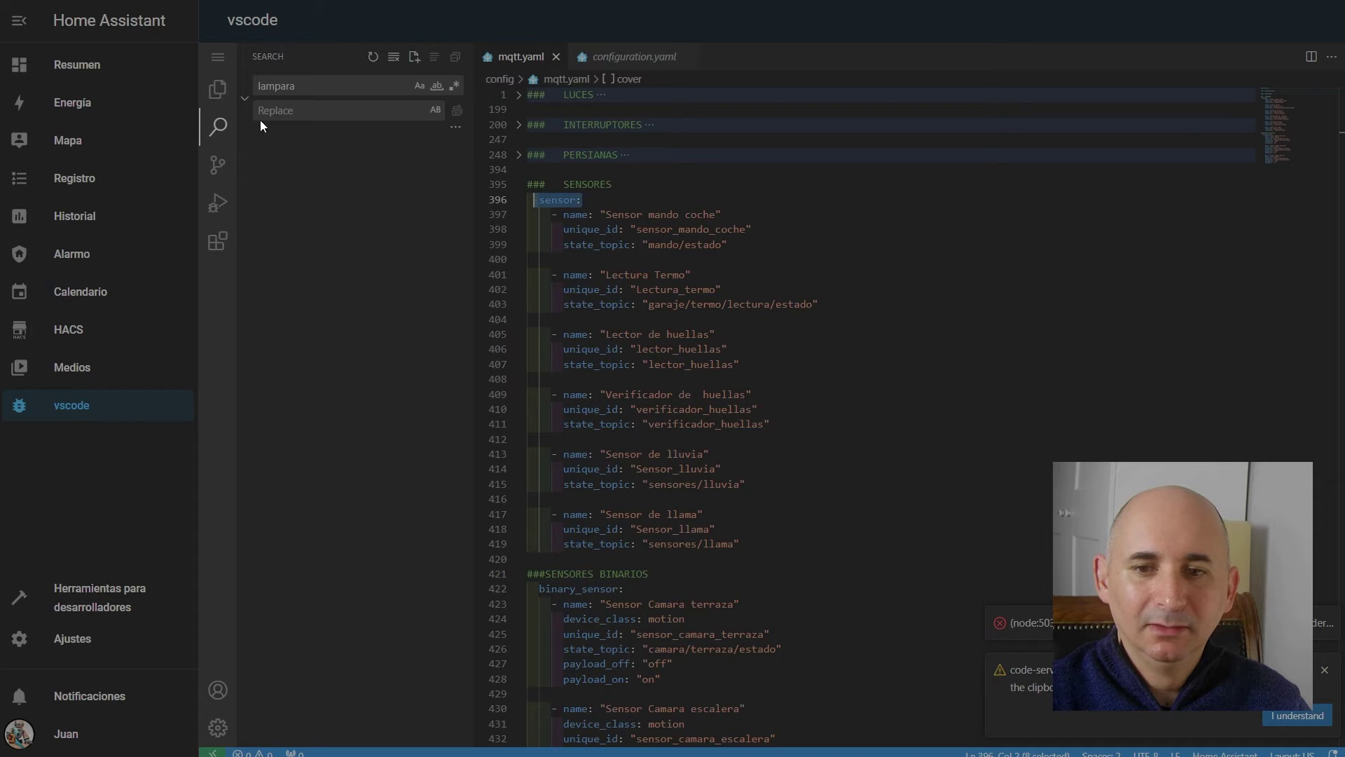
# - Review the Sensor mando coche name and unique_id lines under sensor: in mqtt.yaml
pyautogui.moveTo(729, 245); pyautogui.dragTo(541, 229)
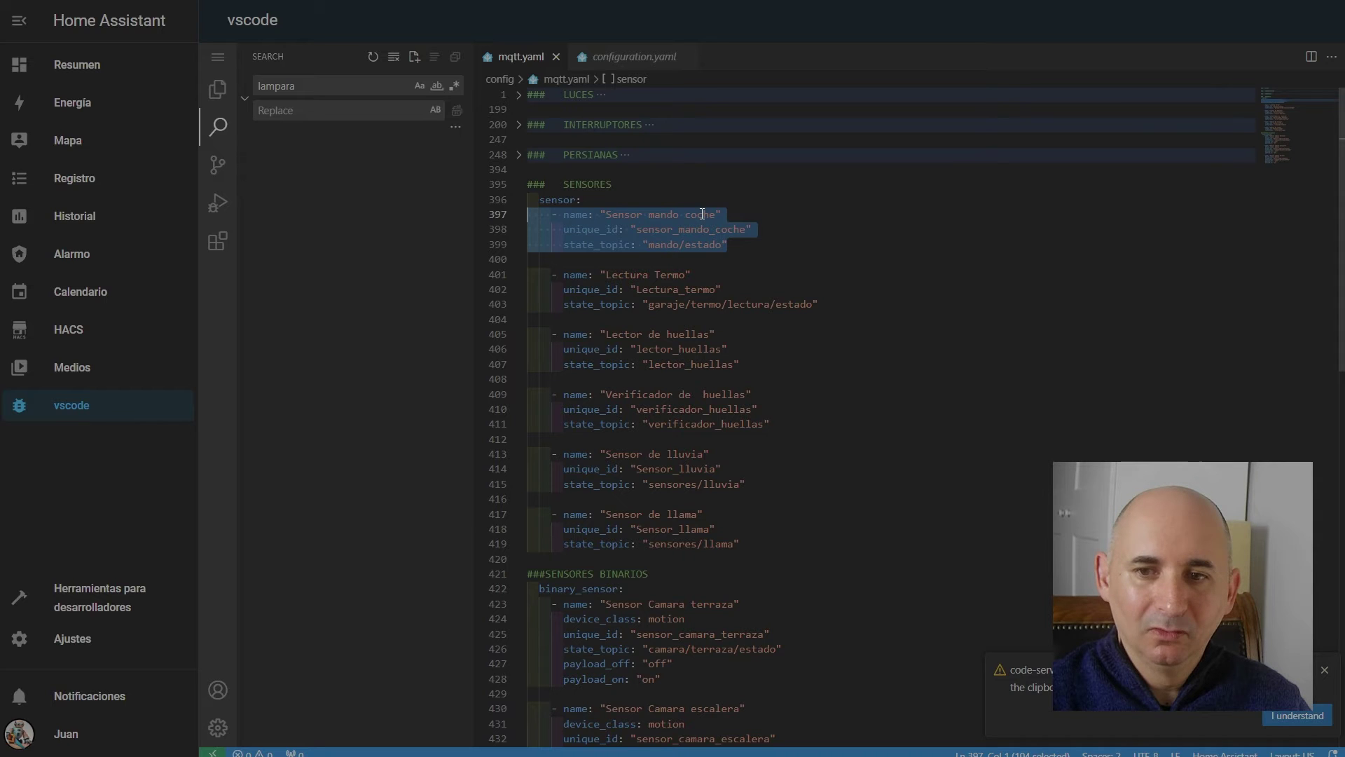
pyautogui.click(623, 214)
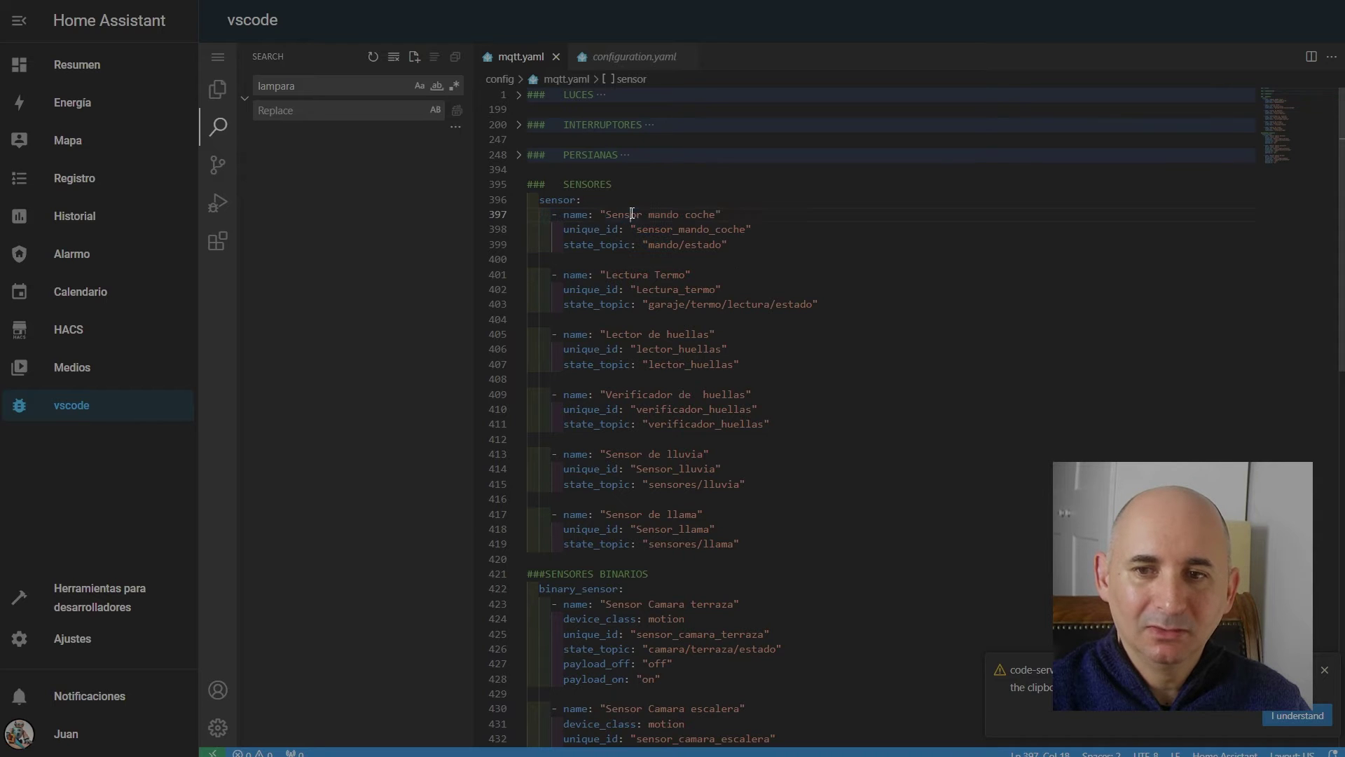
pyautogui.click(727, 229)
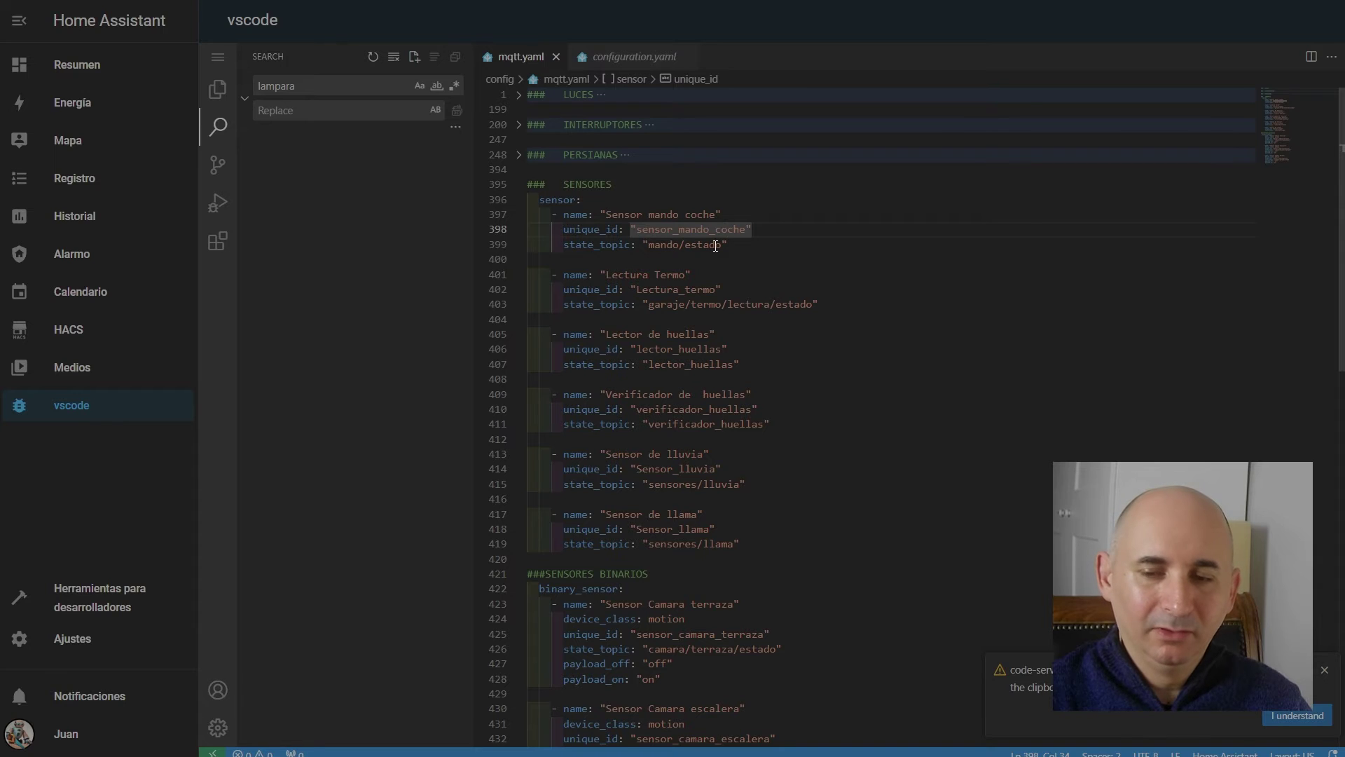
pyautogui.click(590, 200)
pyautogui.hotkey('shift', 'Home')
pyautogui.hotkey('shift', 'Home')
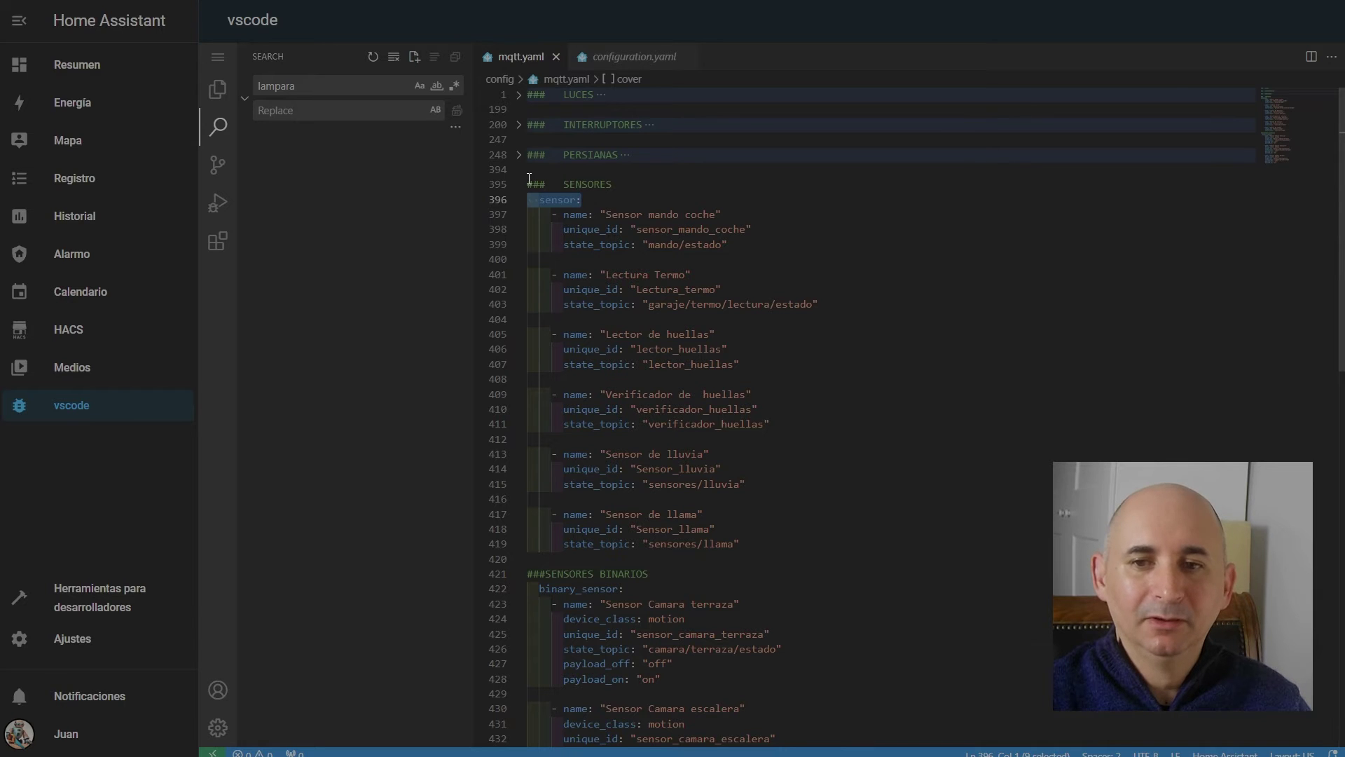
# - Reload the manually configured MQTT entities from Developer Tools' YAML page, then go to Ajustes
pyautogui.click(84, 608)
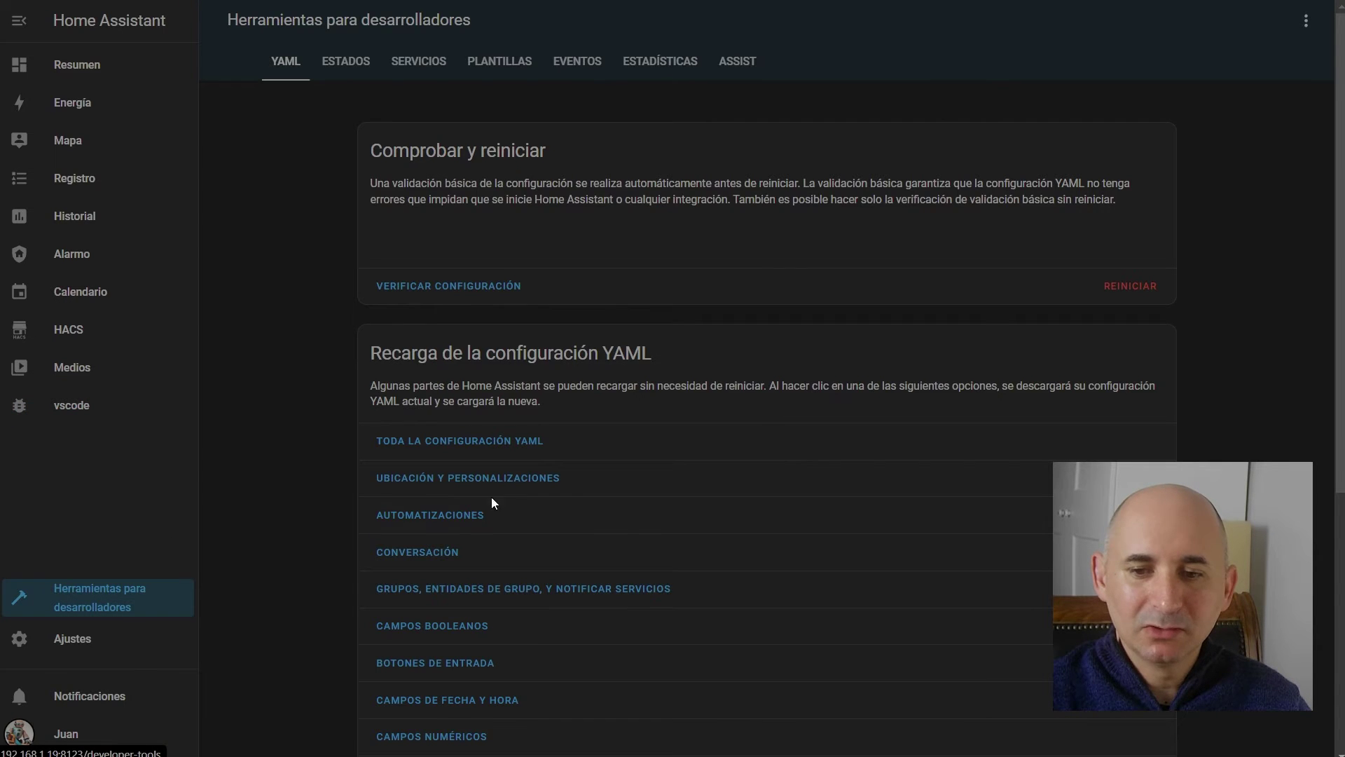
pyautogui.scroll(-3, 533, 494)
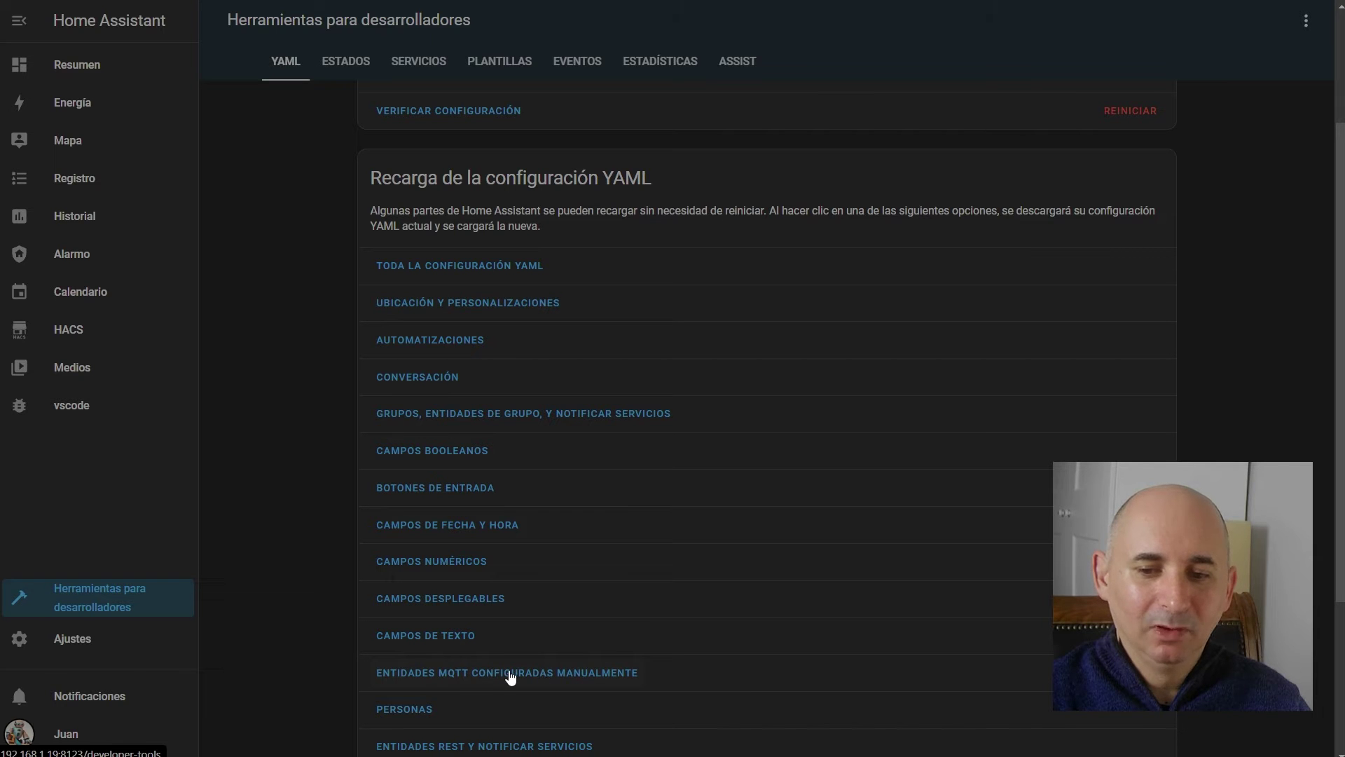
pyautogui.click(509, 672)
pyautogui.scroll(3, 292, 273)
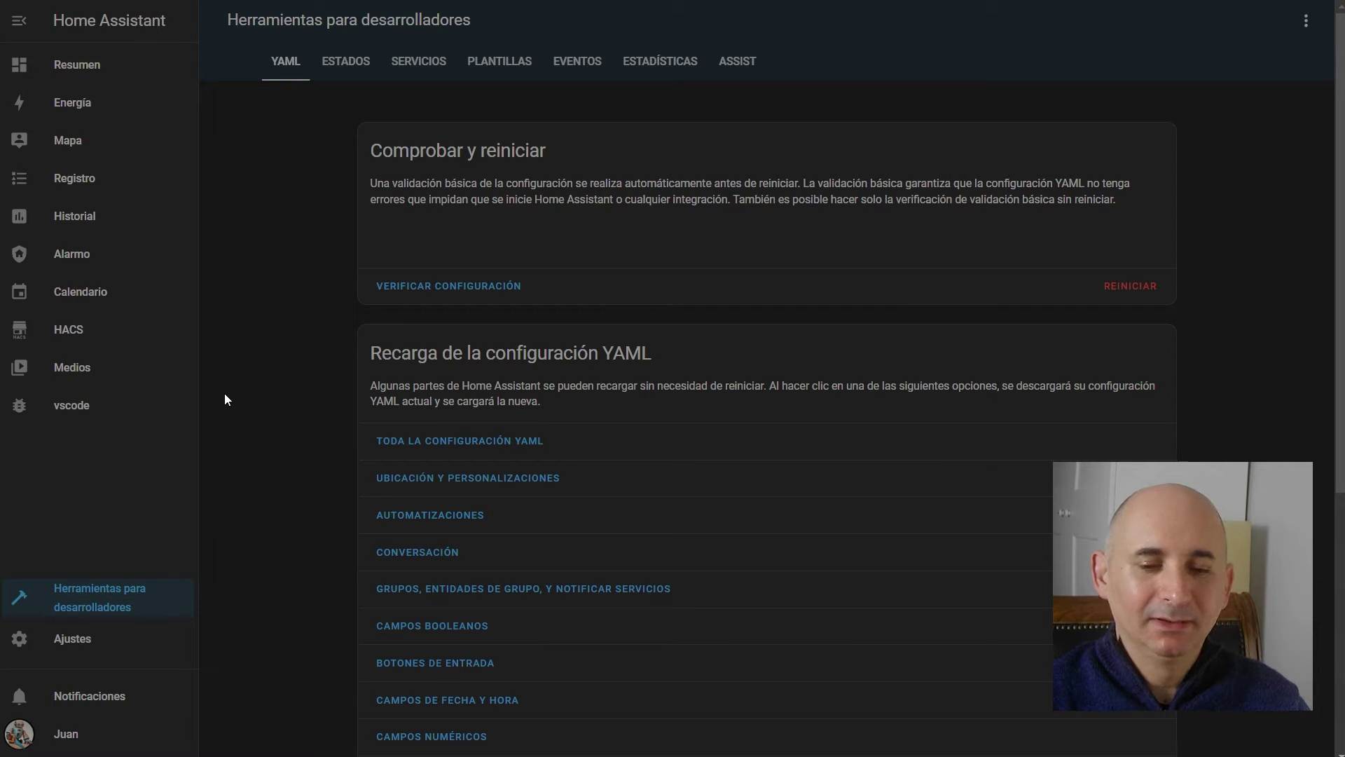
pyautogui.click(77, 641)
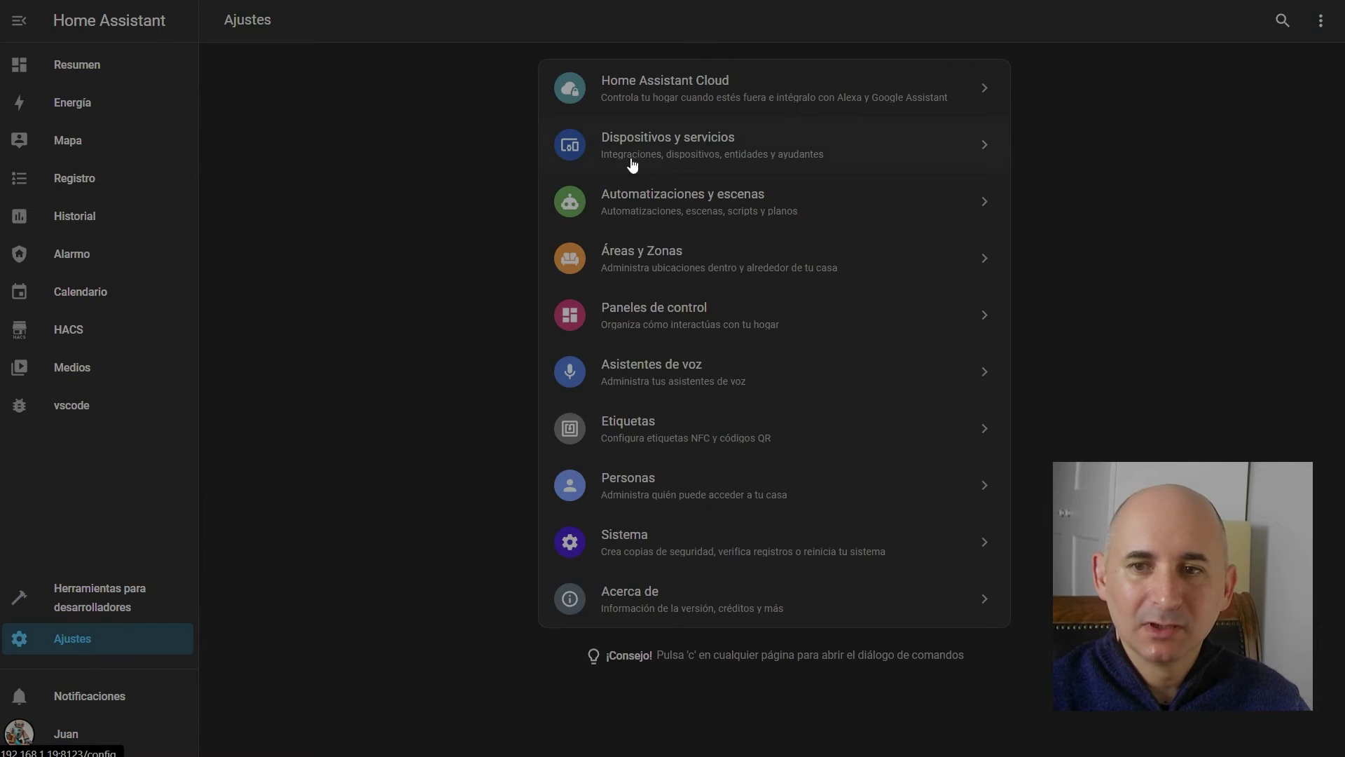
# - Start a new automation triggered when Sensor mando coche changes from Off to Abrir On
pyautogui.click(669, 195)
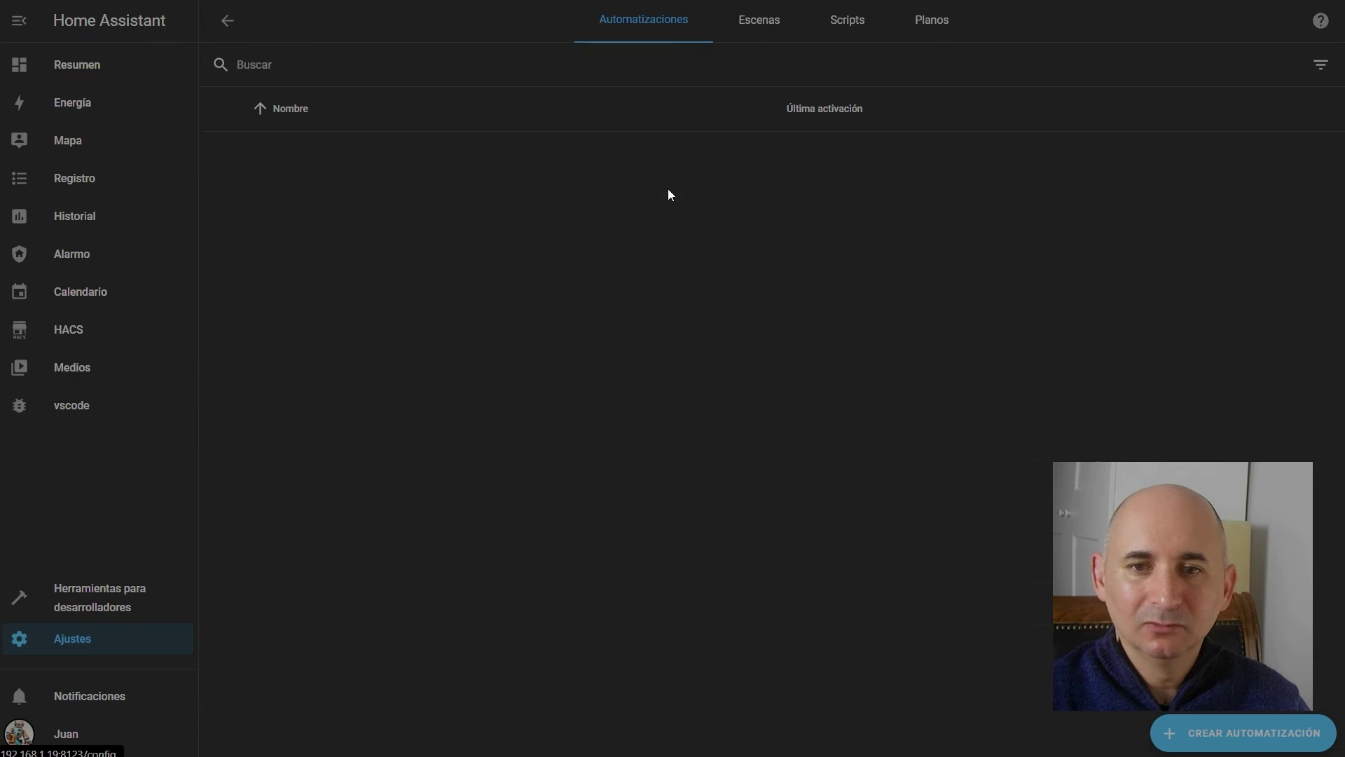
pyautogui.click(1252, 733)
pyautogui.click(648, 340)
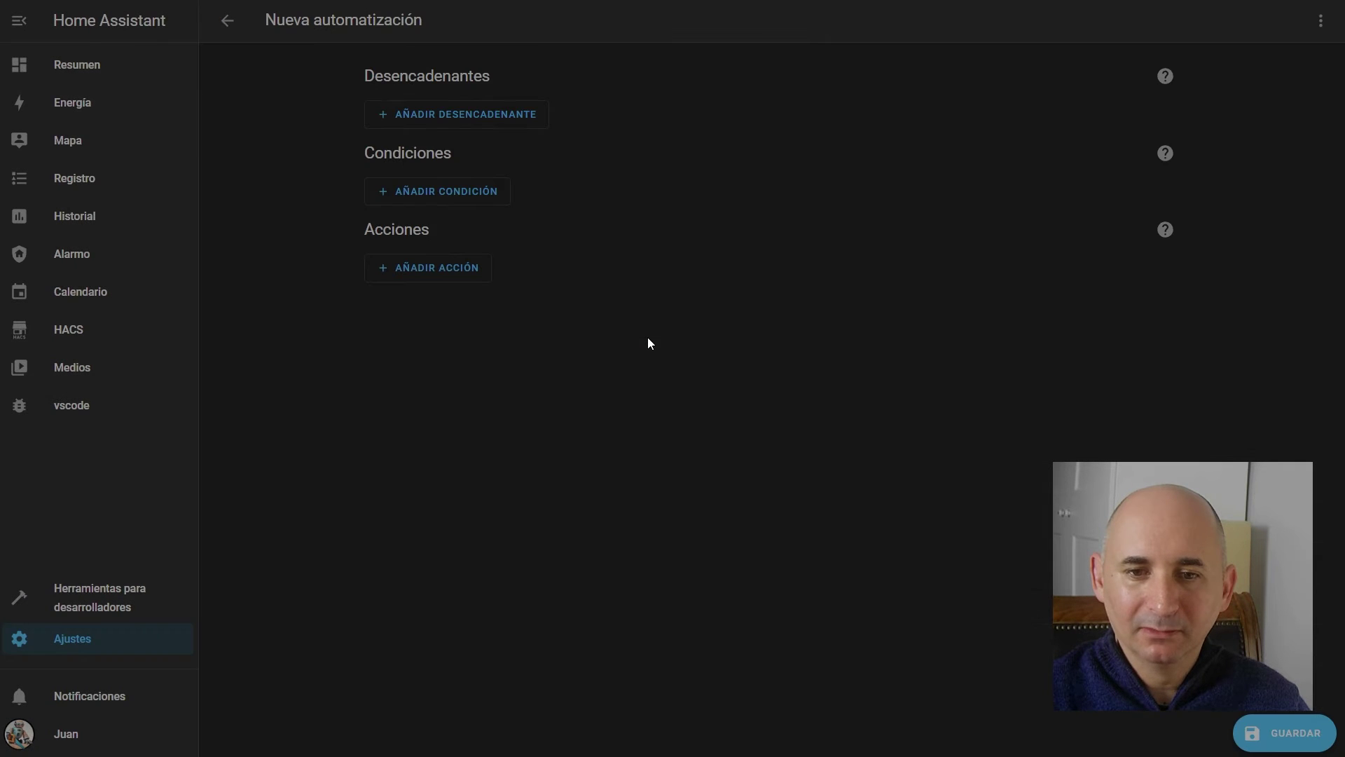
pyautogui.click(487, 116)
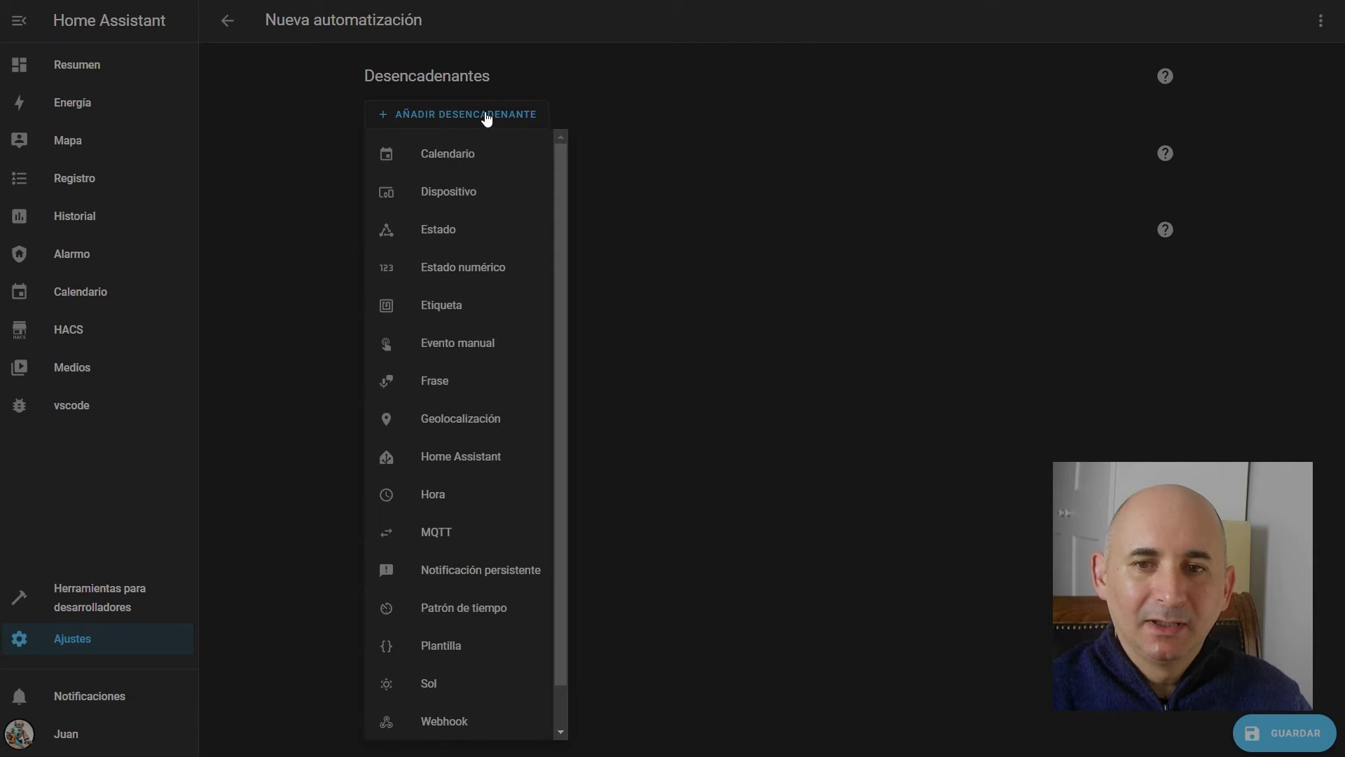
pyautogui.click(453, 228)
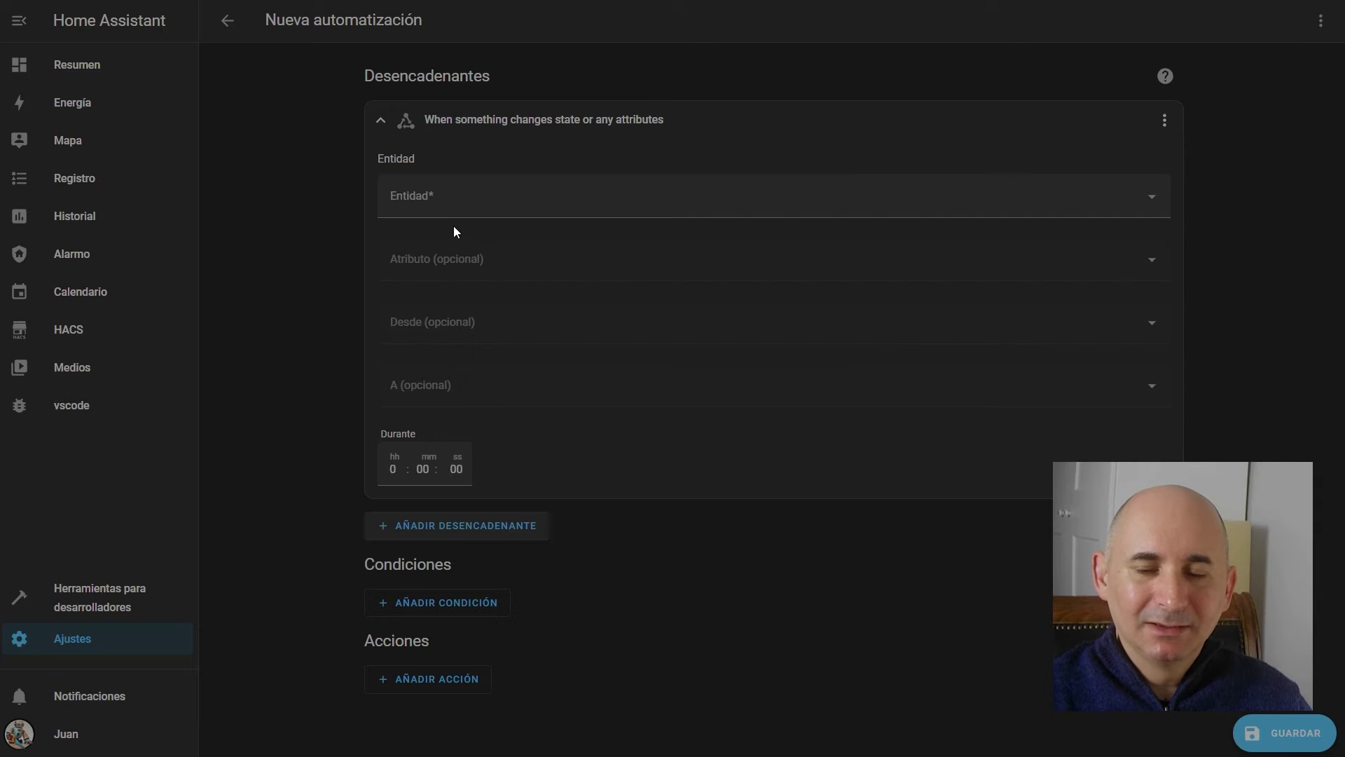
pyautogui.click(512, 196)
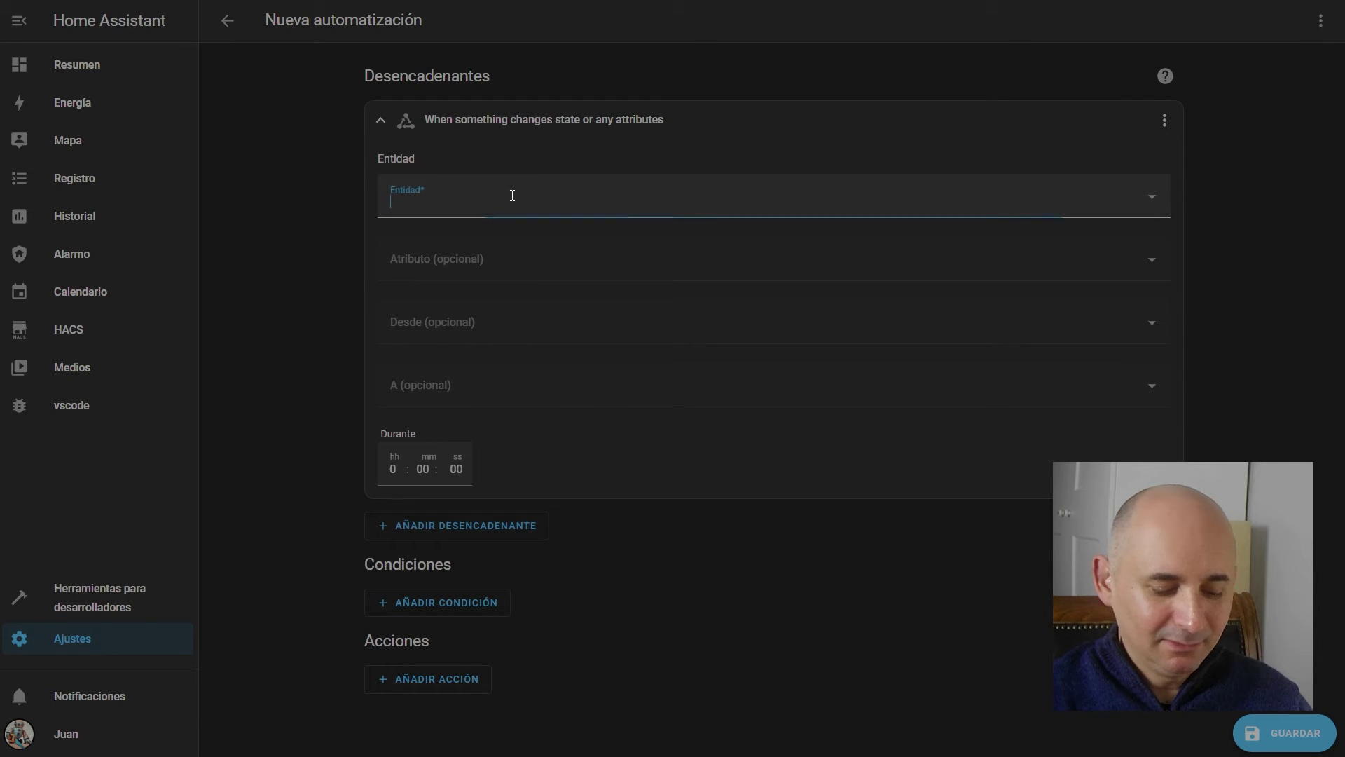
pyautogui.write('mand')
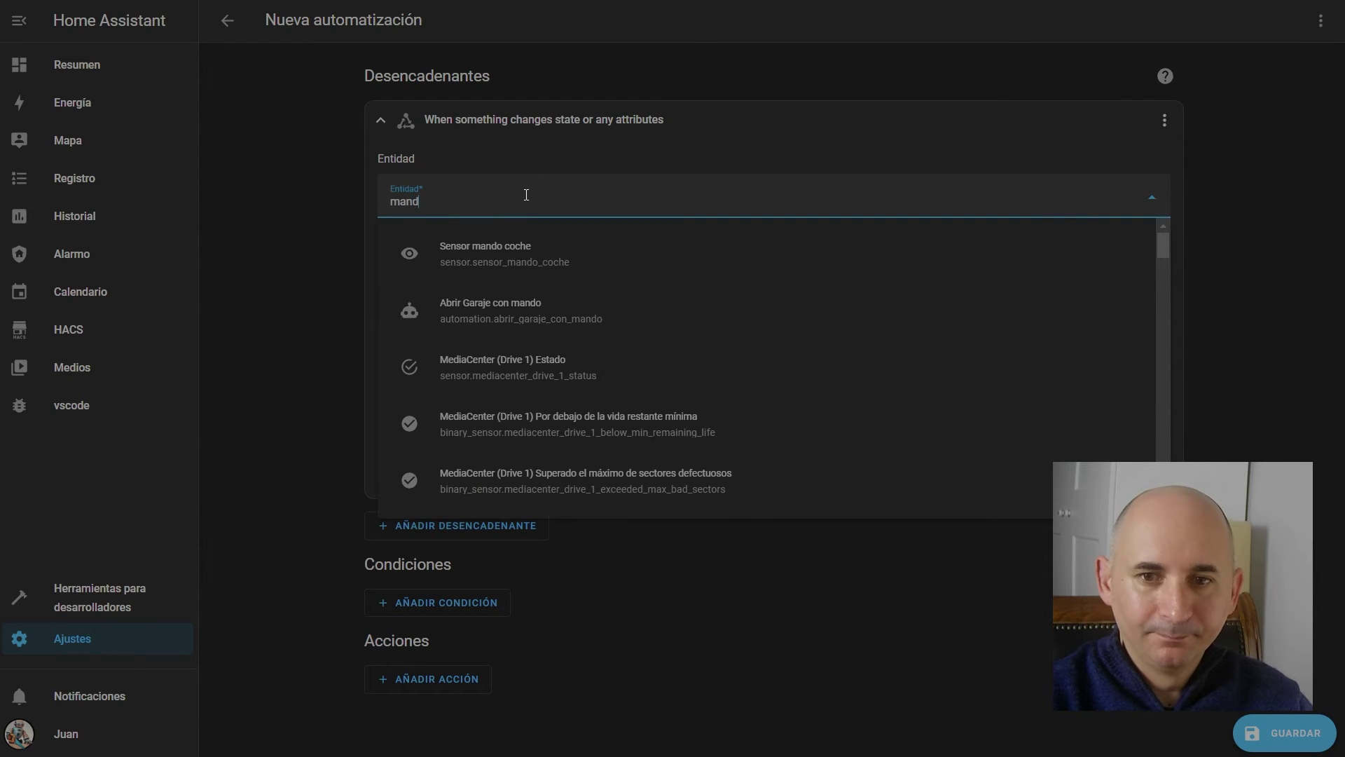
pyautogui.write('o')
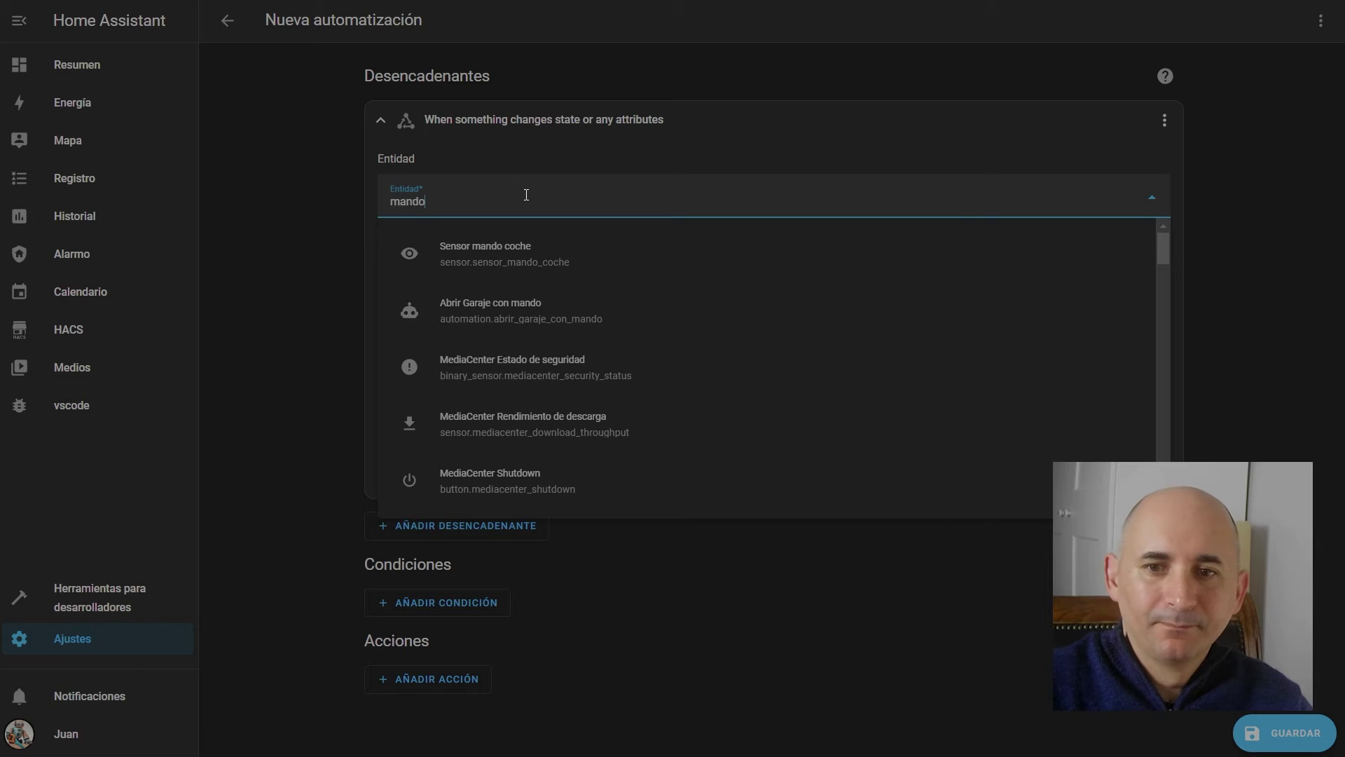
pyautogui.click(506, 261)
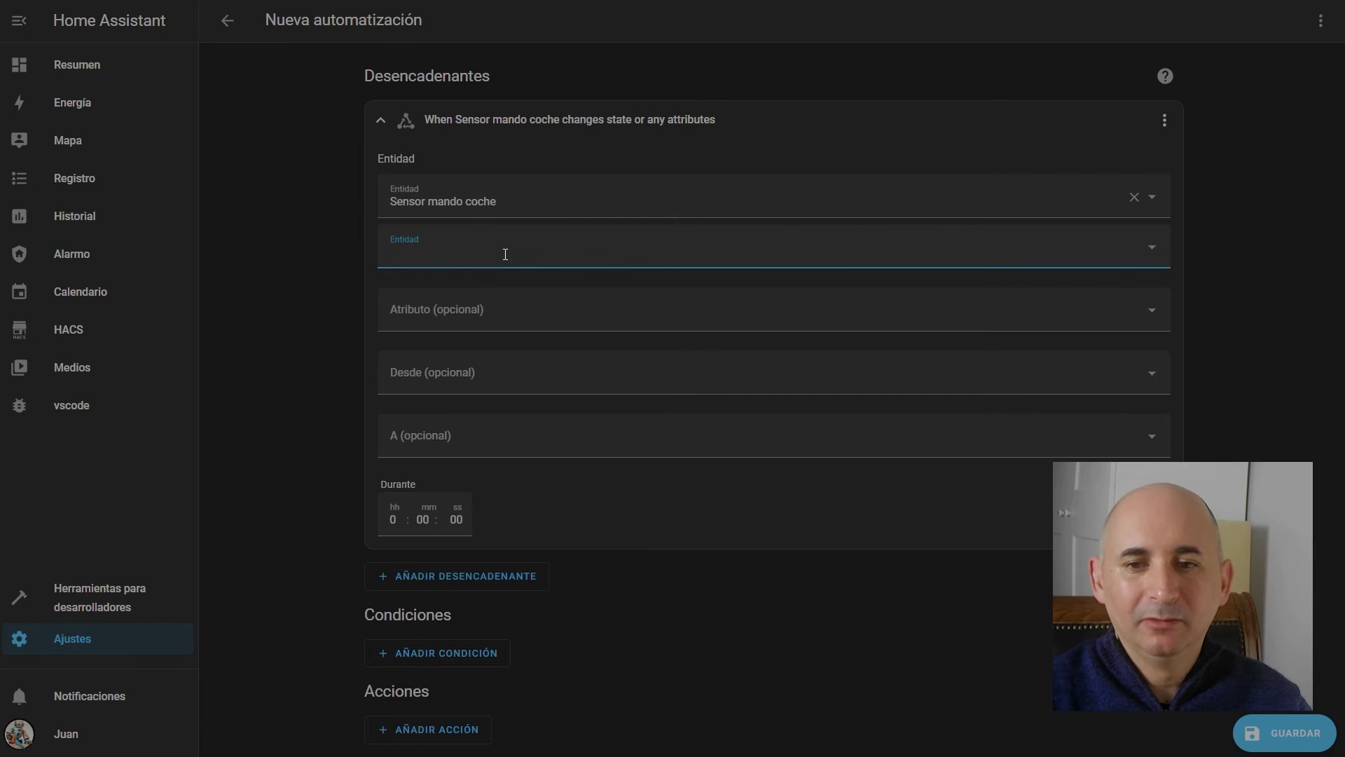
pyautogui.click(508, 378)
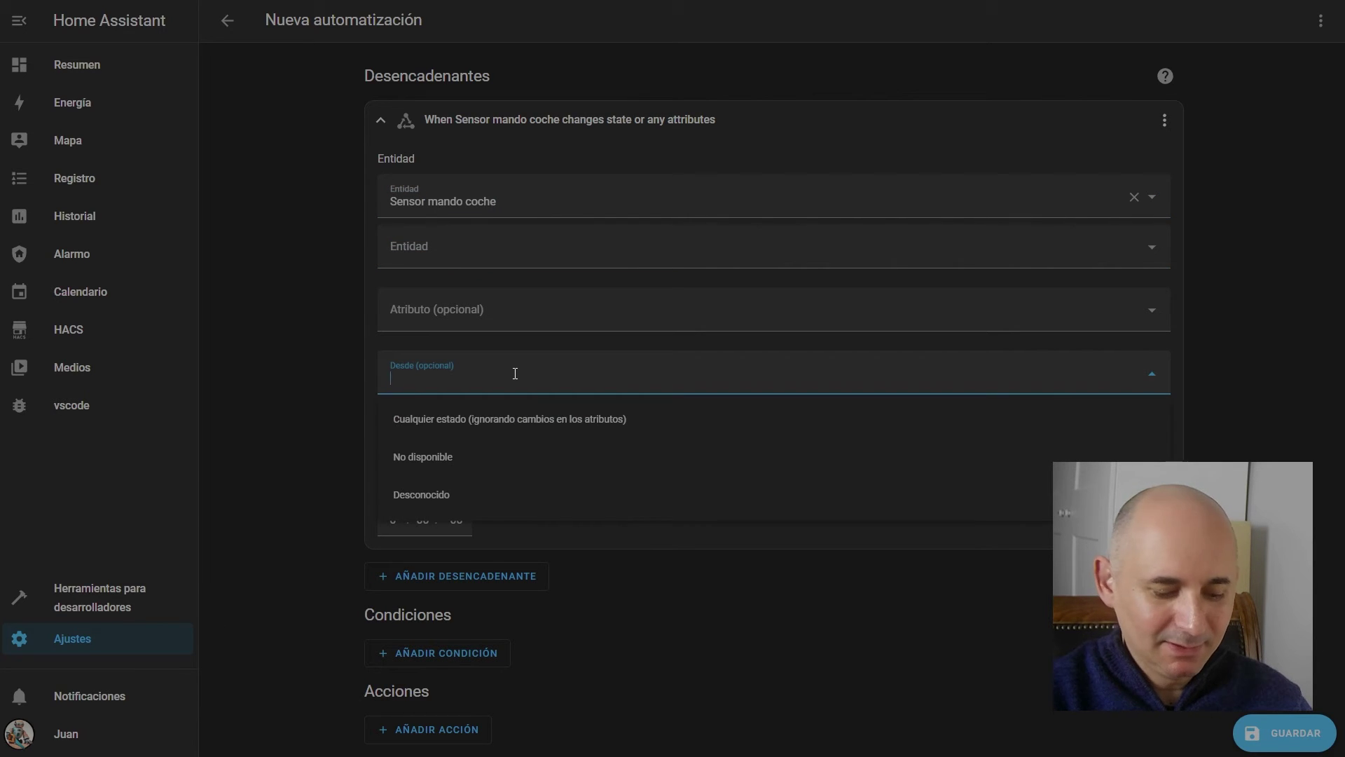
pyautogui.write('Off')
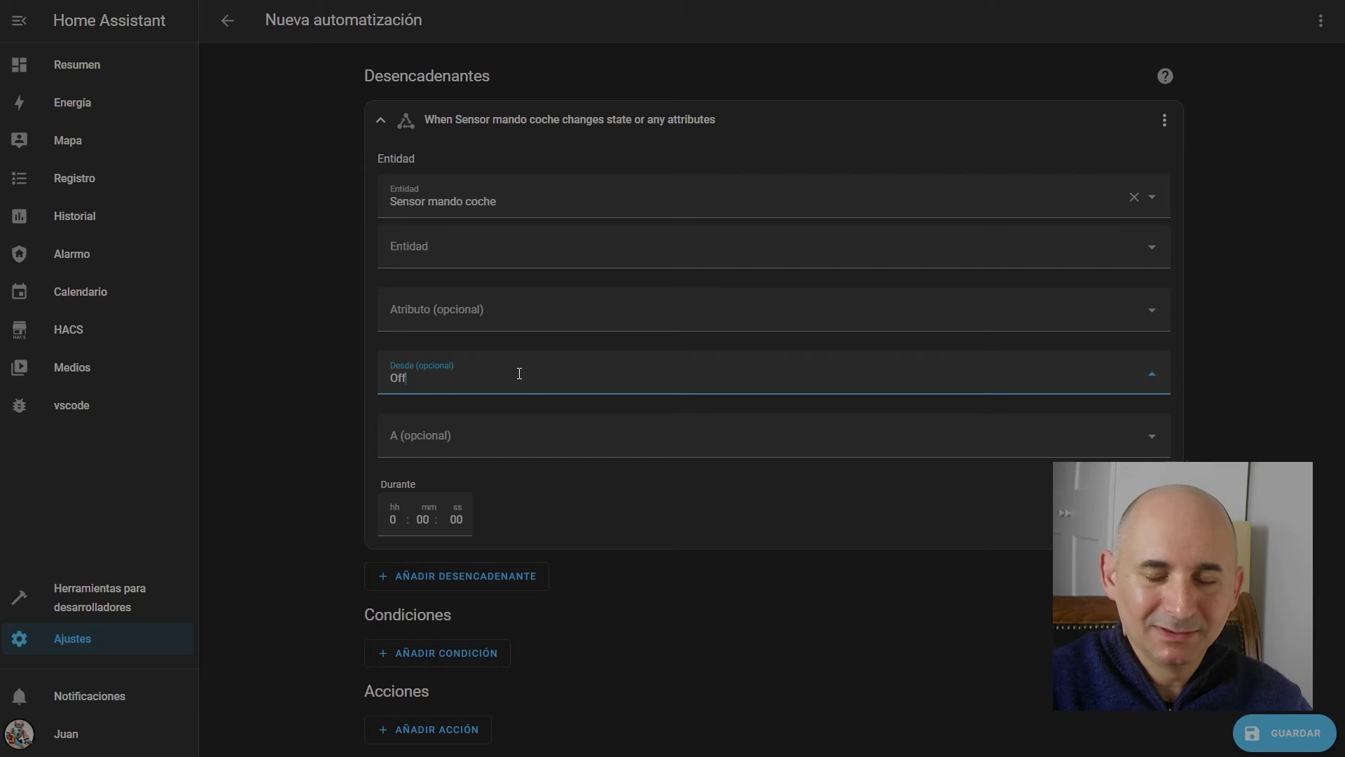
pyautogui.click(501, 444)
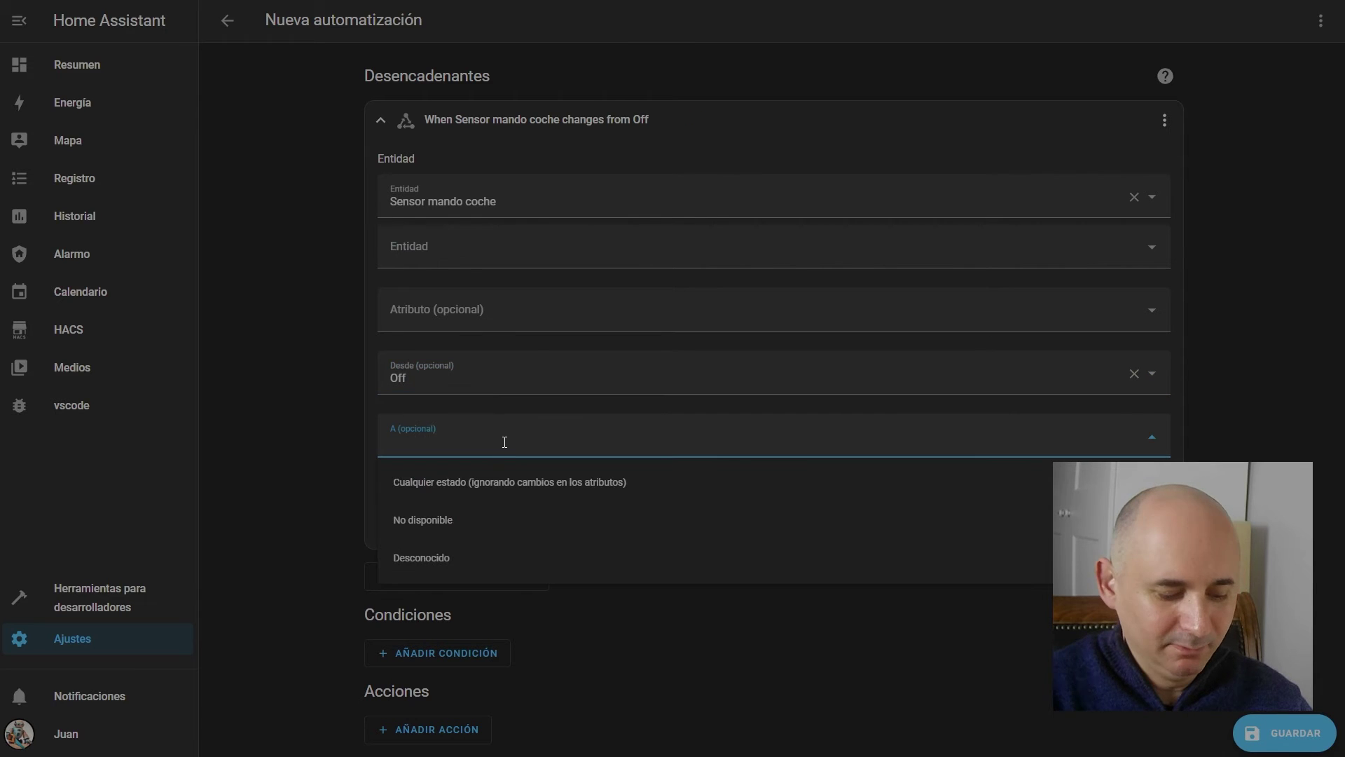
pyautogui.write('Abrir On')
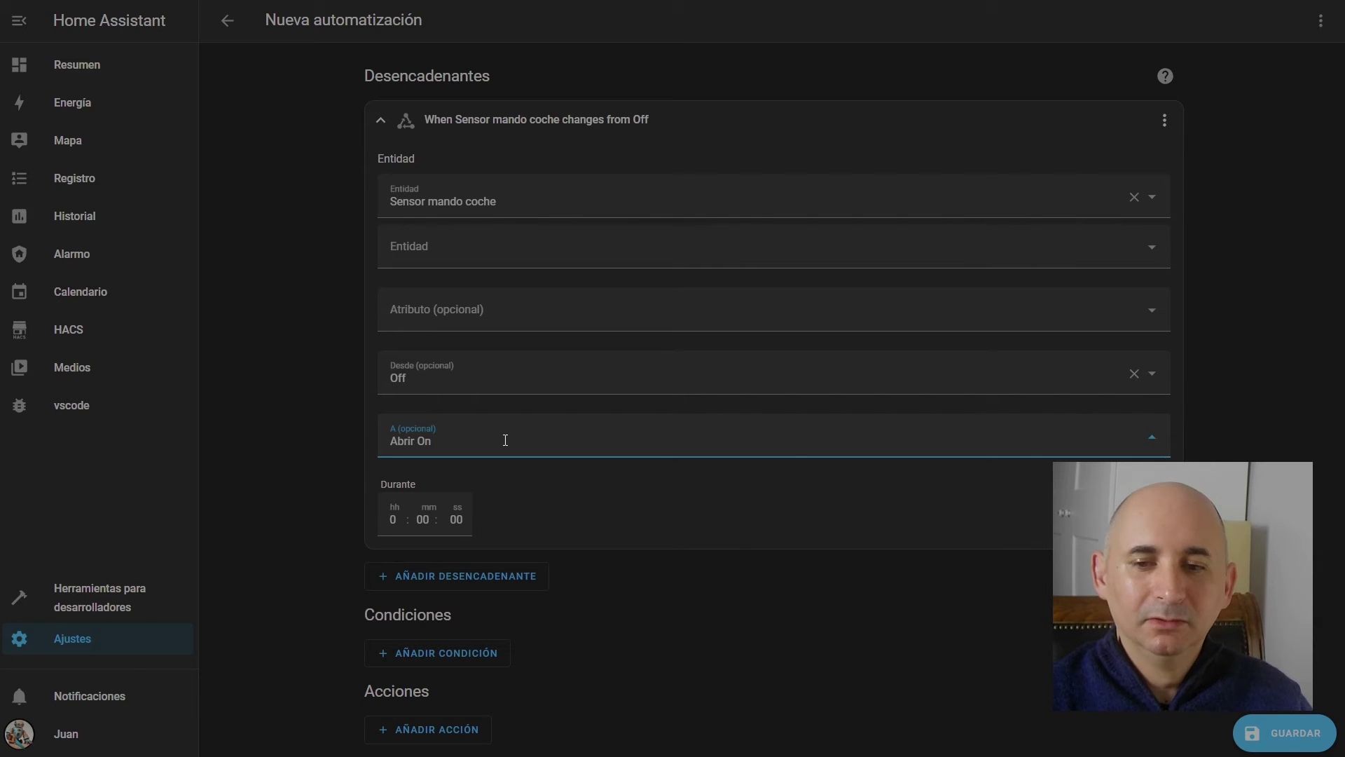
# - Add an Automatización: Apagar action targeting Seguro puerta garaje, then discard the draft and exit
pyautogui.click(452, 729)
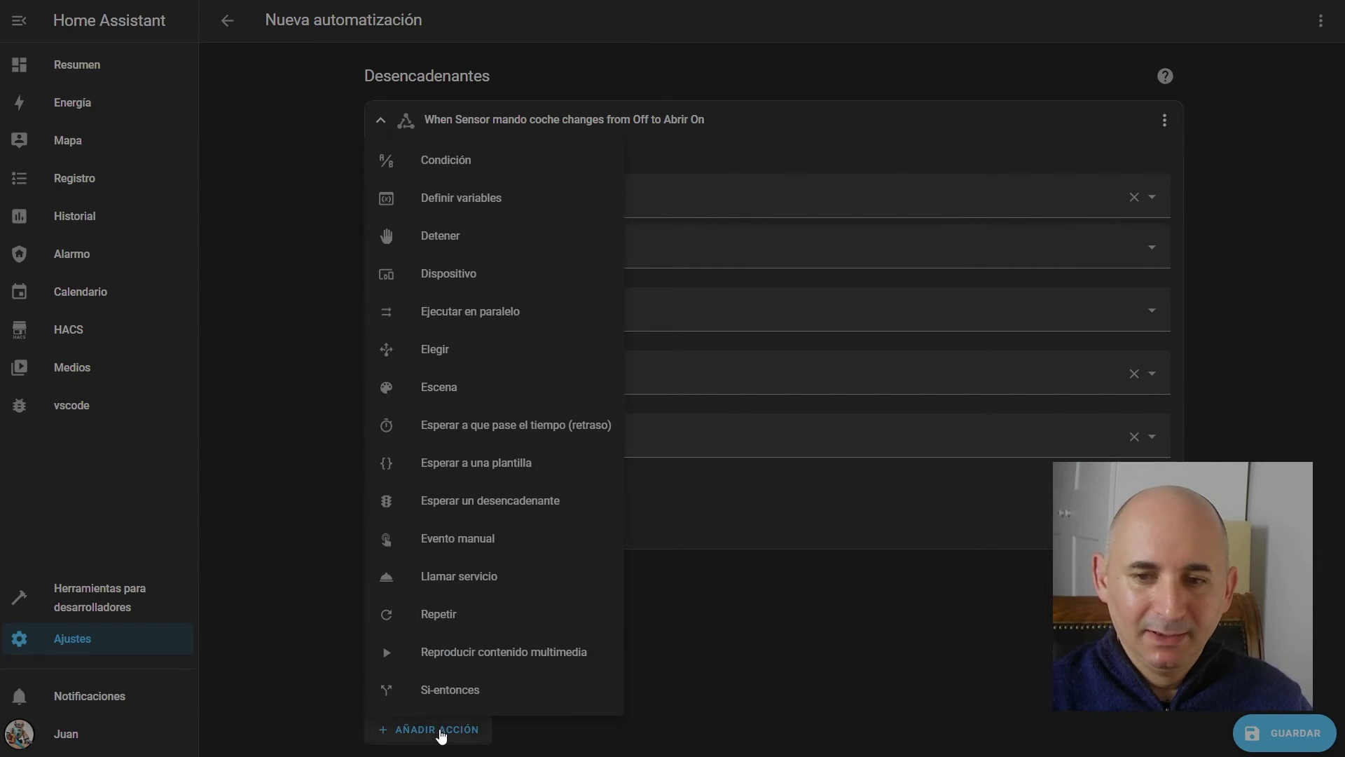
pyautogui.click(485, 575)
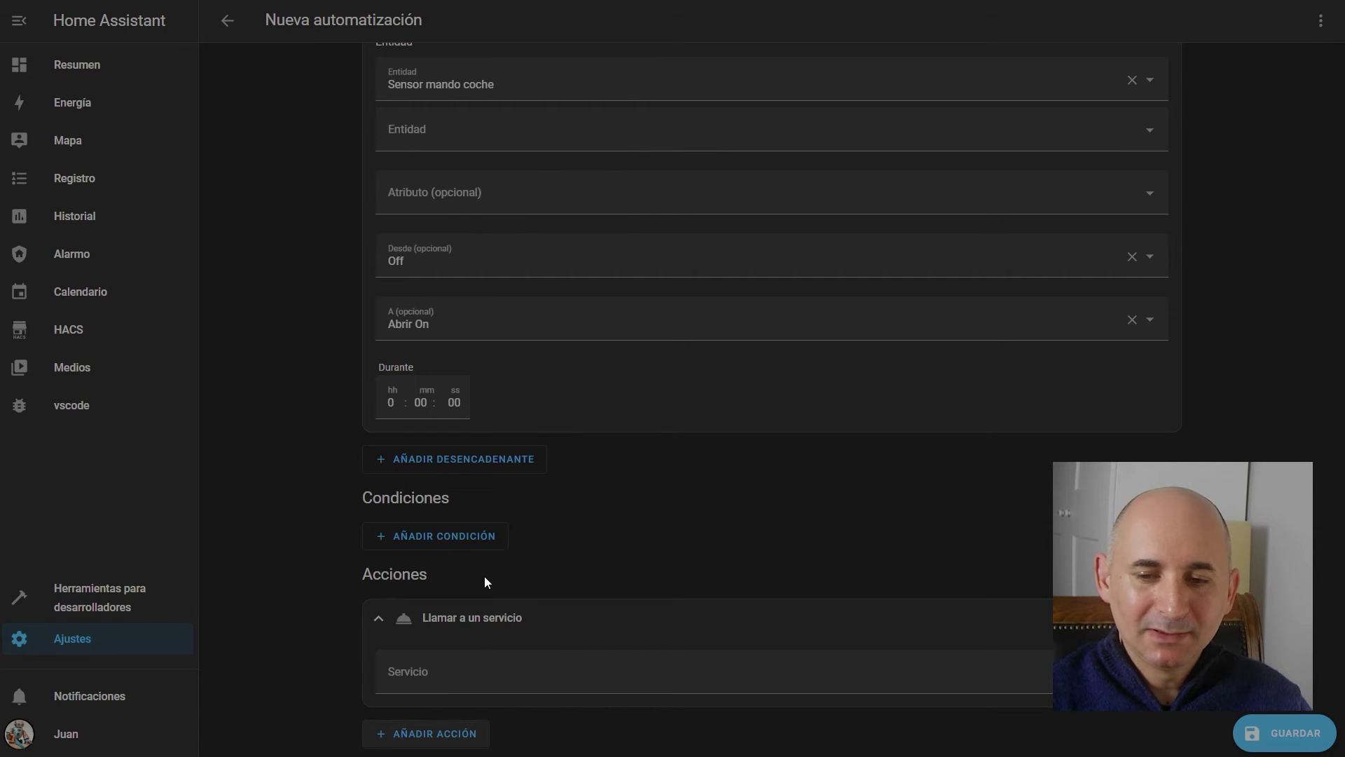
pyautogui.click(484, 671)
pyautogui.write('autom')
pyautogui.click(499, 556)
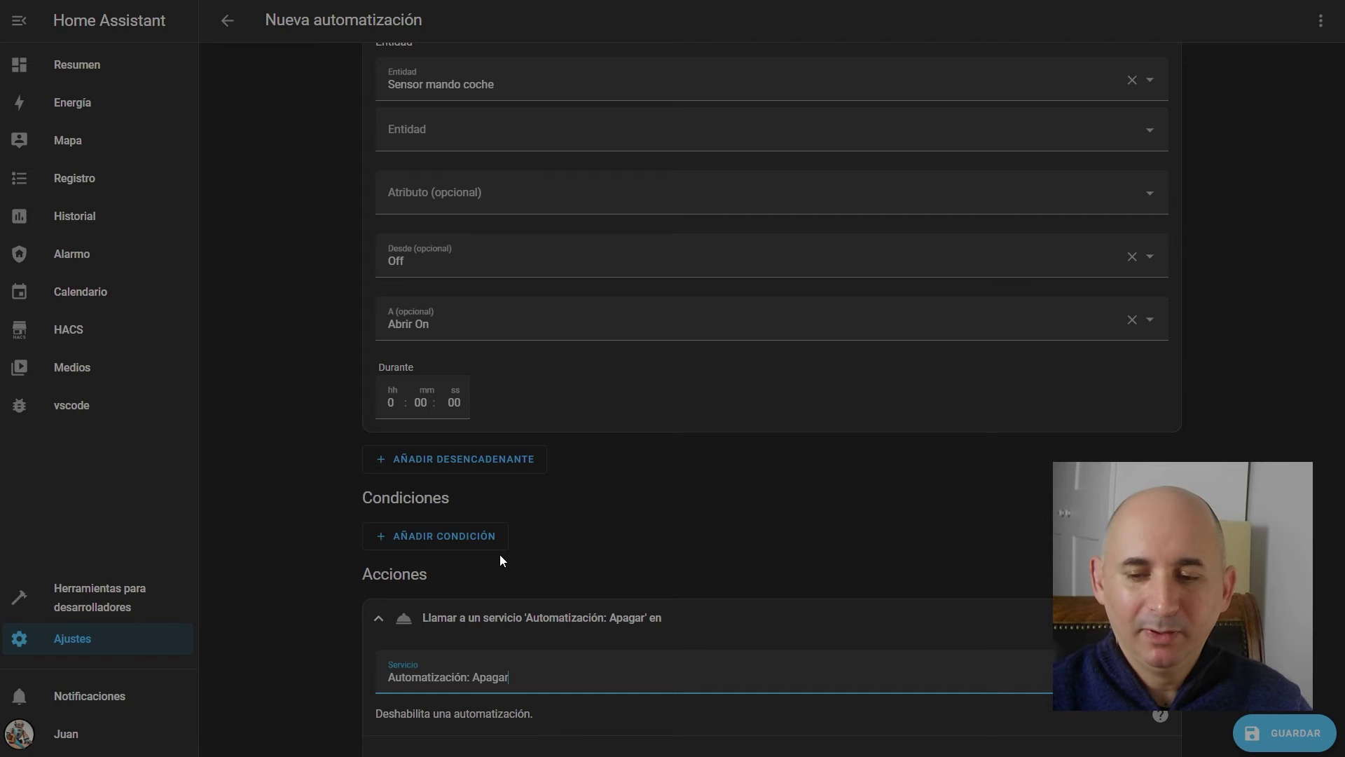
pyautogui.scroll(-3, 498, 553)
pyautogui.click(1039, 601)
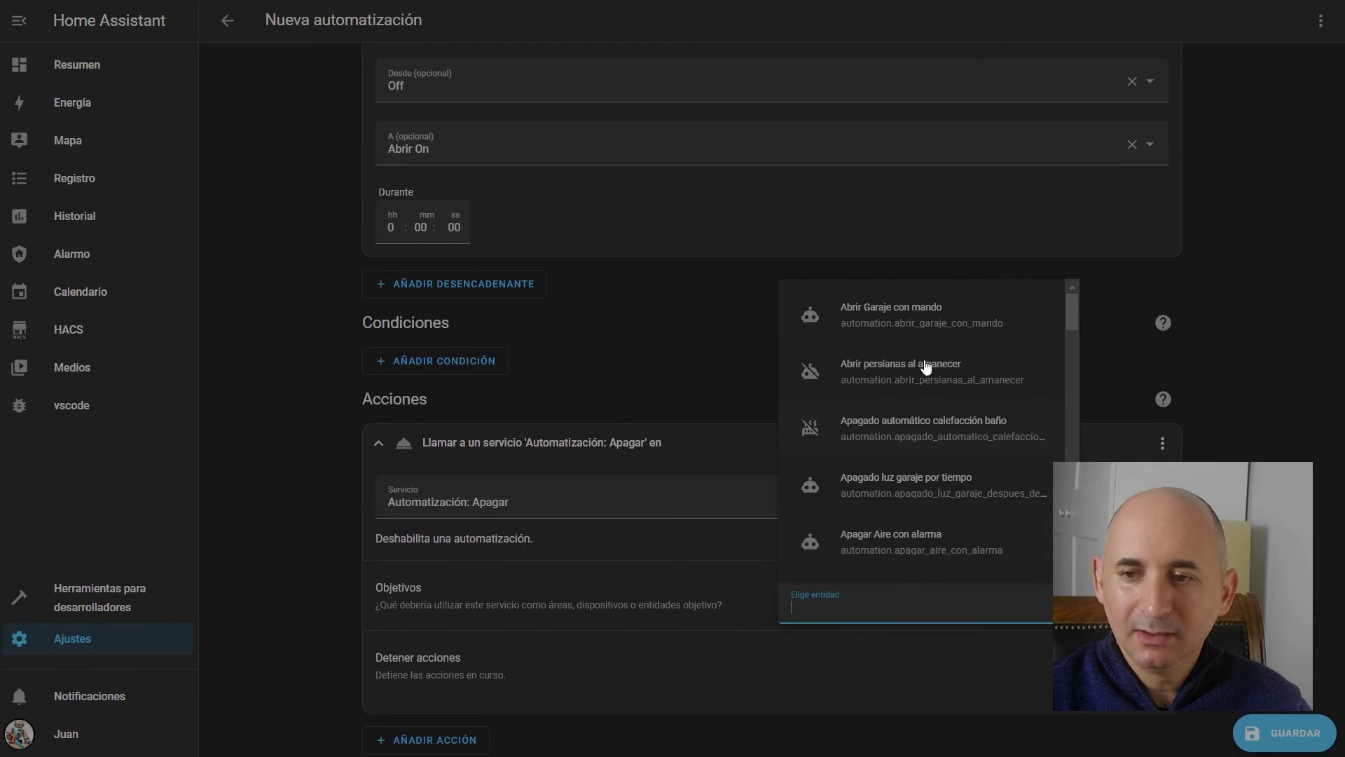
pyautogui.write('segu')
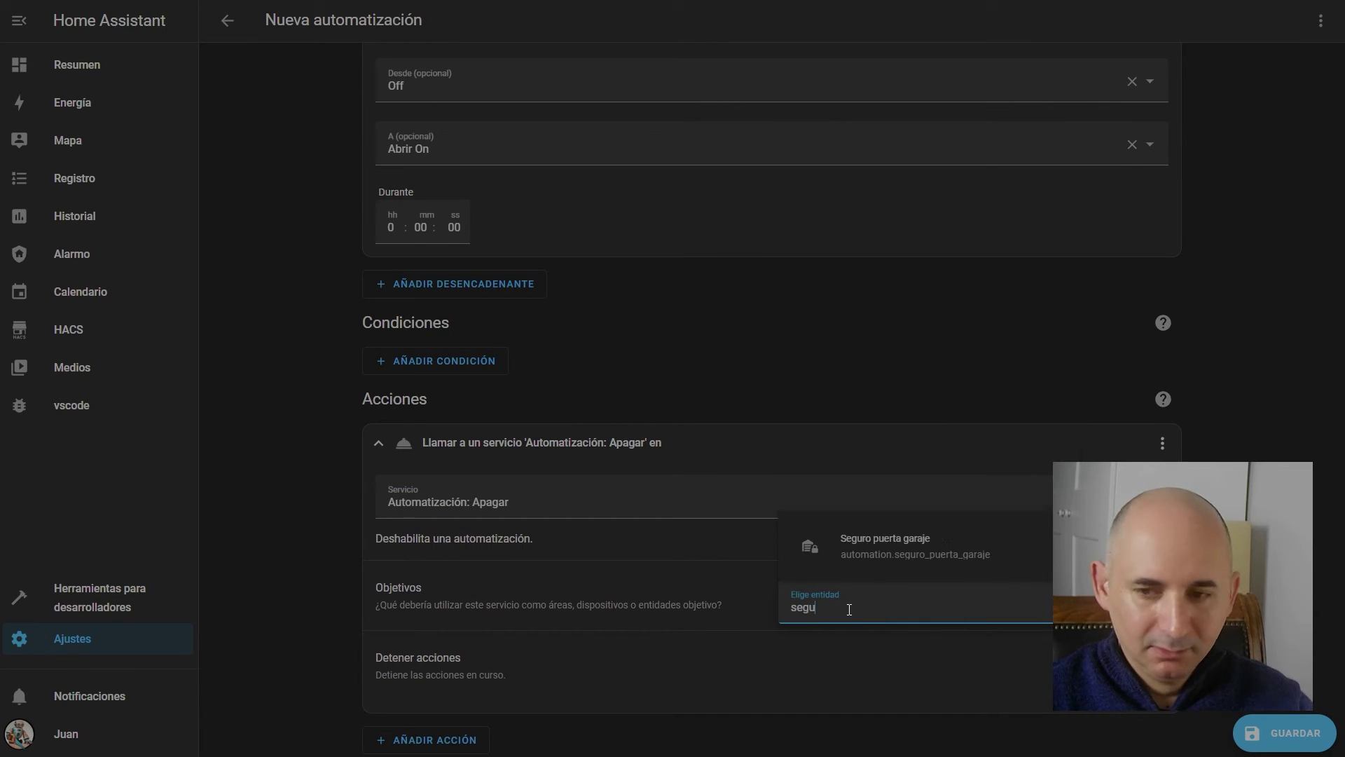
pyautogui.click(915, 545)
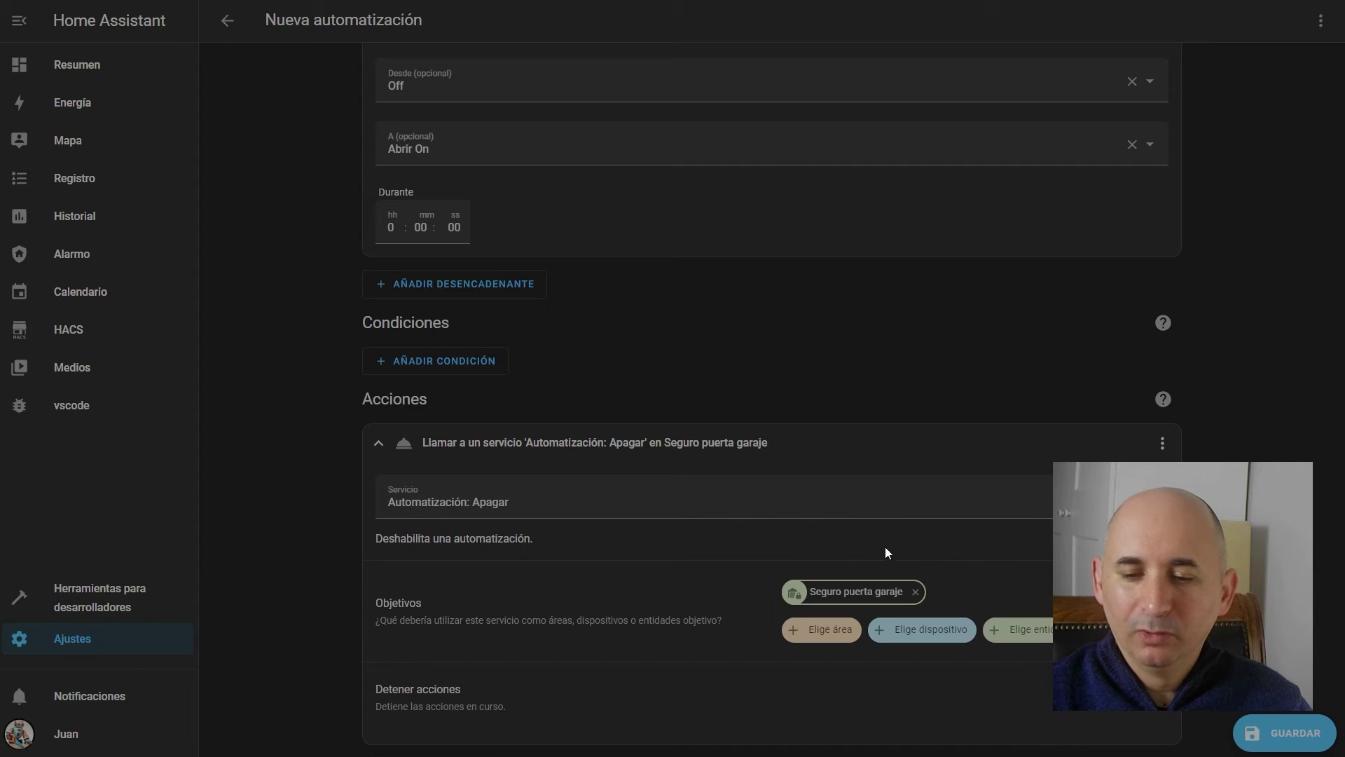
pyautogui.scroll(3, 442, 568)
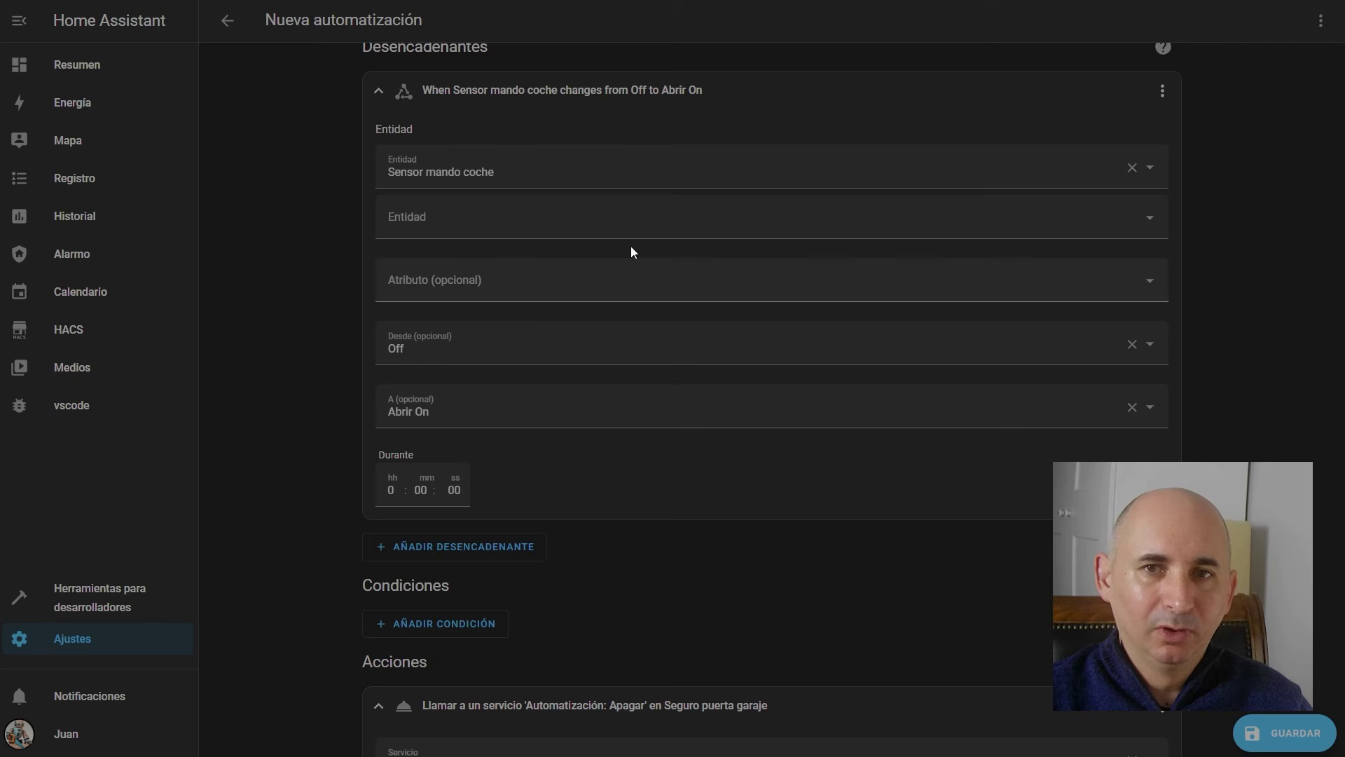
pyautogui.click(224, 22)
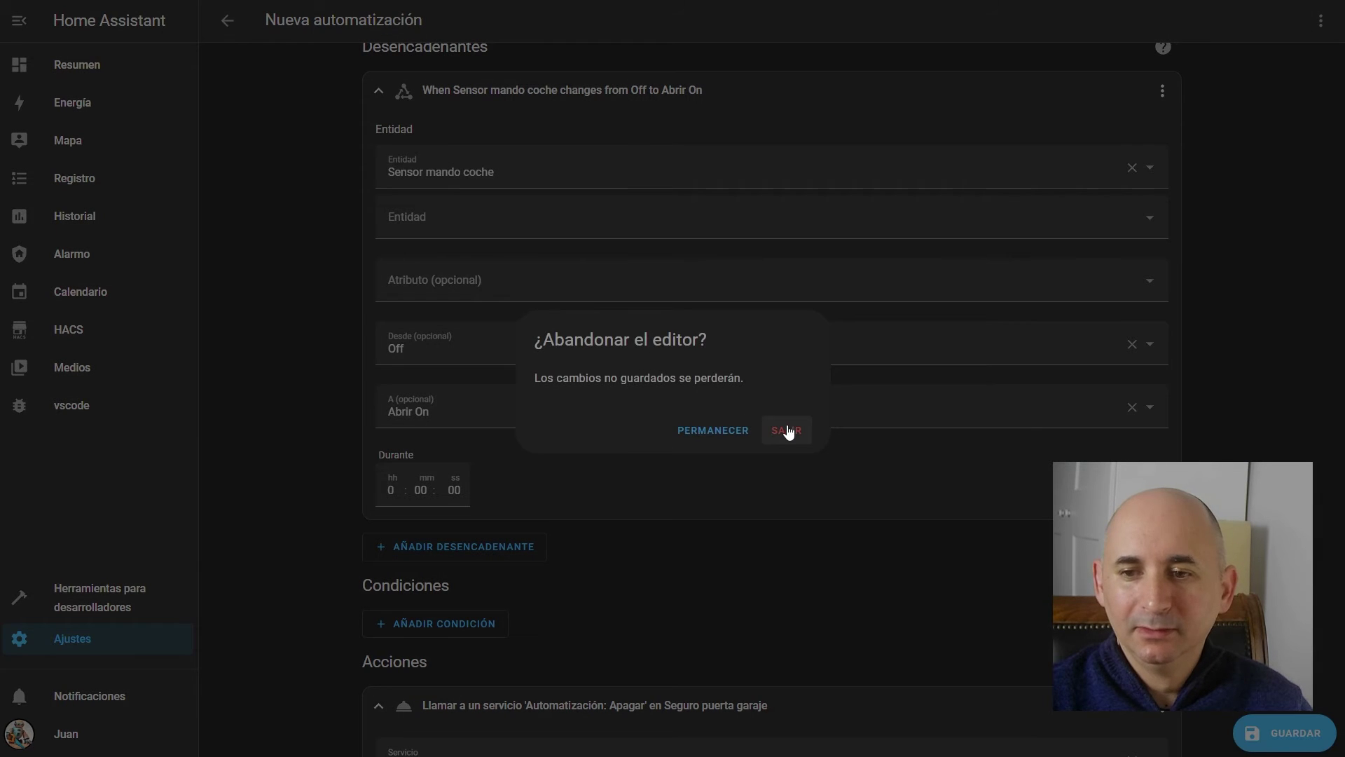
pyautogui.click(787, 430)
# - Start a blank automation triggered when the Garaje cover changes state to Cerrado
pyautogui.click(1237, 733)
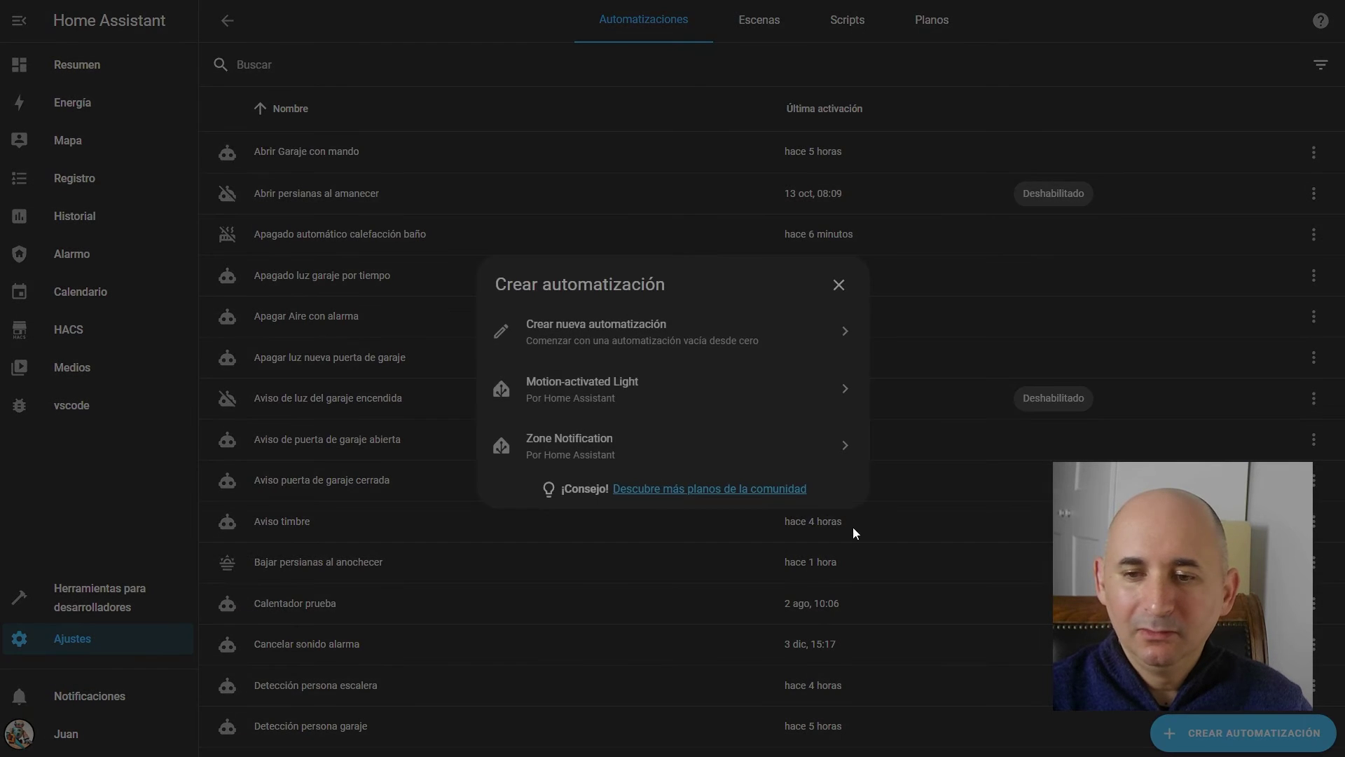
pyautogui.click(569, 330)
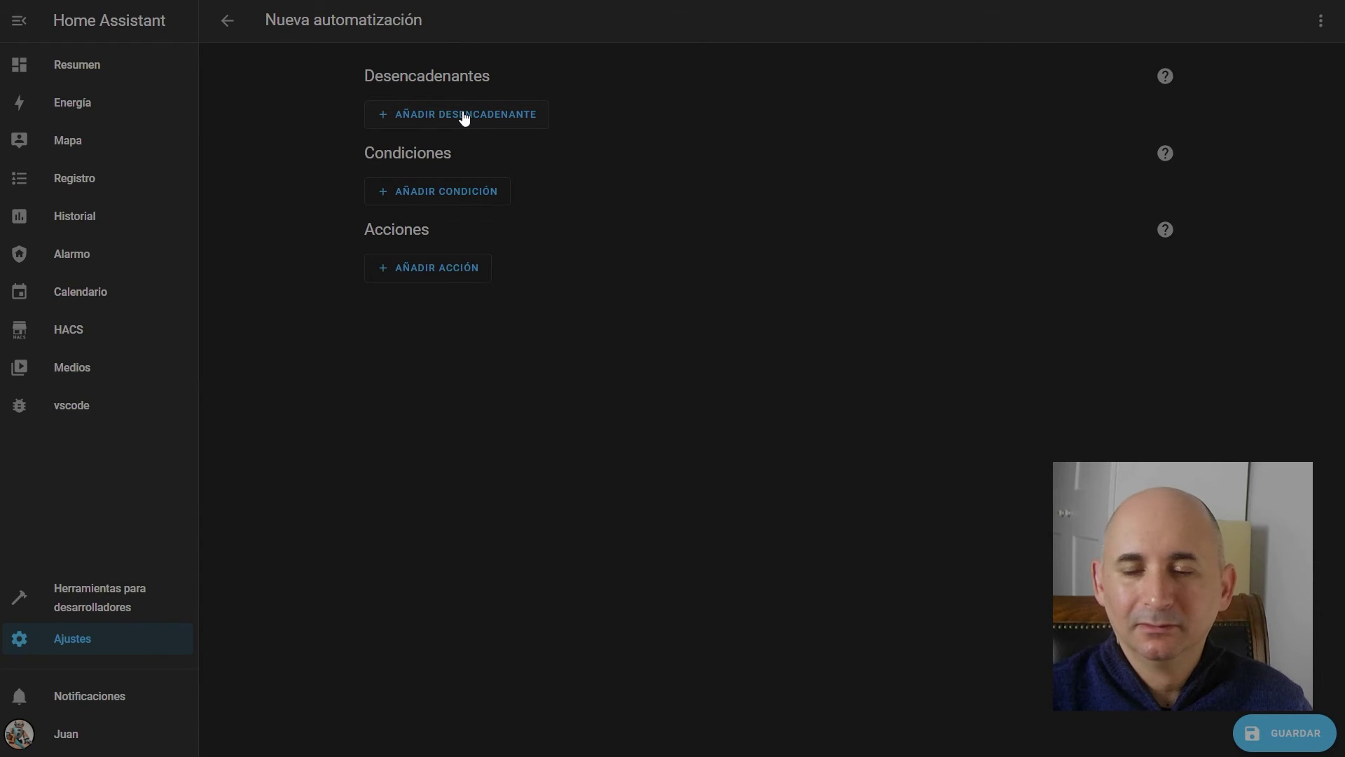
pyautogui.click(465, 117)
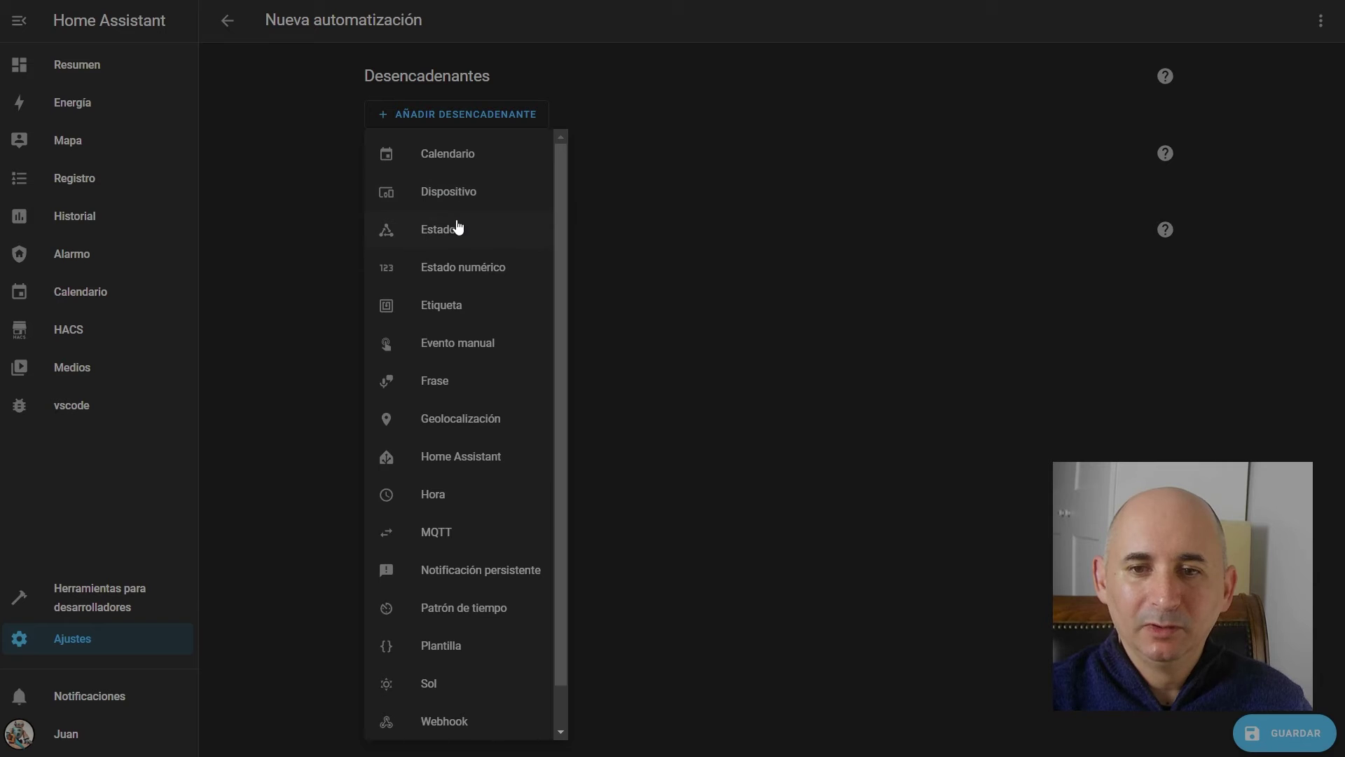
pyautogui.click(458, 227)
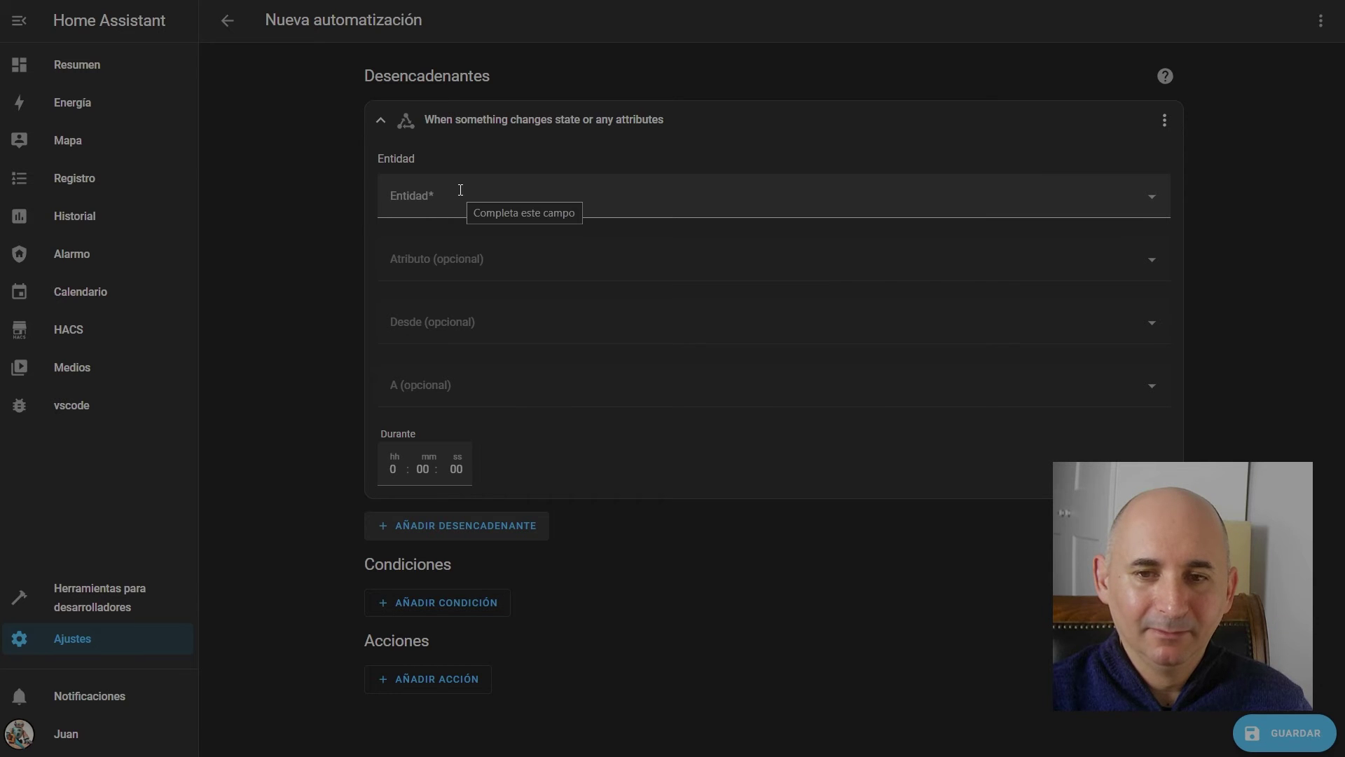
pyautogui.click(460, 190)
pyautogui.write('cover')
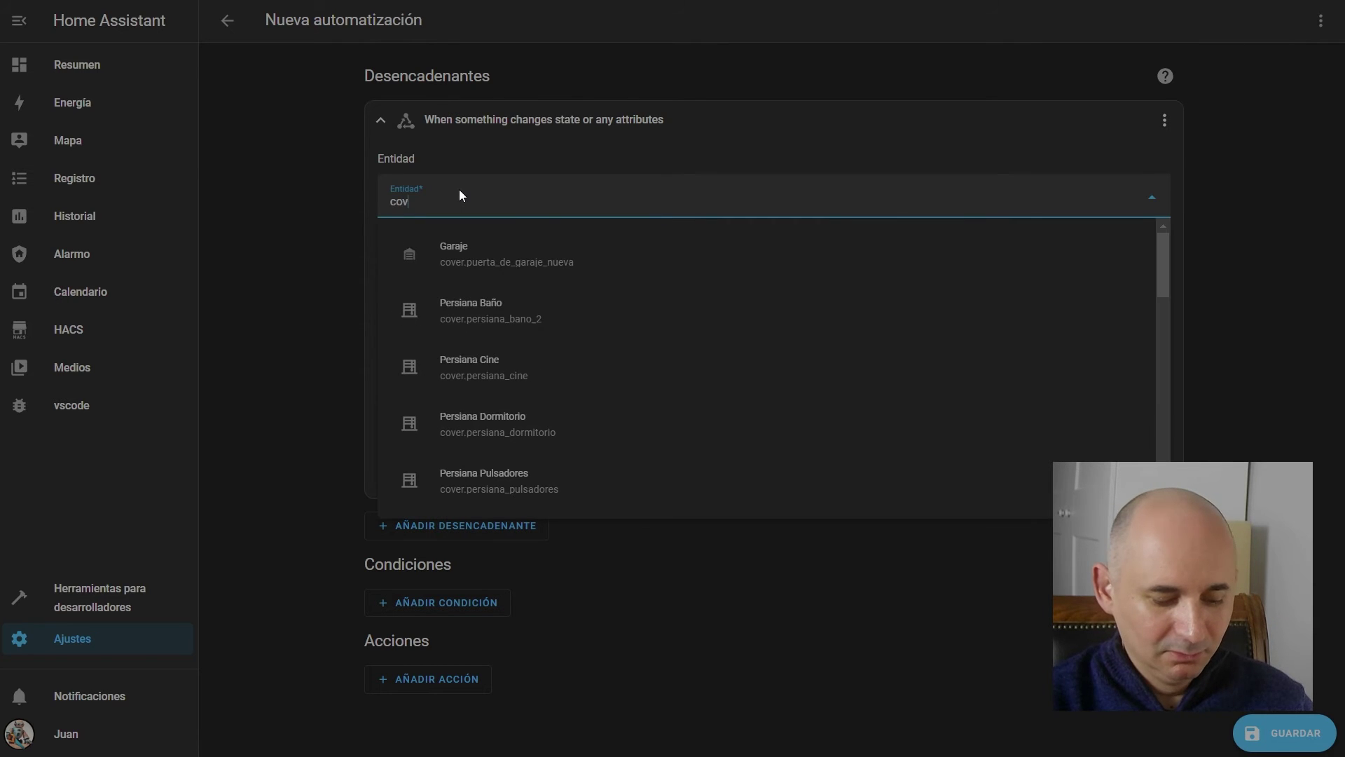
pyautogui.click(471, 246)
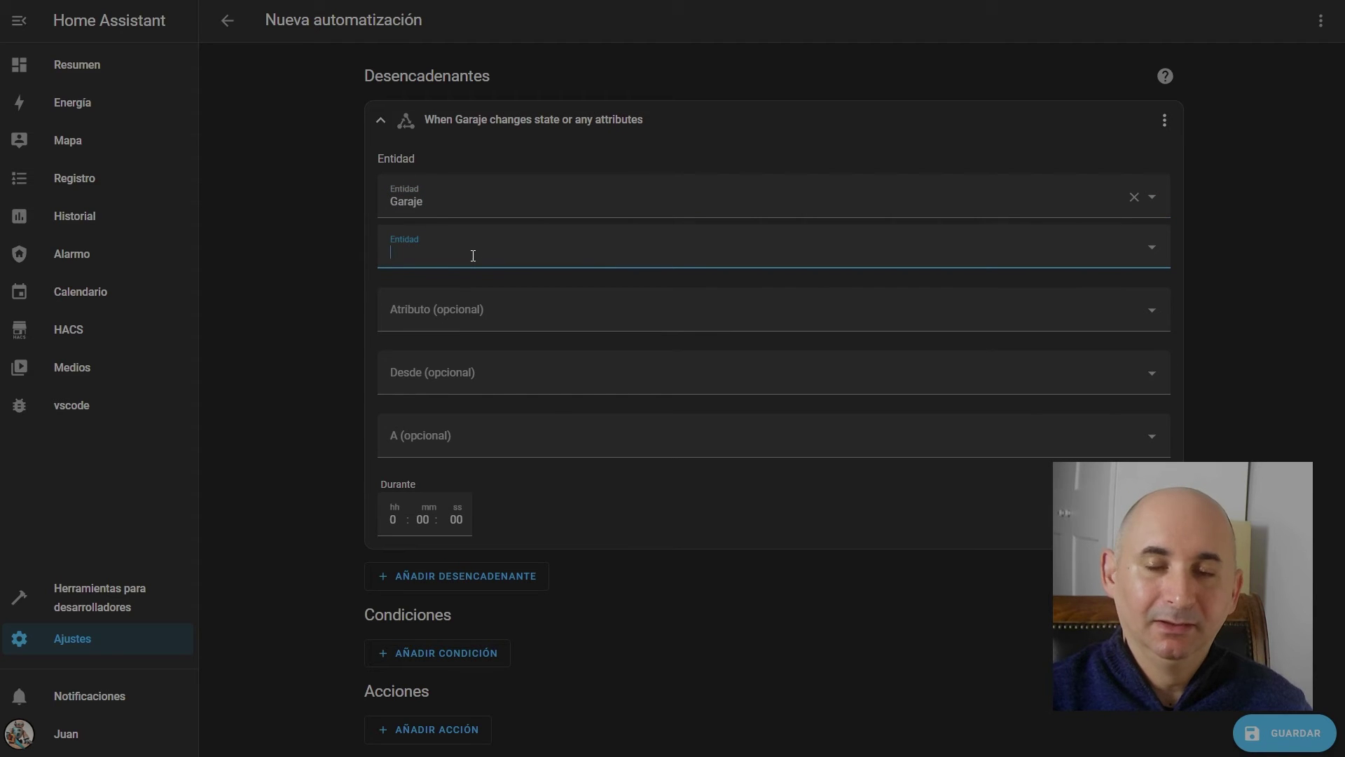
pyautogui.click(472, 432)
pyautogui.click(437, 512)
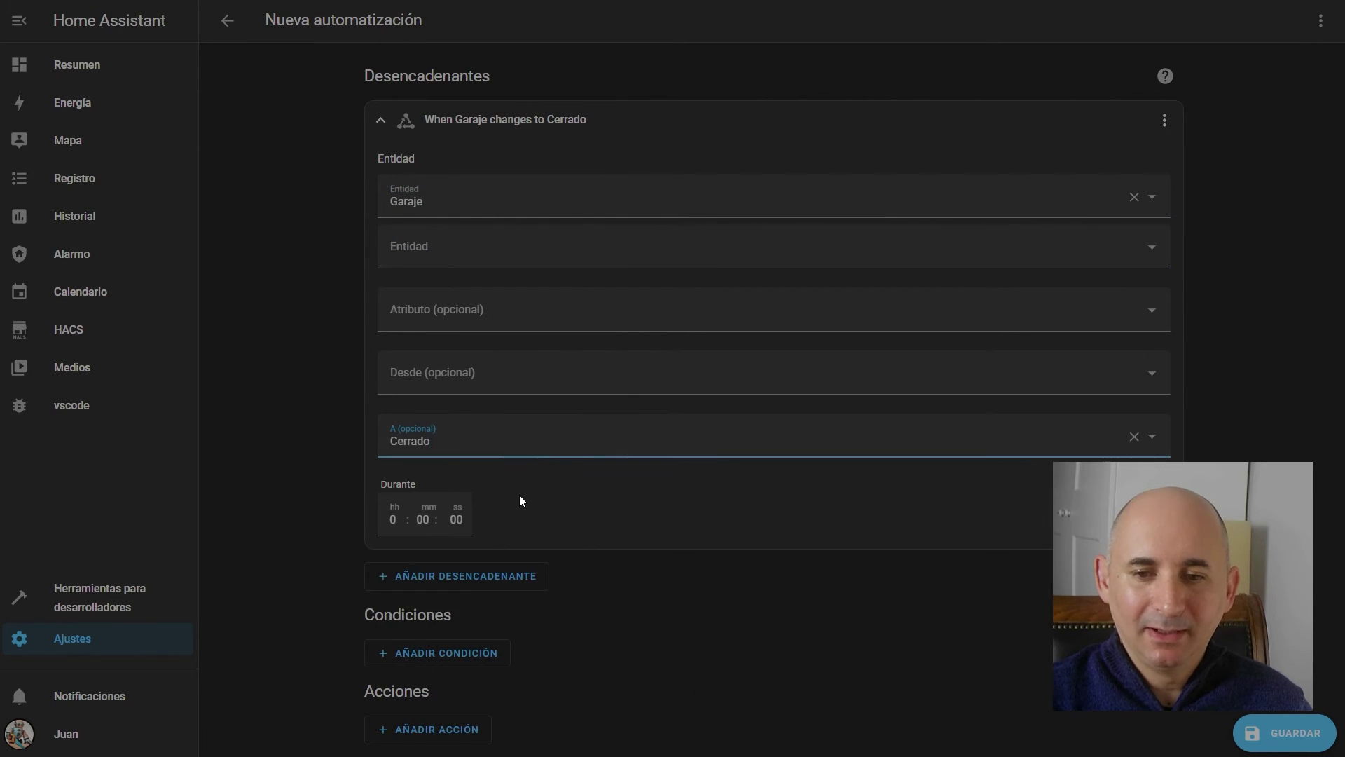
# - Add an action calling Automatización: Encender on Seguro puerta garaje, then leave the editor
pyautogui.click(430, 734)
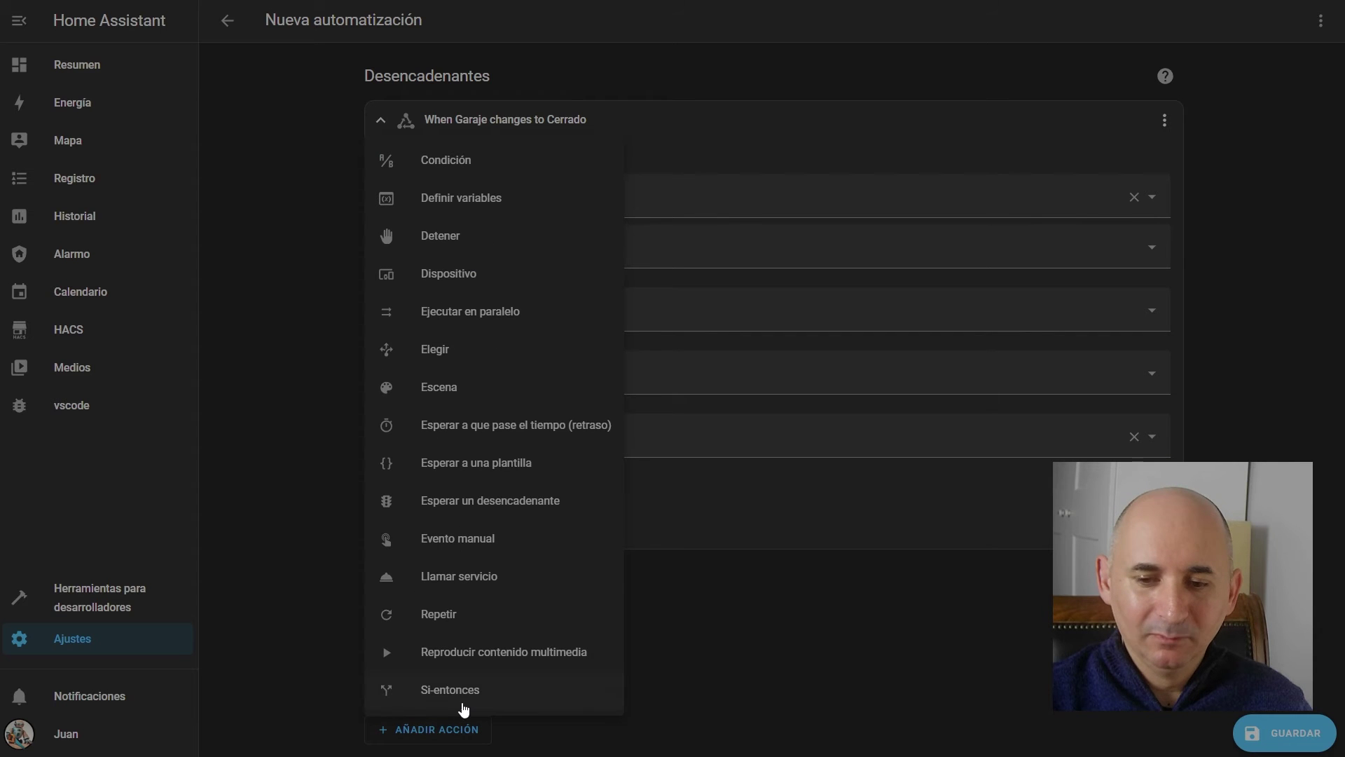
pyautogui.click(483, 586)
pyautogui.click(484, 667)
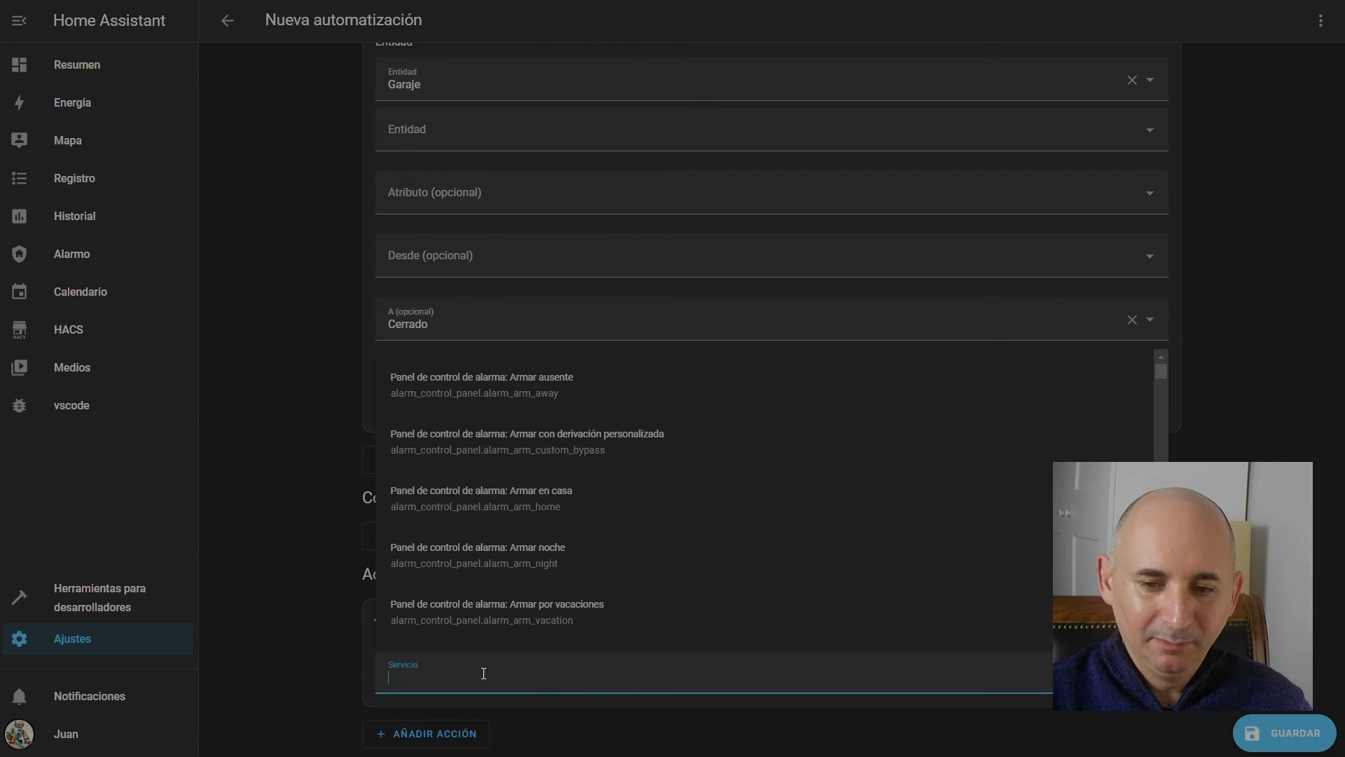
pyautogui.write('auto')
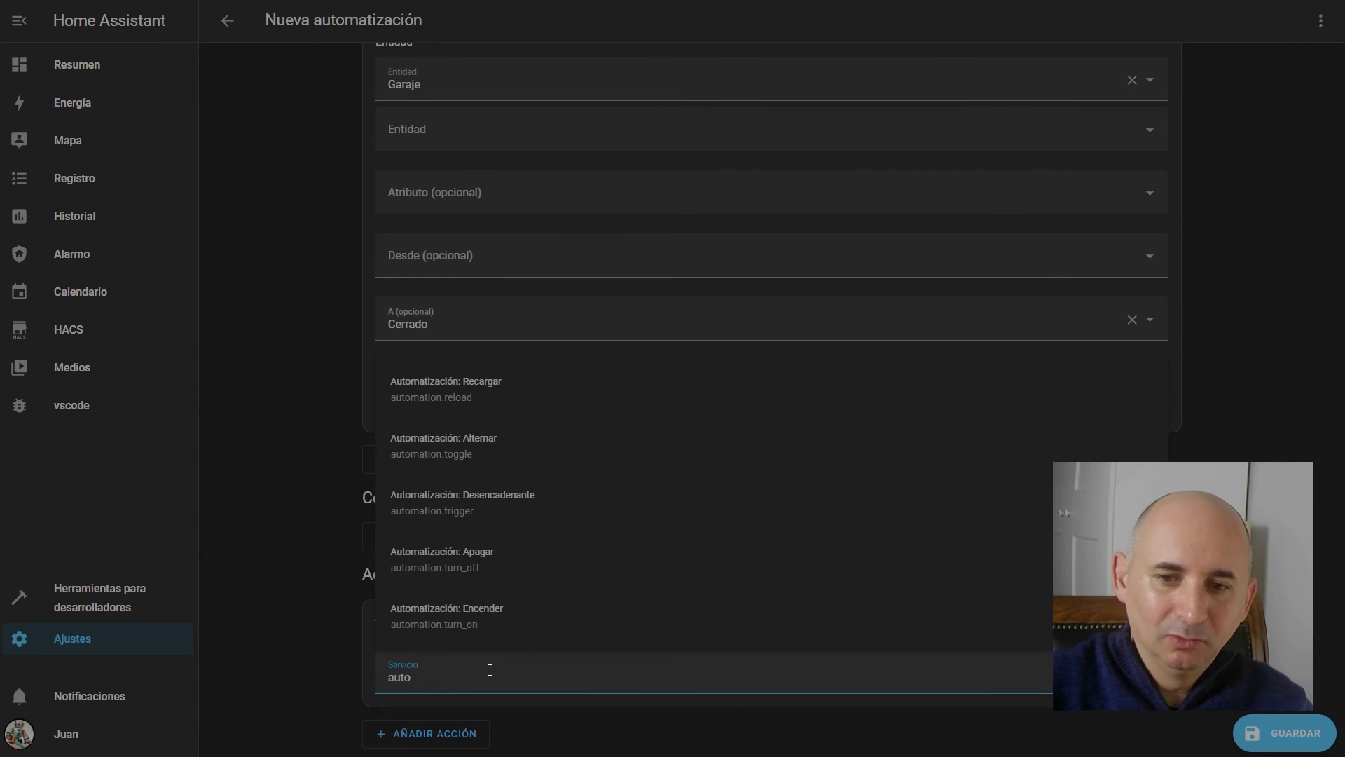
pyautogui.click(489, 623)
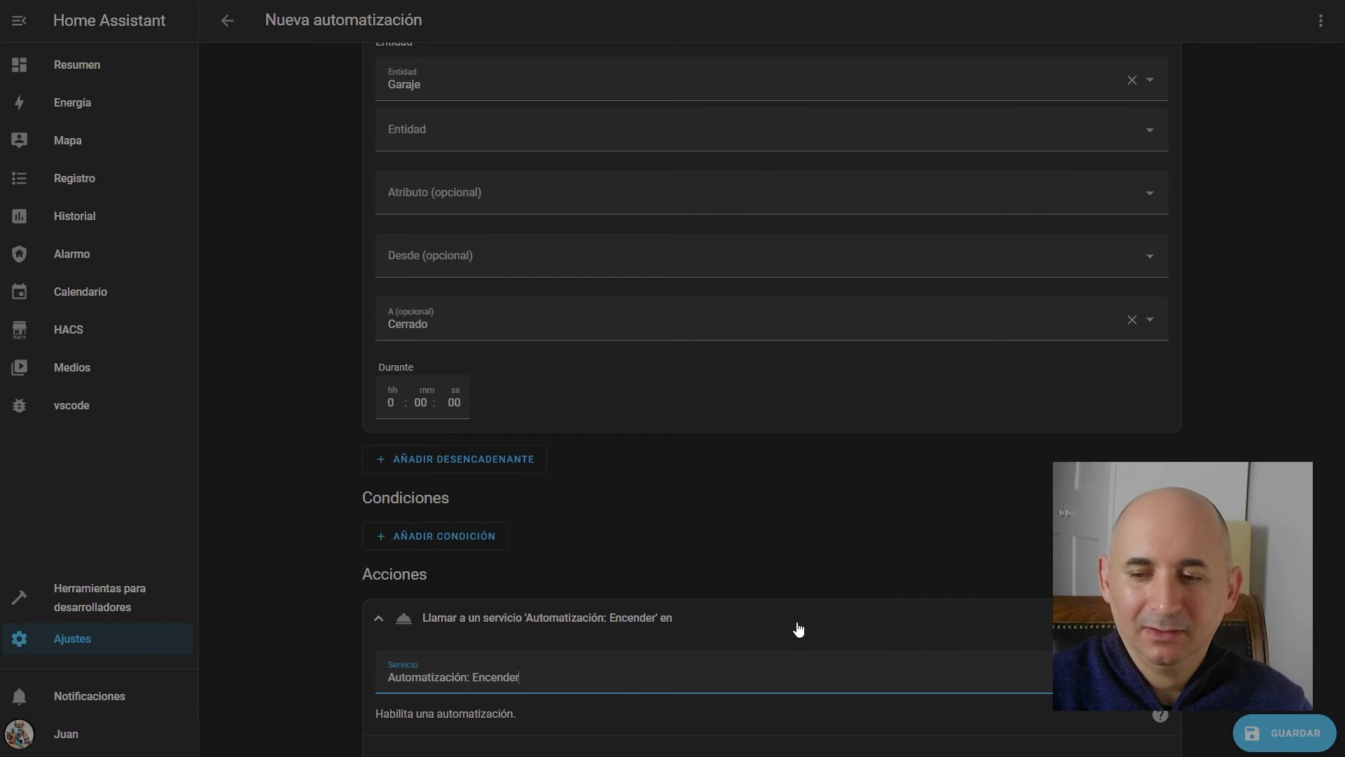
pyautogui.scroll(-3, 962, 621)
pyautogui.click(1037, 660)
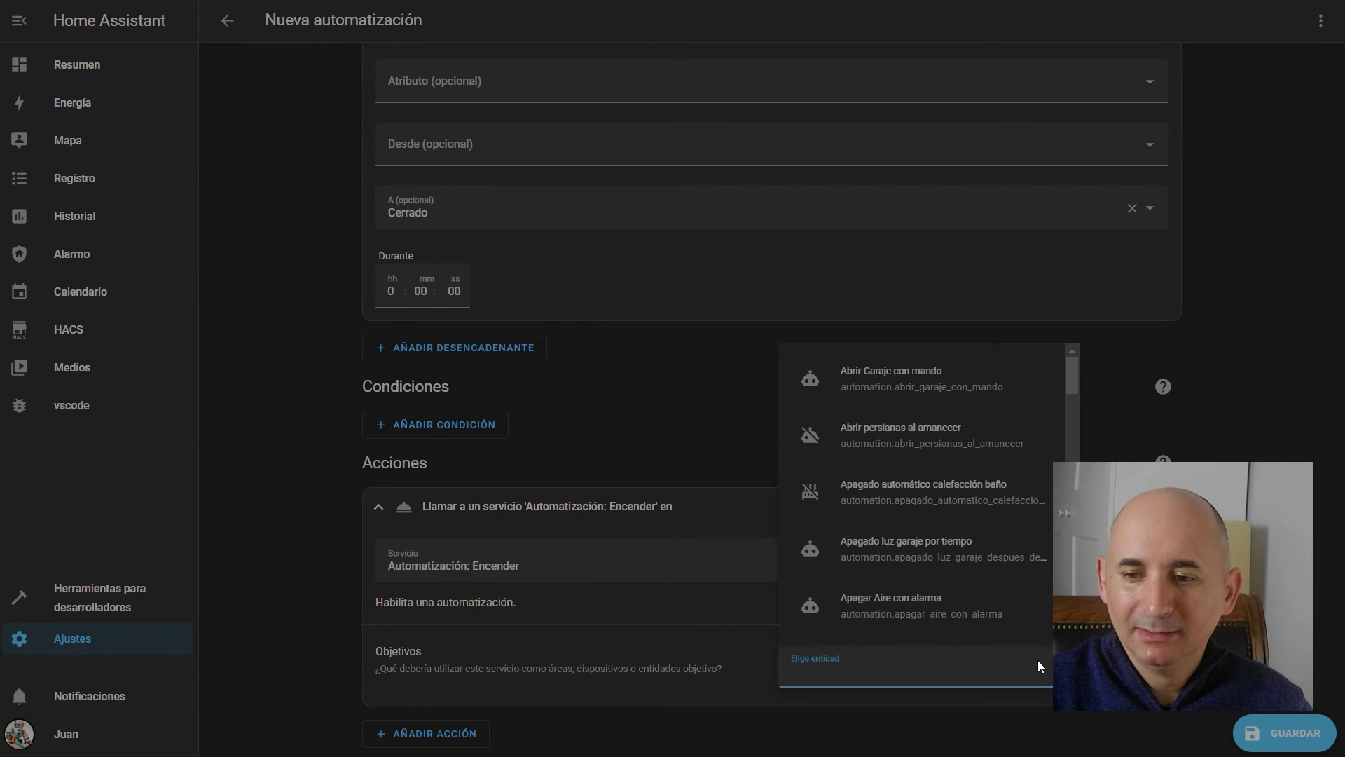
pyautogui.write('segu')
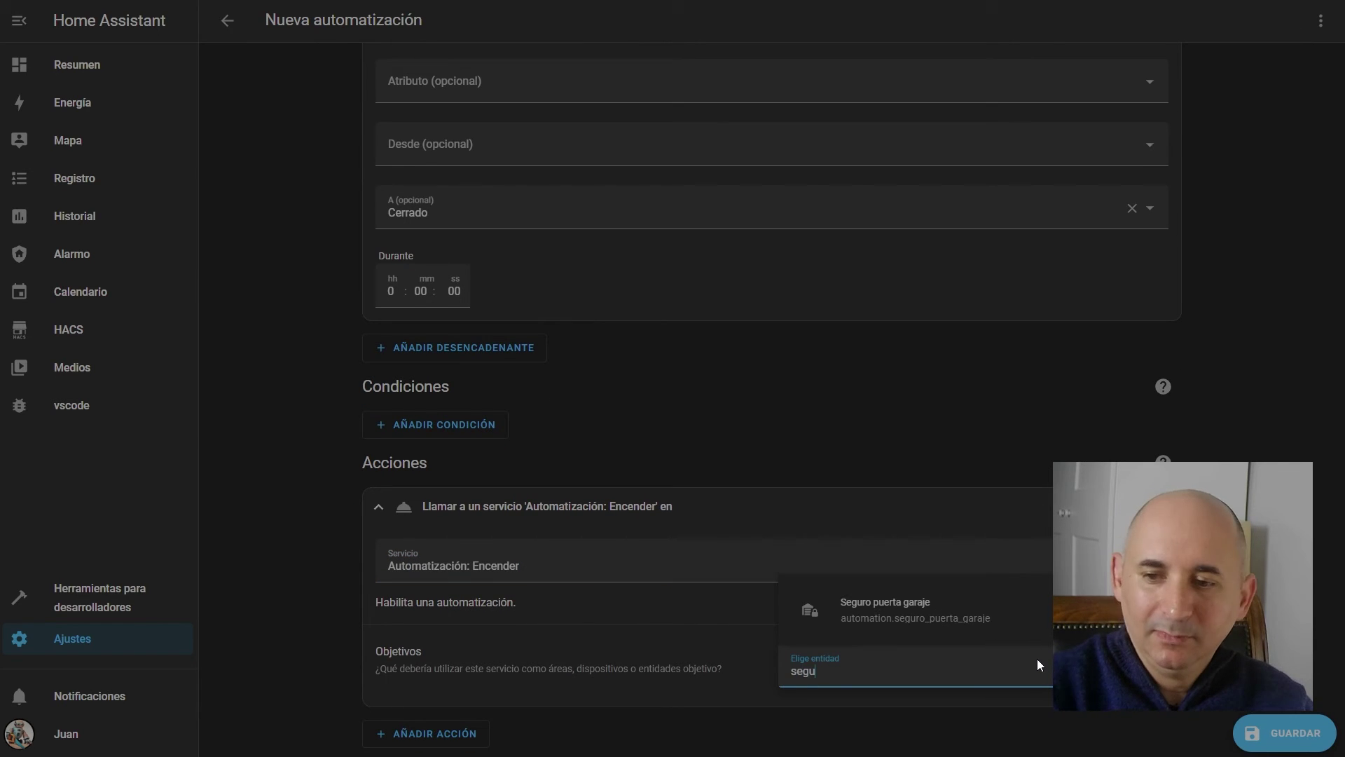
pyautogui.click(921, 608)
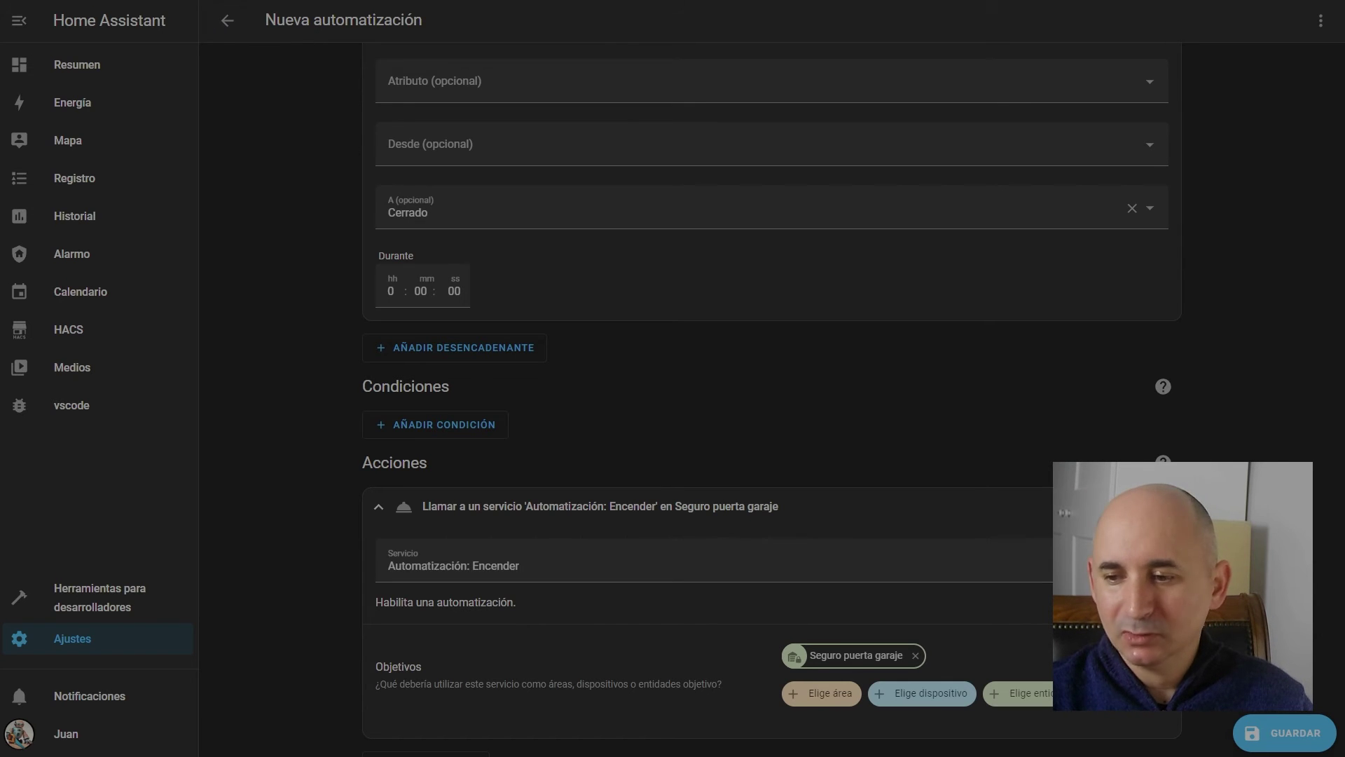
pyautogui.click(228, 23)
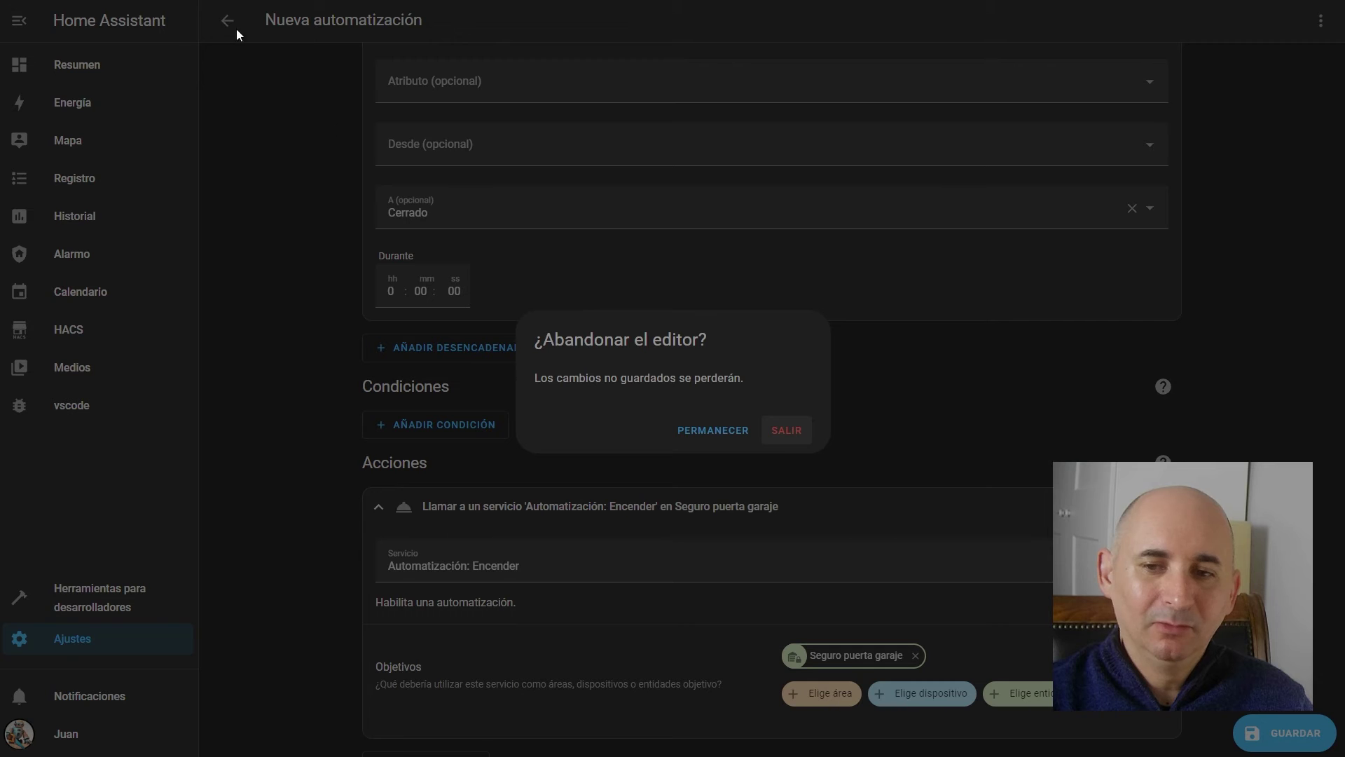
# - Discard the unsaved draft and arm Alarmo in home mode from the Pruebas dashboard
pyautogui.click(782, 439)
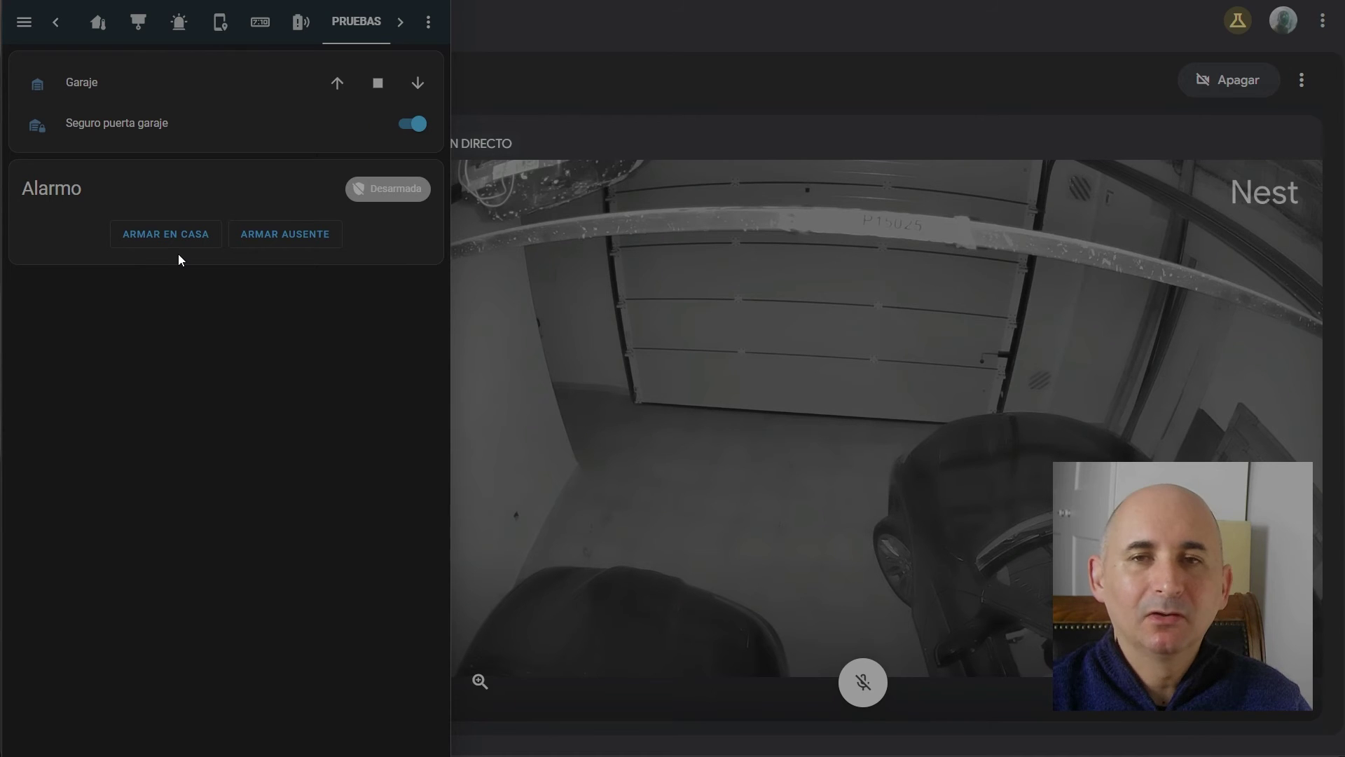
pyautogui.click(161, 236)
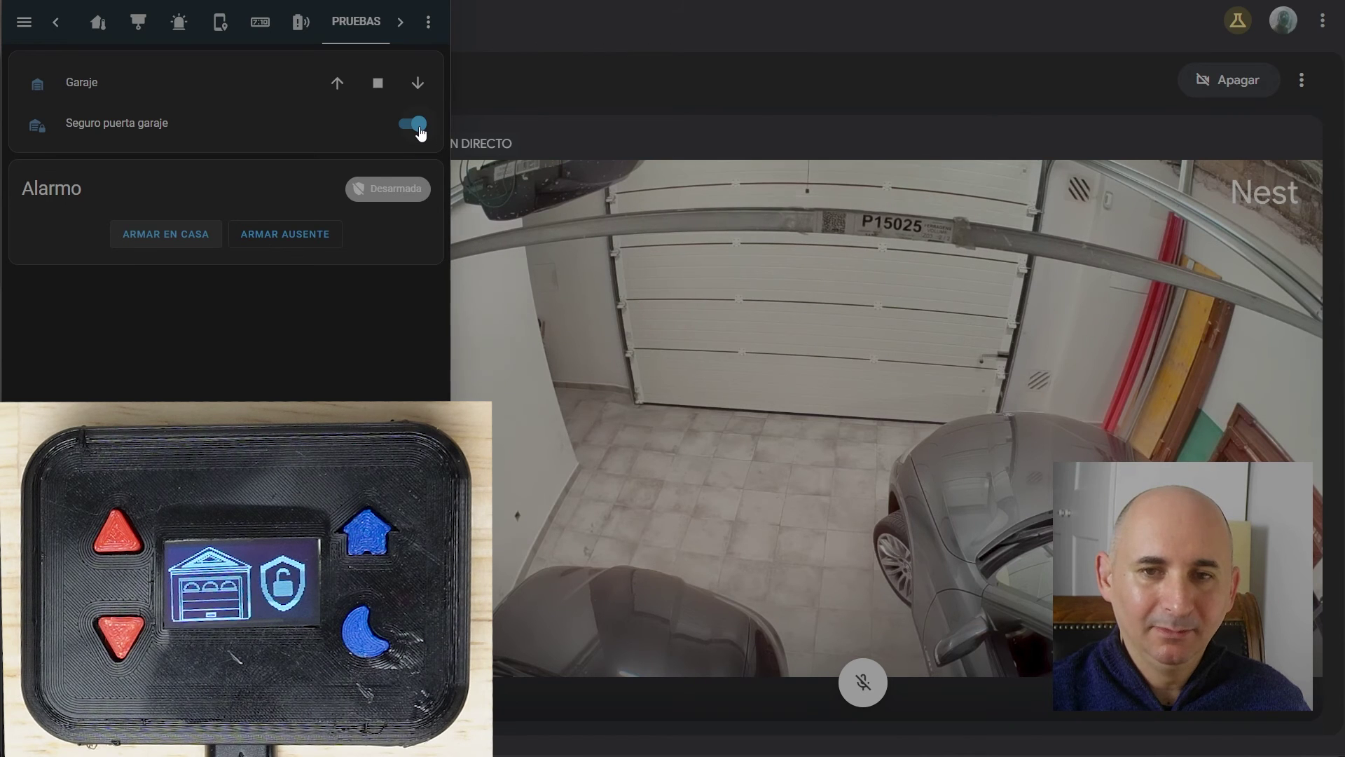
# - Send the Garaje door opening from its dashboard row
pyautogui.click(338, 84)
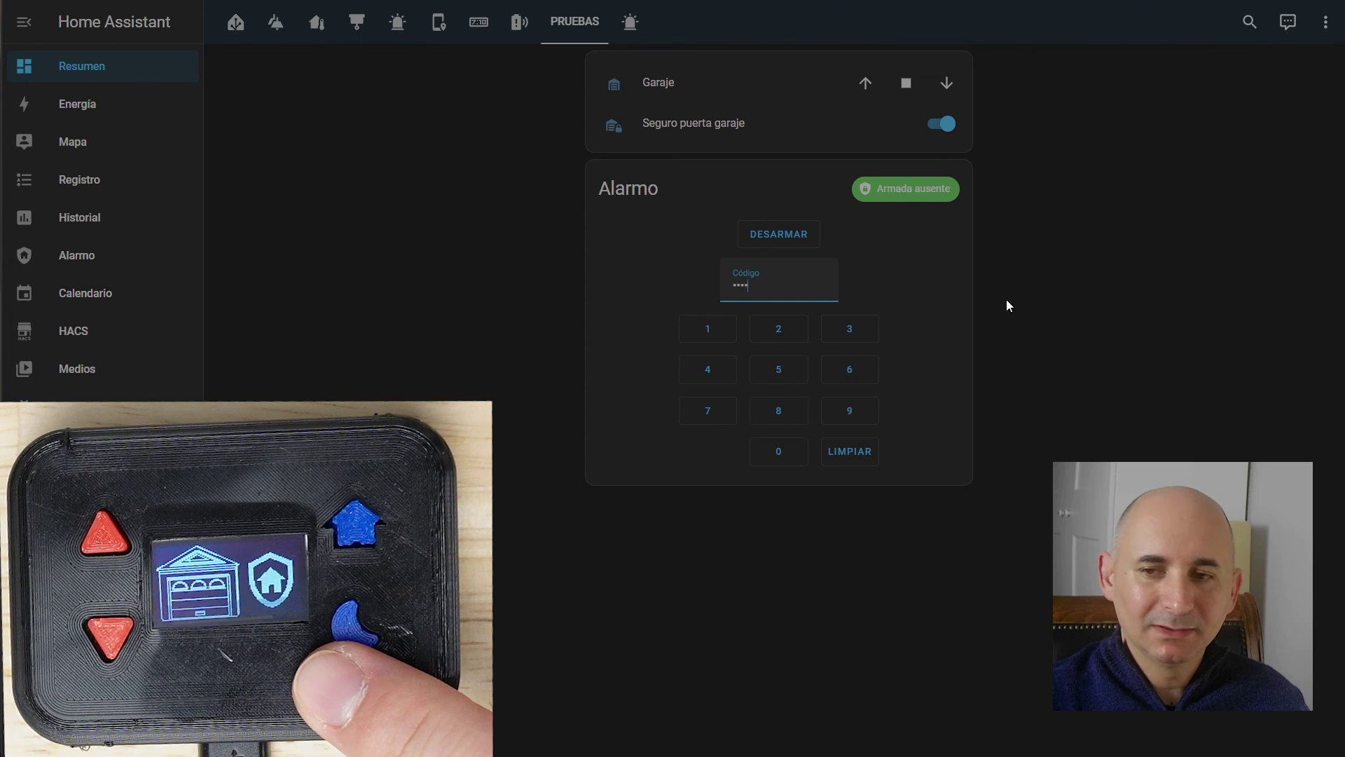
# - Disarm Alarmo by entering the alarm code, then re-arm it in home mode
pyautogui.click(780, 236)
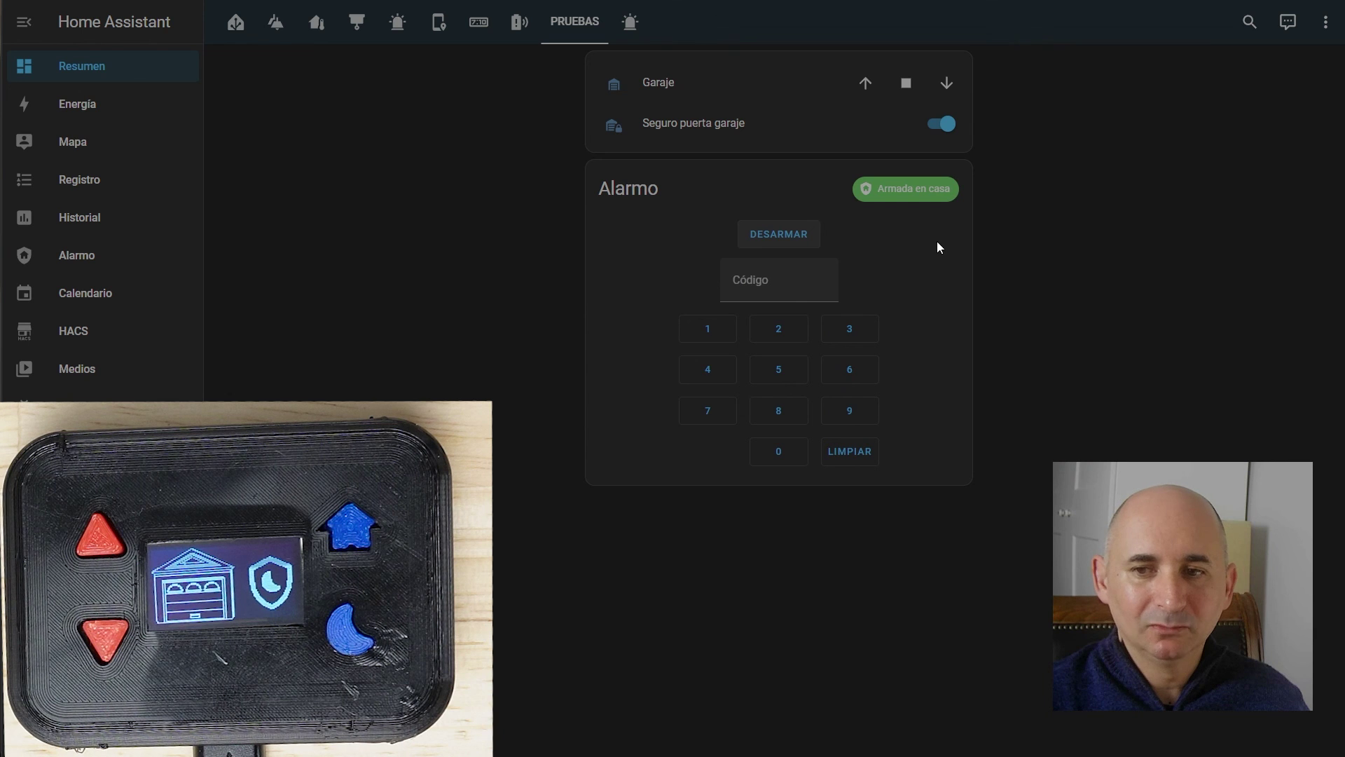
pyautogui.click(790, 282)
pyautogui.write('1')
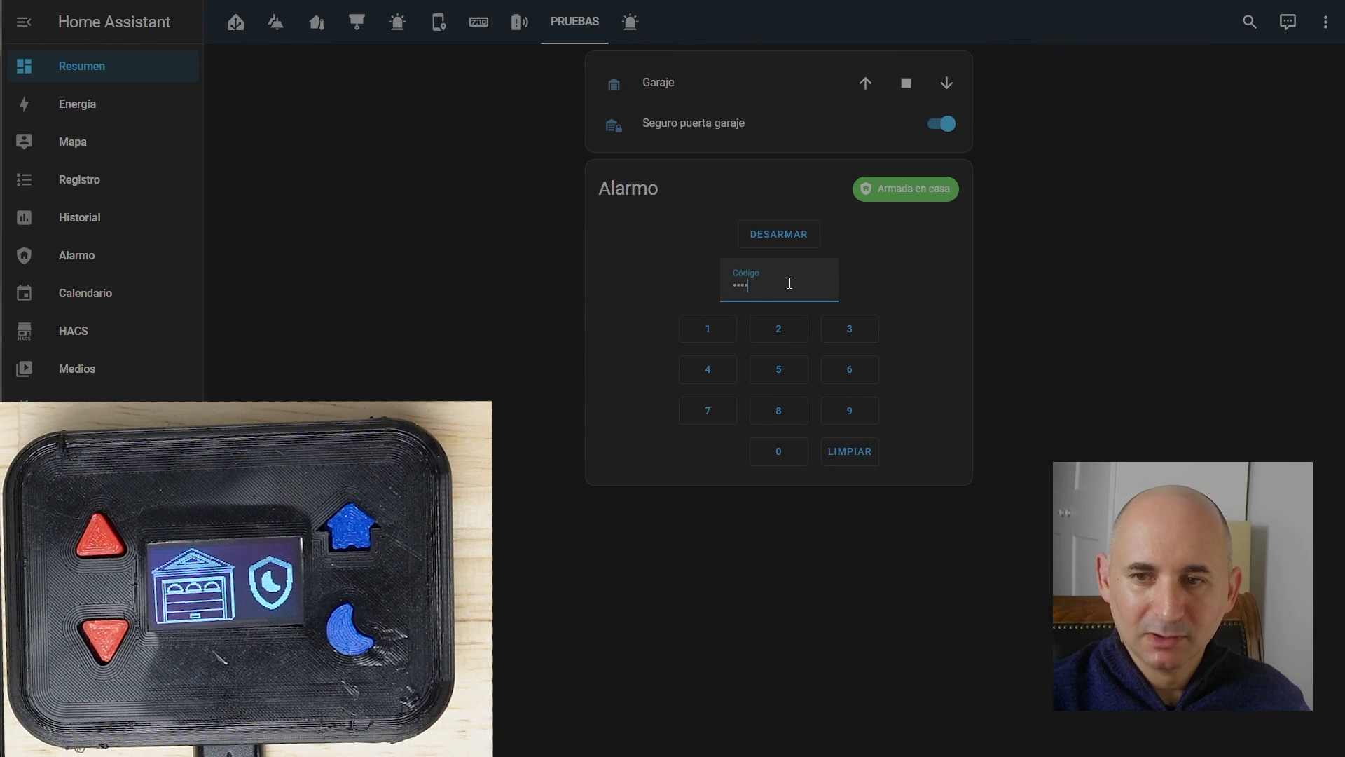
pyautogui.click(769, 240)
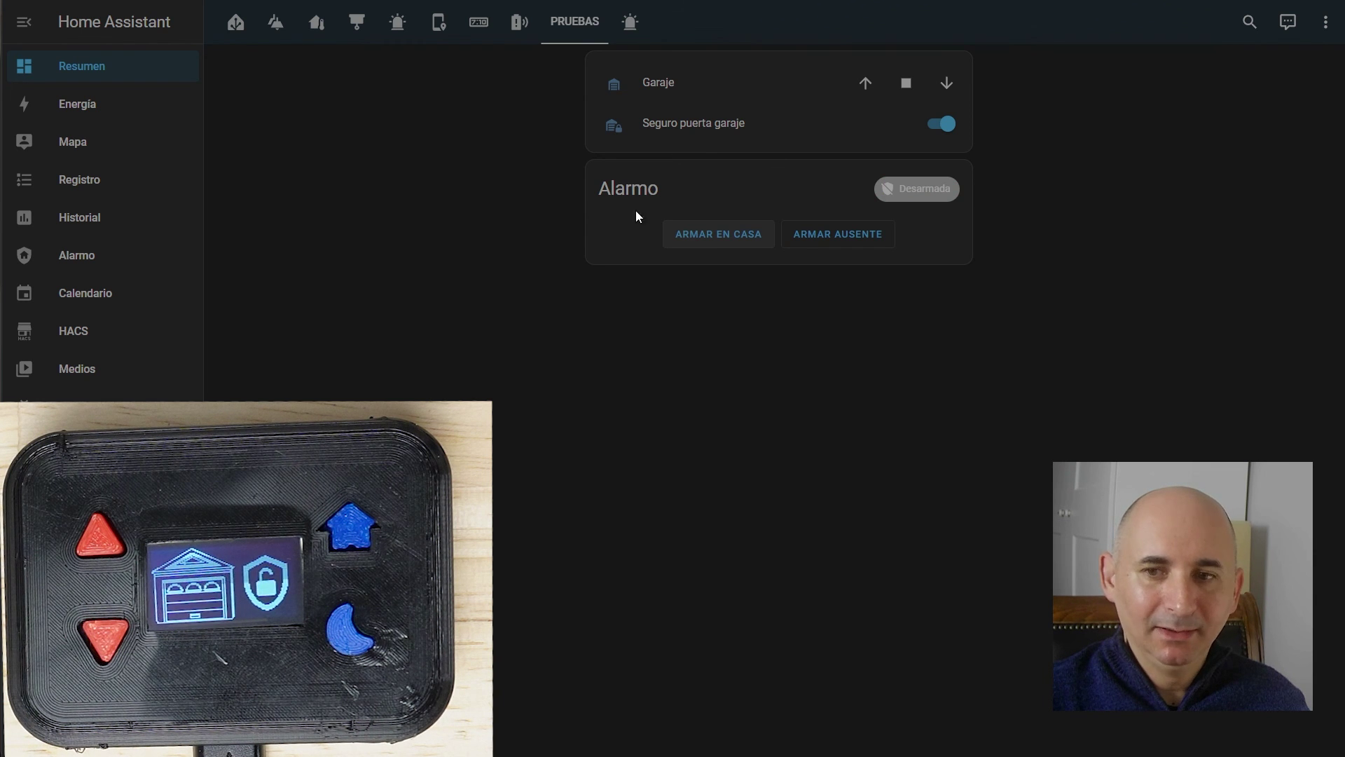
pyautogui.click(714, 242)
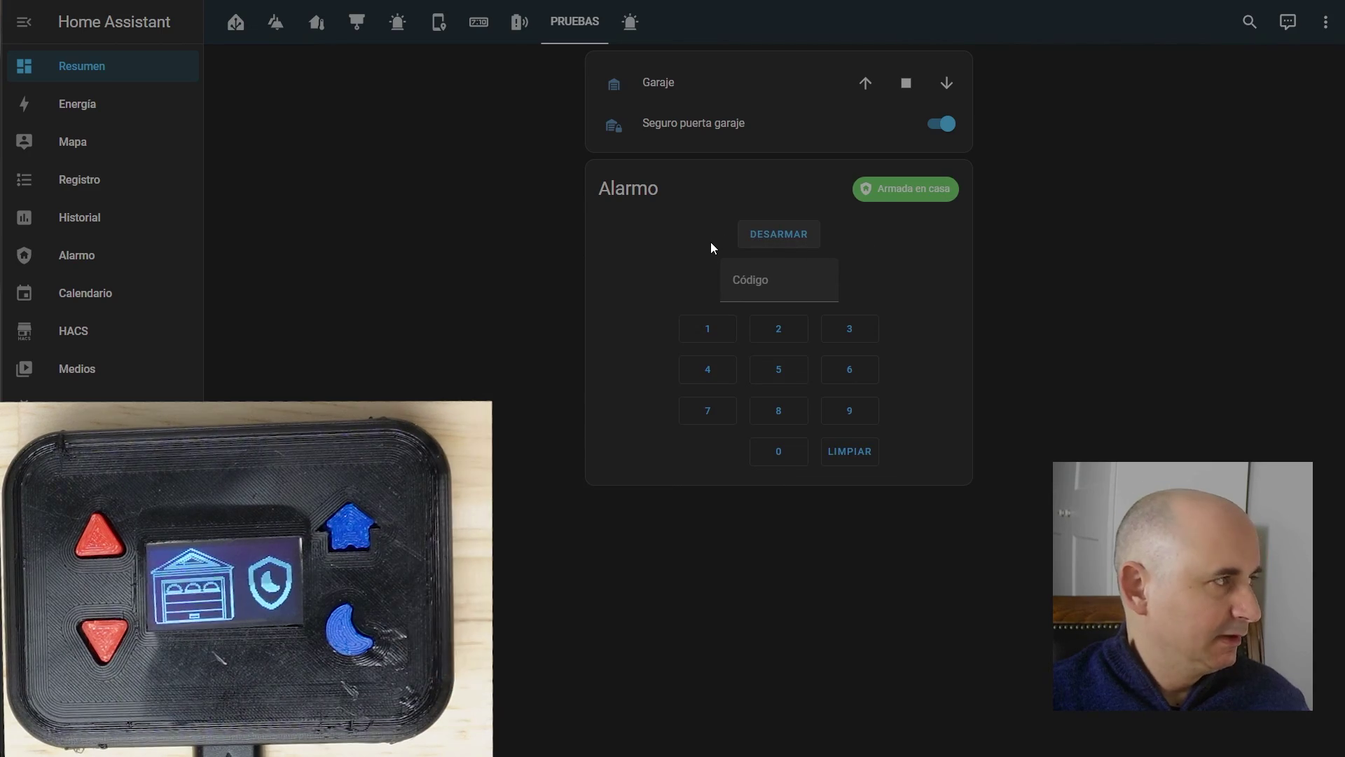